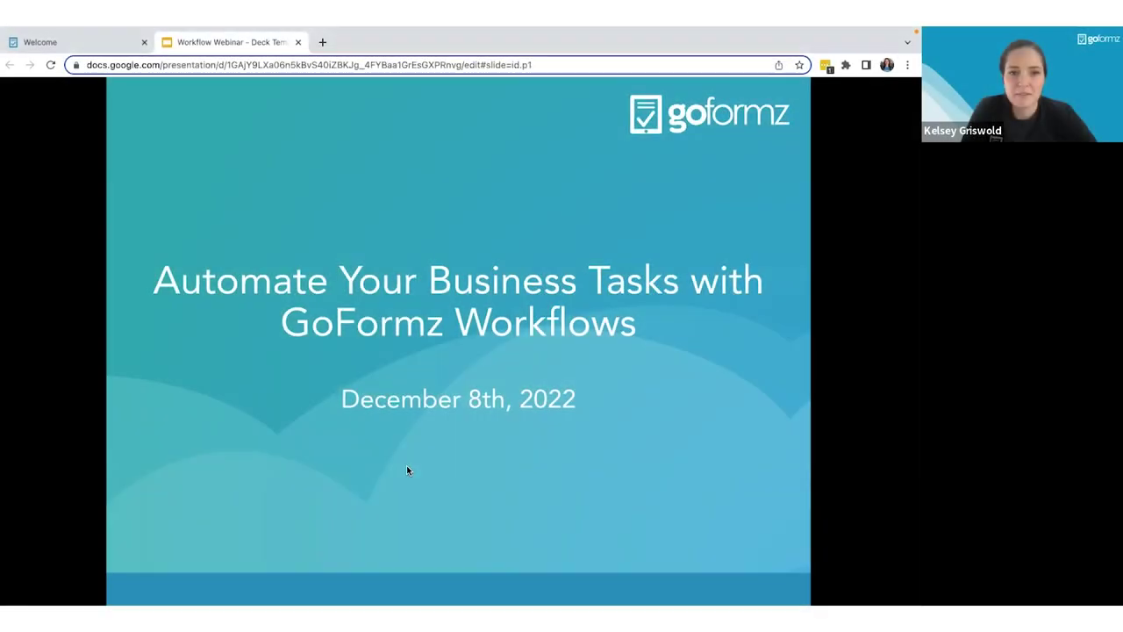
# Go through the webinar slides up to the one on how to create a workflow in GoFormz.
pyautogui.press('Right')
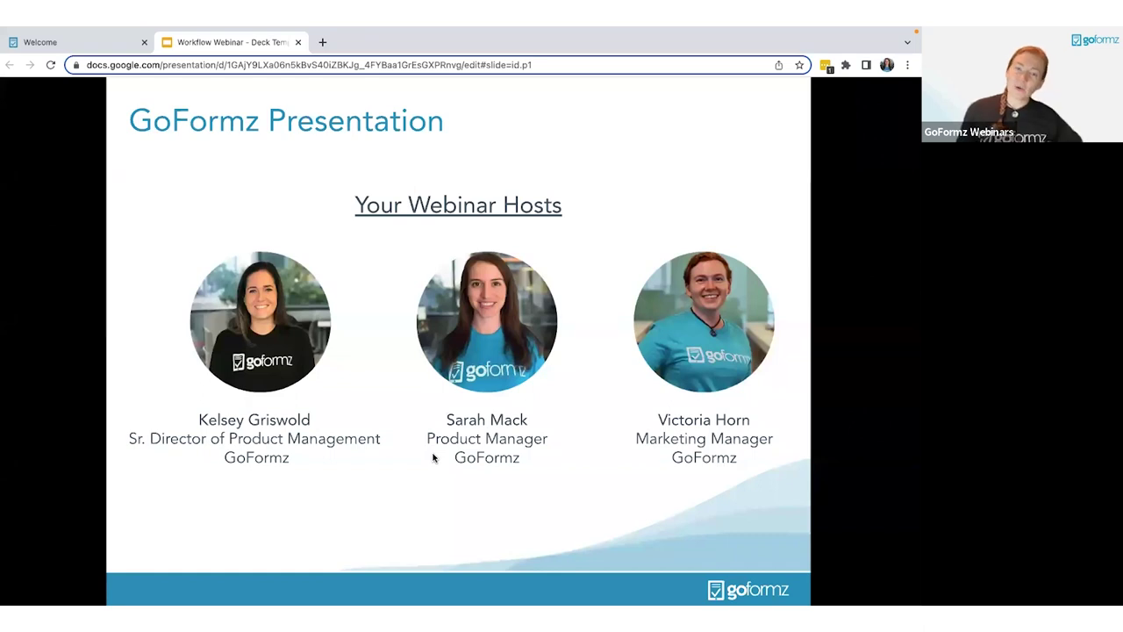
pyautogui.press('Right')
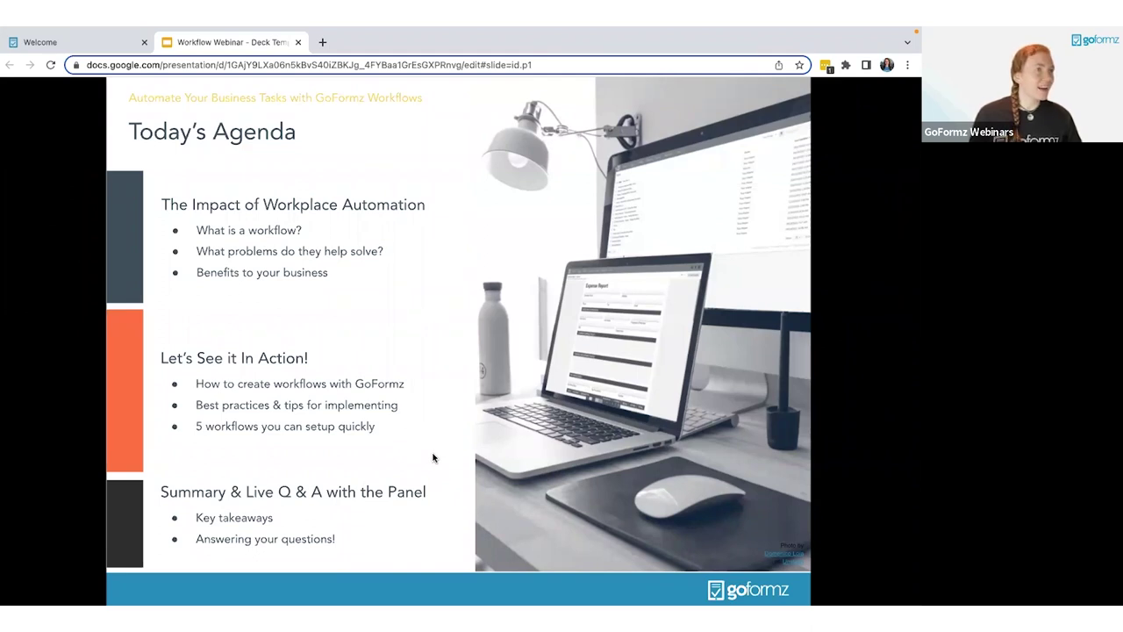
pyautogui.press('Right')
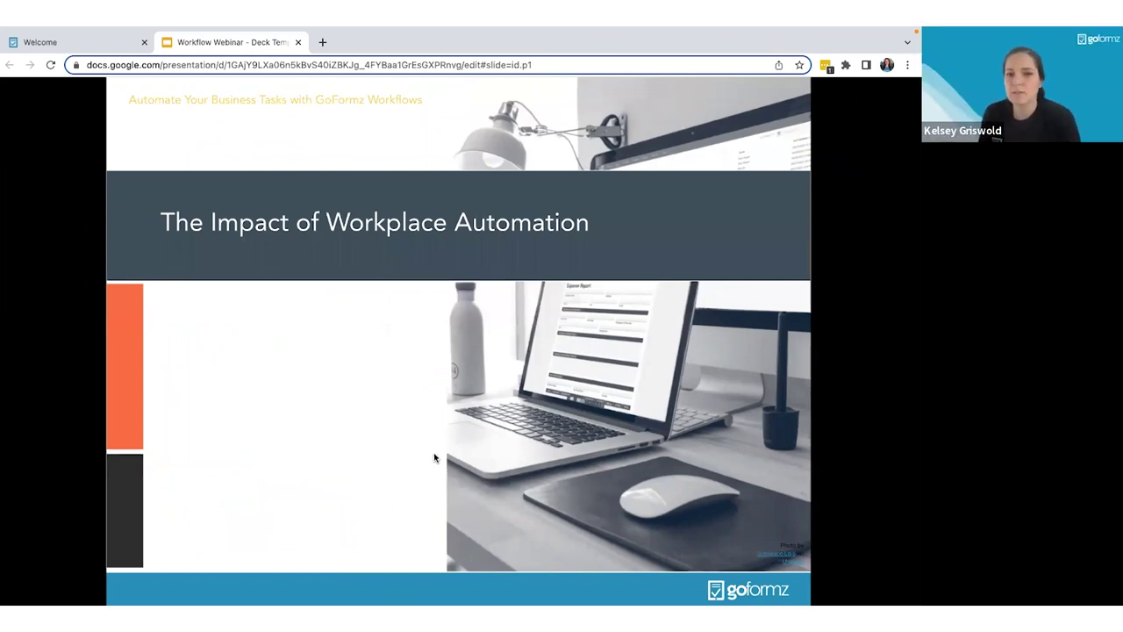
pyautogui.press('Right')
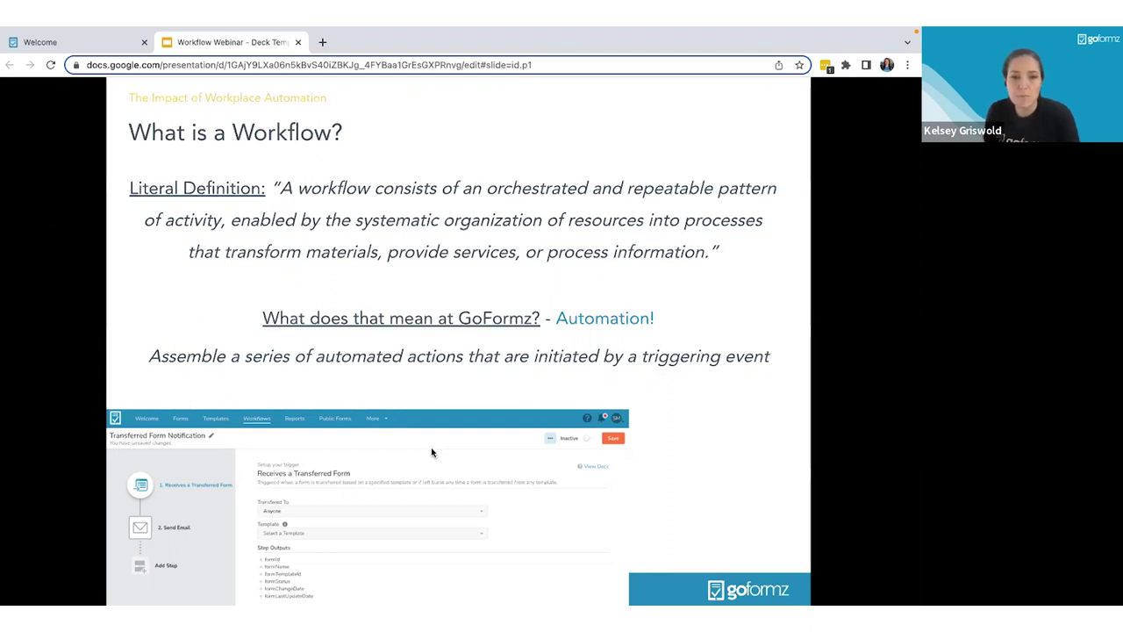
pyautogui.press('Right')
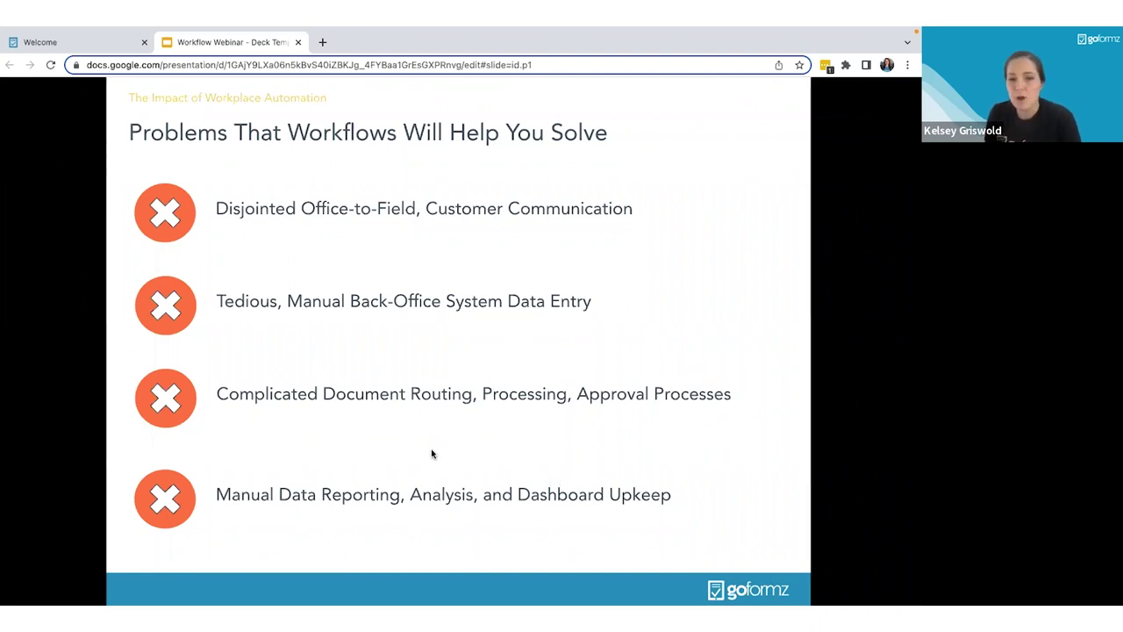
pyautogui.press('Right')
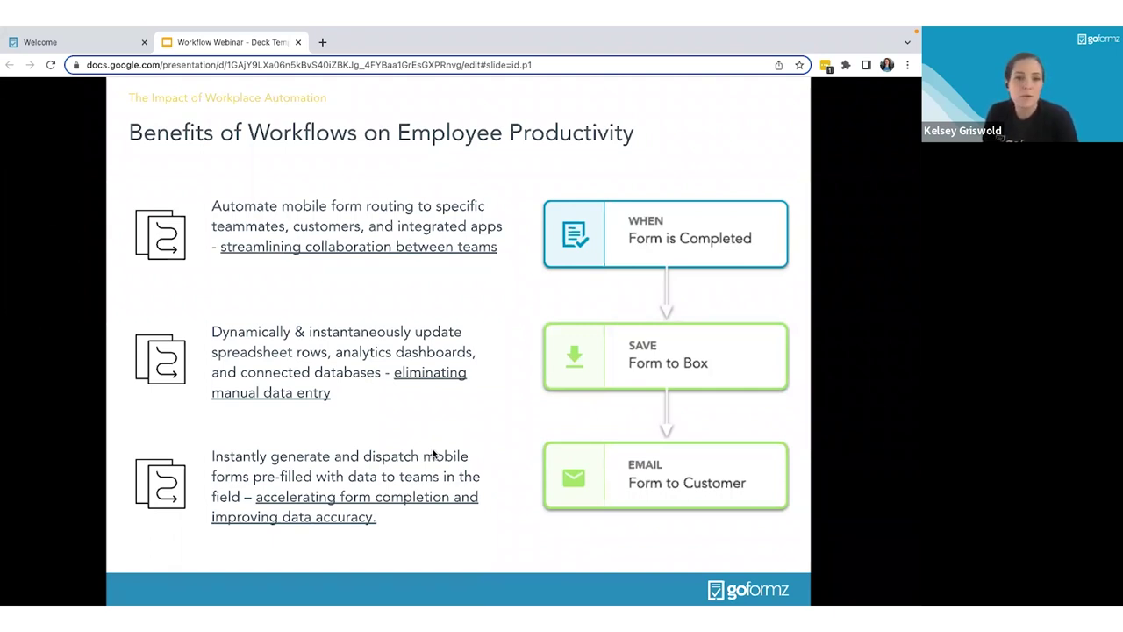
pyautogui.press('Right')
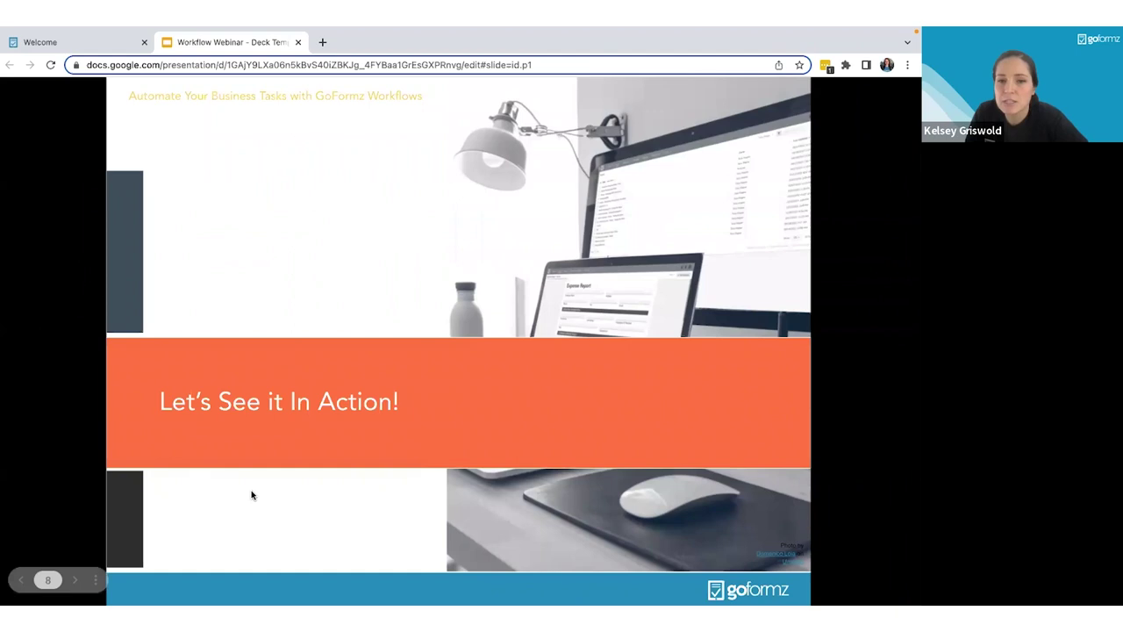
pyautogui.press('Right')
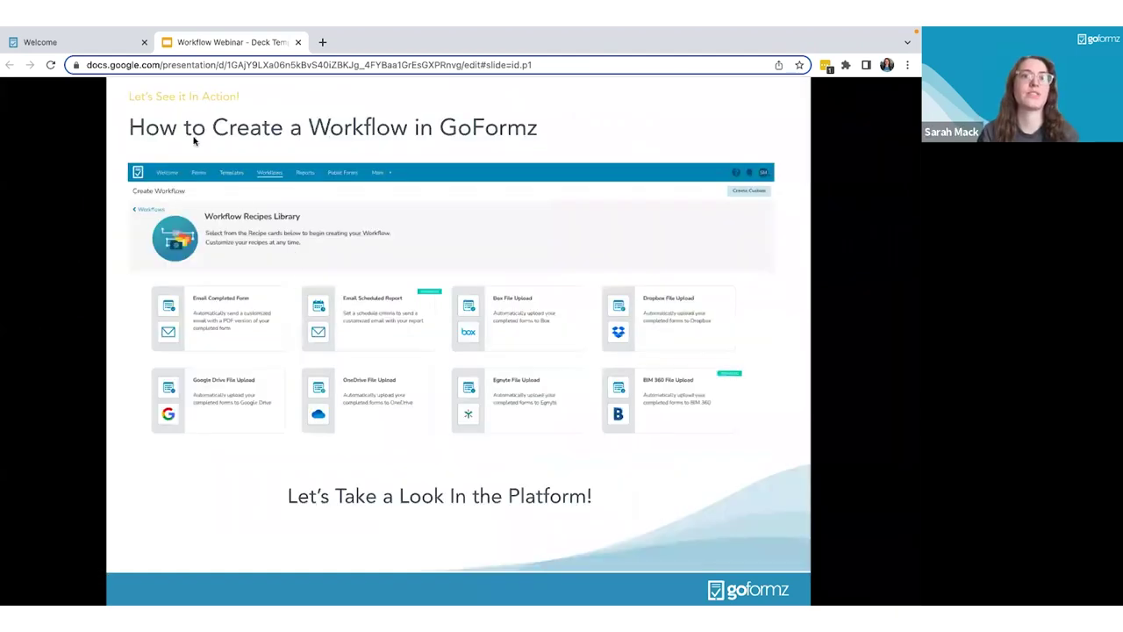
# Switch to the GoFormz web app and begin creating a workflow from the Workflows page.
pyautogui.click(85, 43)
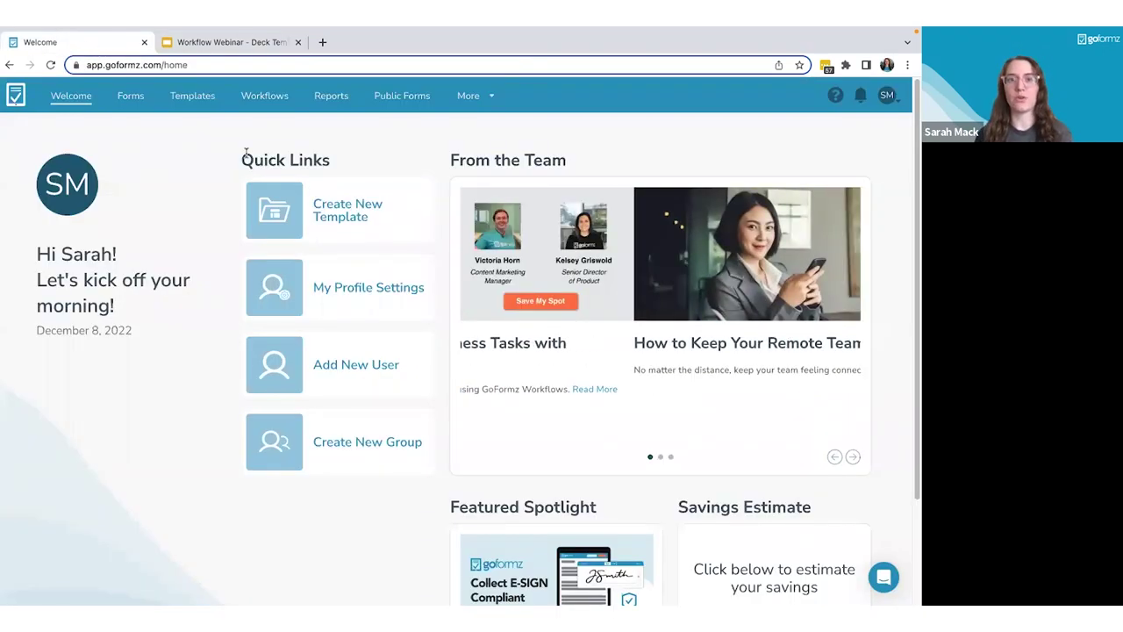
pyautogui.click(263, 99)
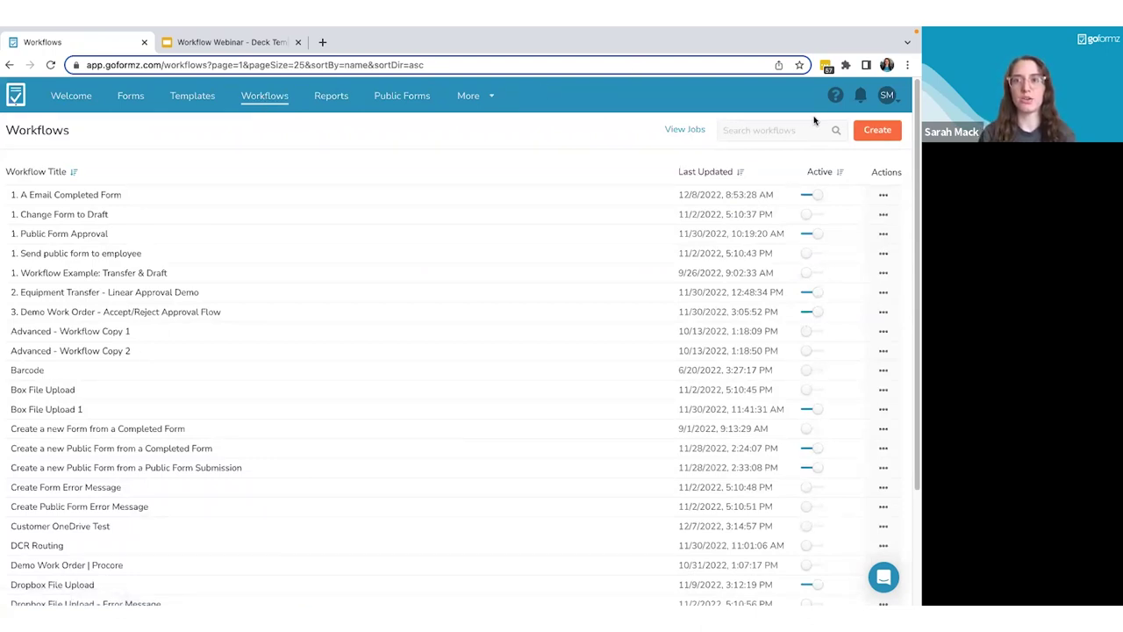
pyautogui.click(878, 131)
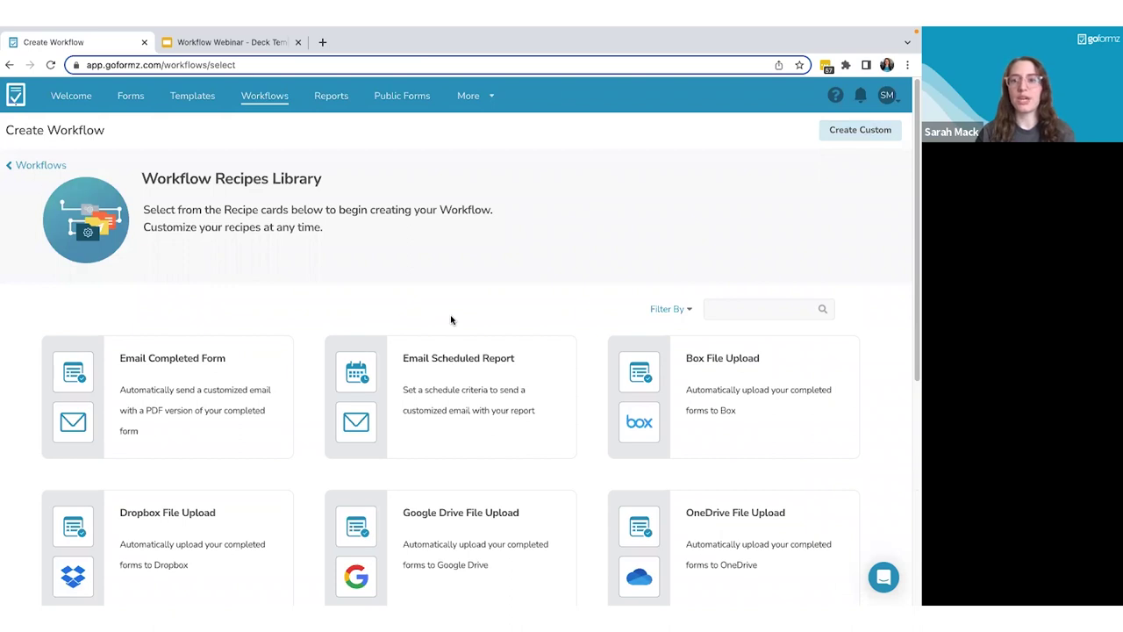
# Look over the Workflow Recipes Library and start the workflow from the Email Completed Form recipe.
pyautogui.scroll(-2, 451, 319)
pyautogui.scroll(-3, 451, 320)
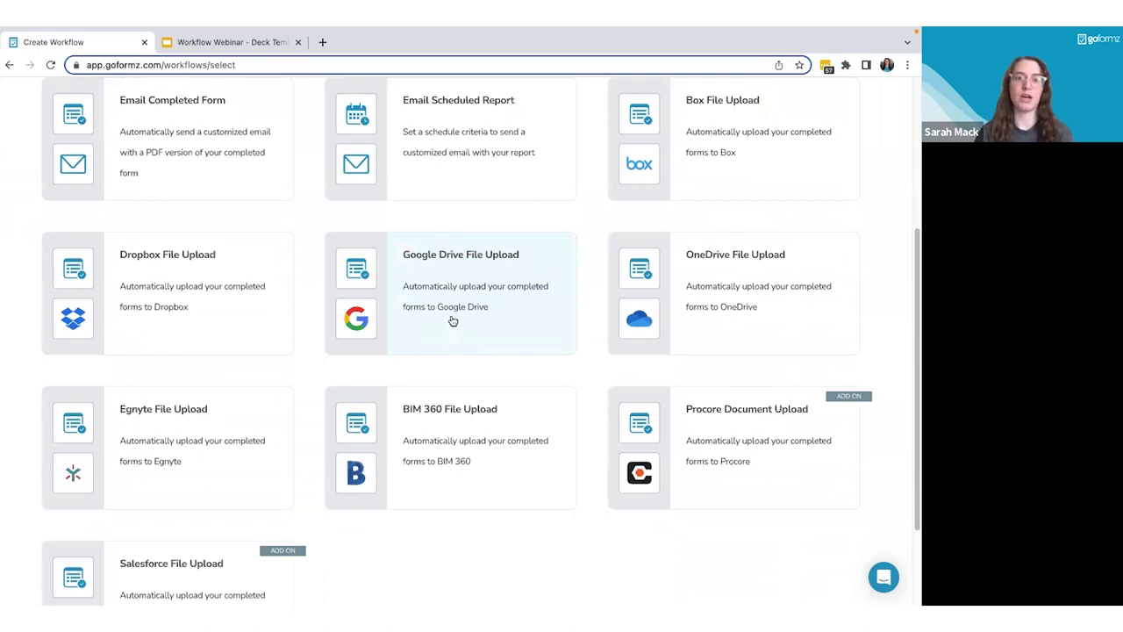
pyautogui.scroll(-1, 452, 321)
pyautogui.scroll(3, 452, 321)
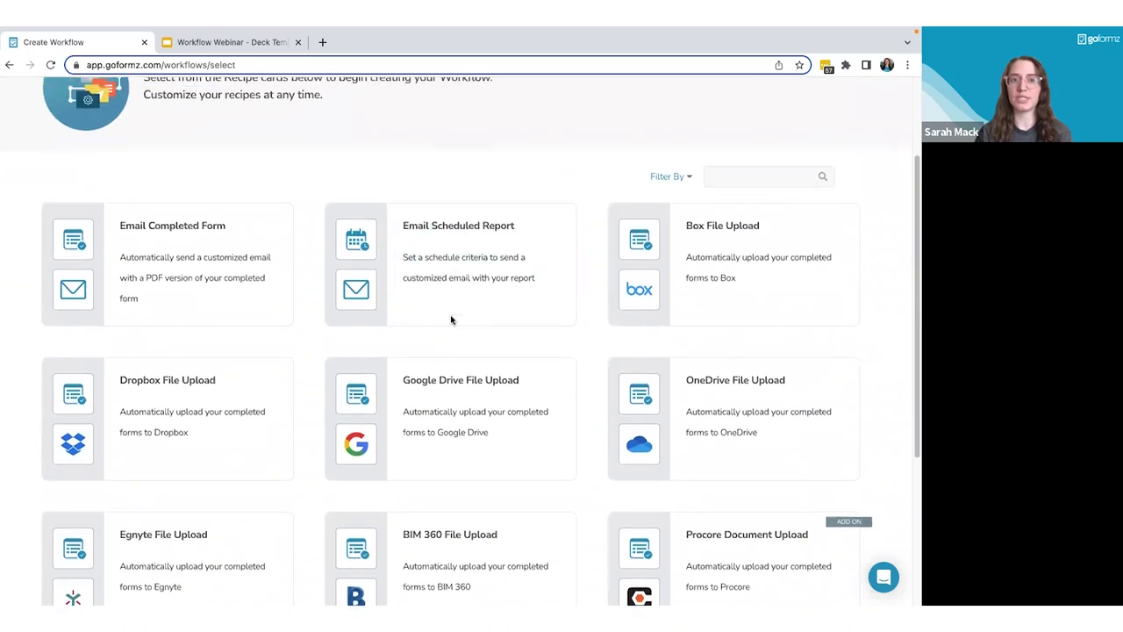
pyautogui.scroll(1, 451, 320)
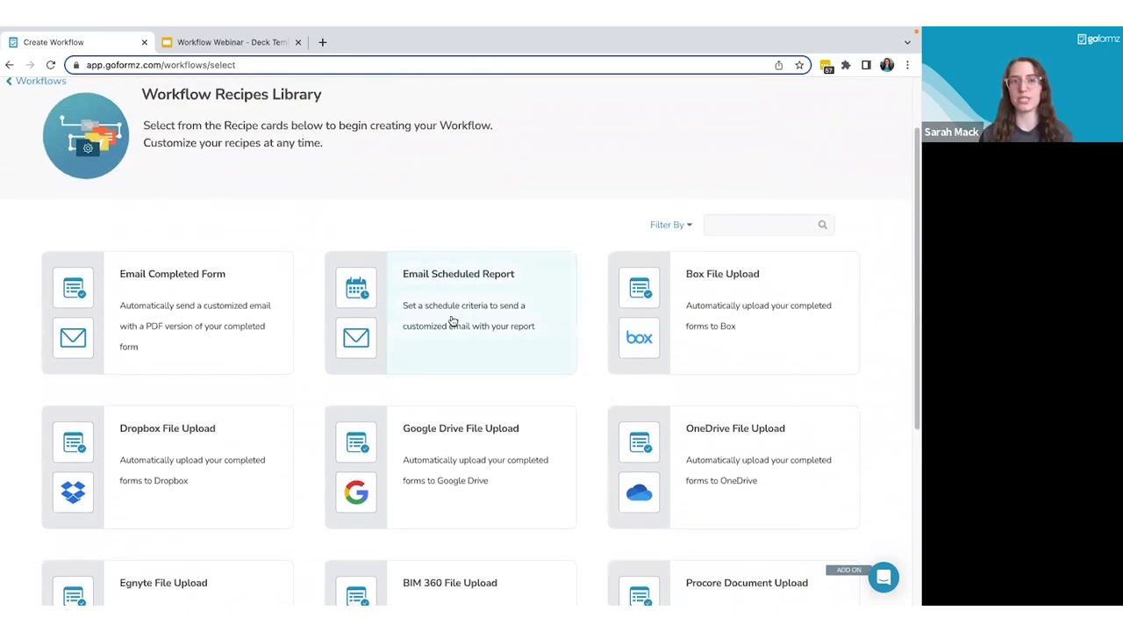
pyautogui.scroll(1, 452, 321)
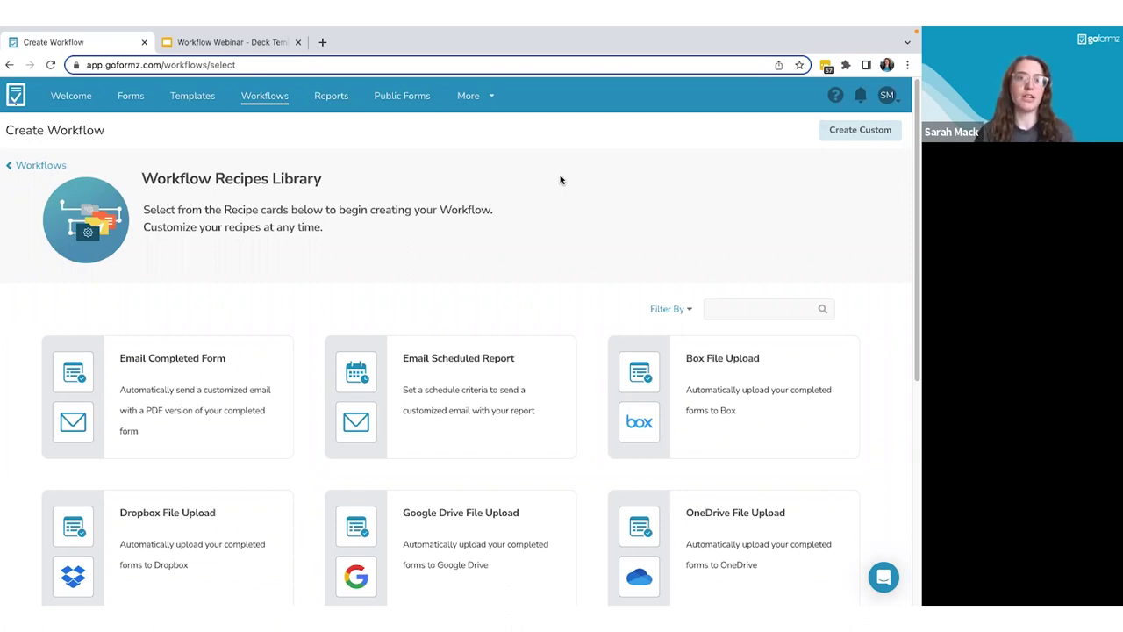
pyautogui.click(200, 367)
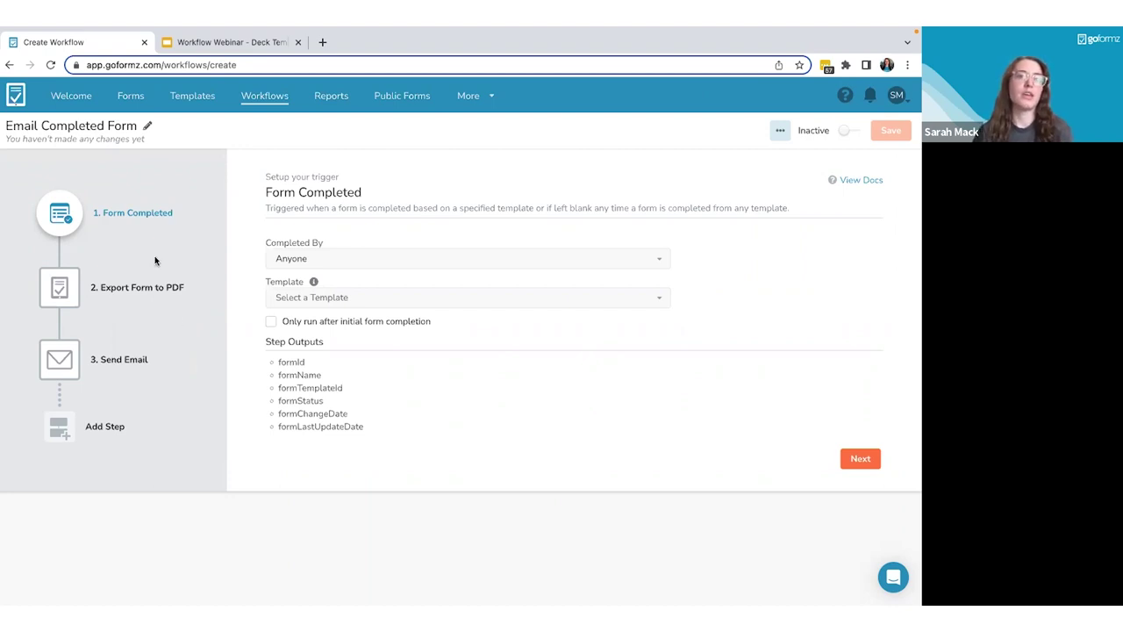
# Rename the workflow as Email Completed Form - Demo.
pyautogui.click(147, 126)
pyautogui.write('-')
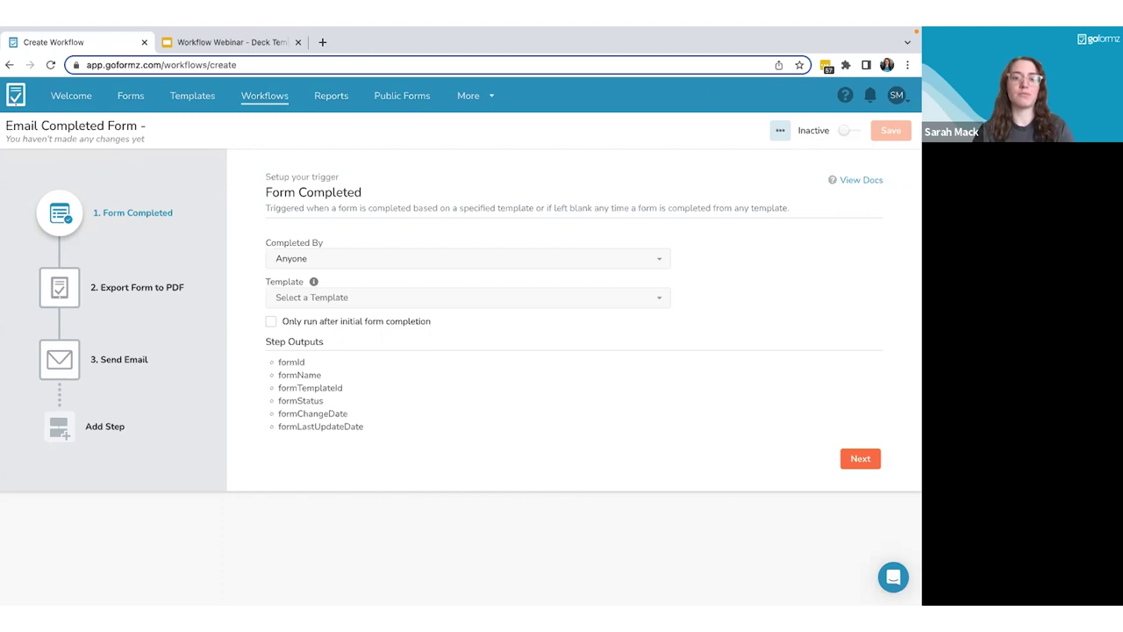
pyautogui.write('Demo')
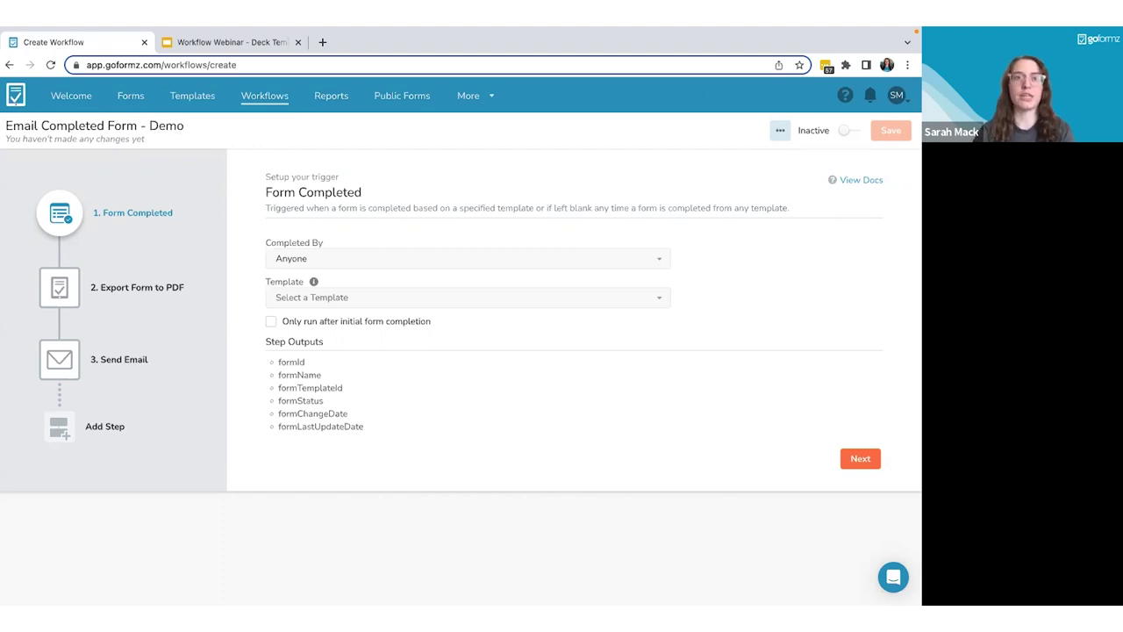
pyautogui.click(246, 198)
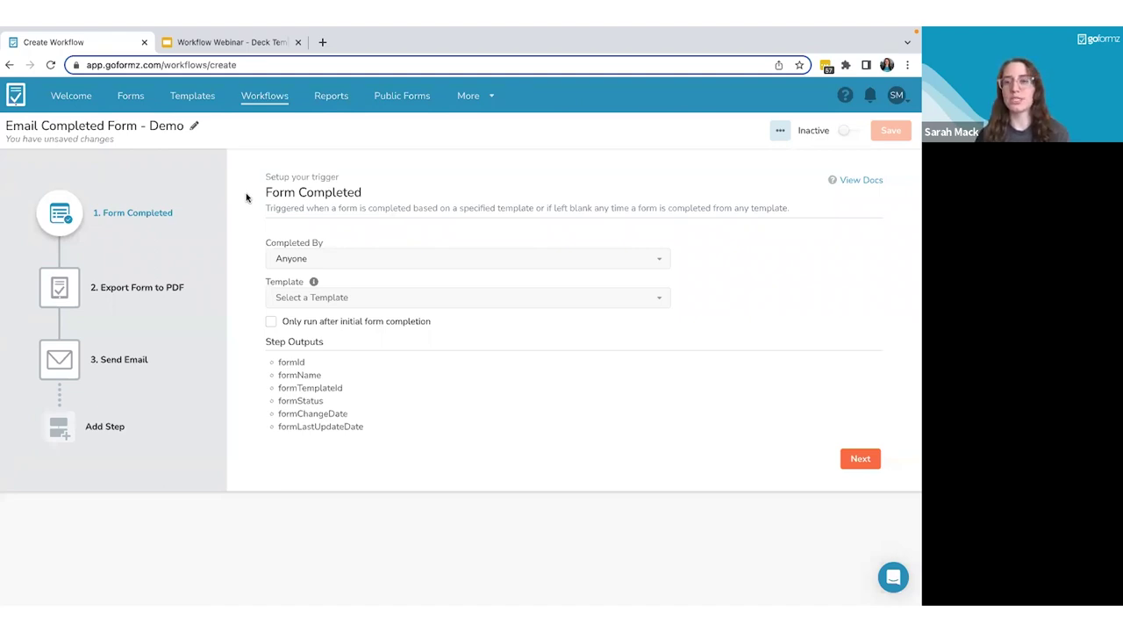
# Configure the Form Completed trigger with Completed By set to Anyone and the template 1. Demo Work Order.
pyautogui.click(314, 261)
pyautogui.scroll(-1, 323, 309)
pyautogui.scroll(-4, 323, 309)
pyautogui.scroll(3, 323, 309)
pyautogui.scroll(2, 323, 309)
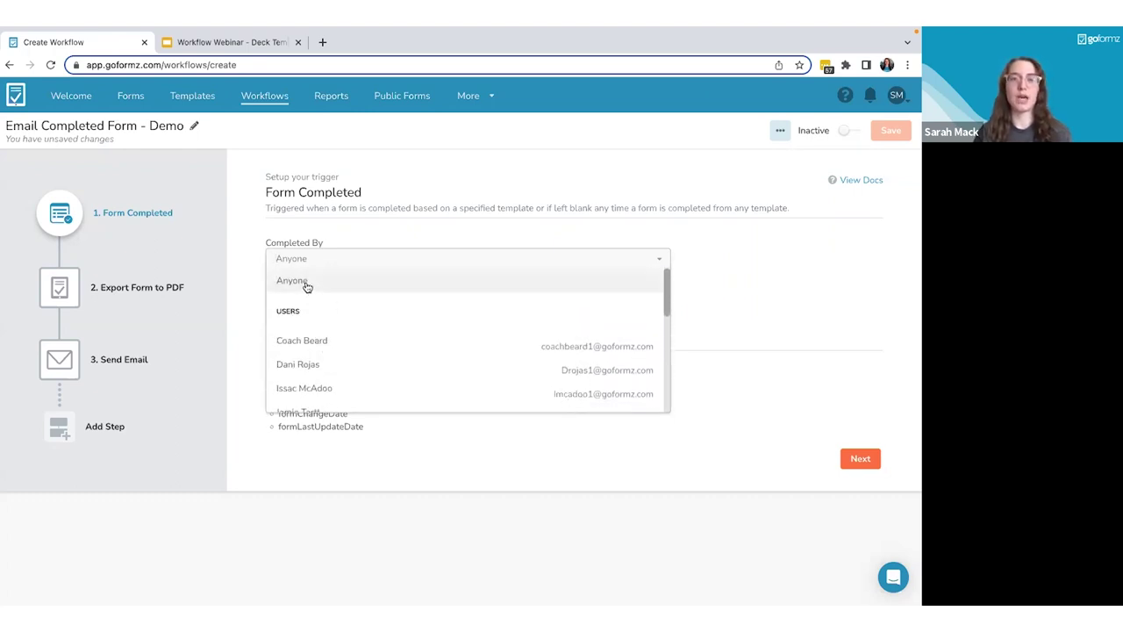
pyautogui.click(306, 285)
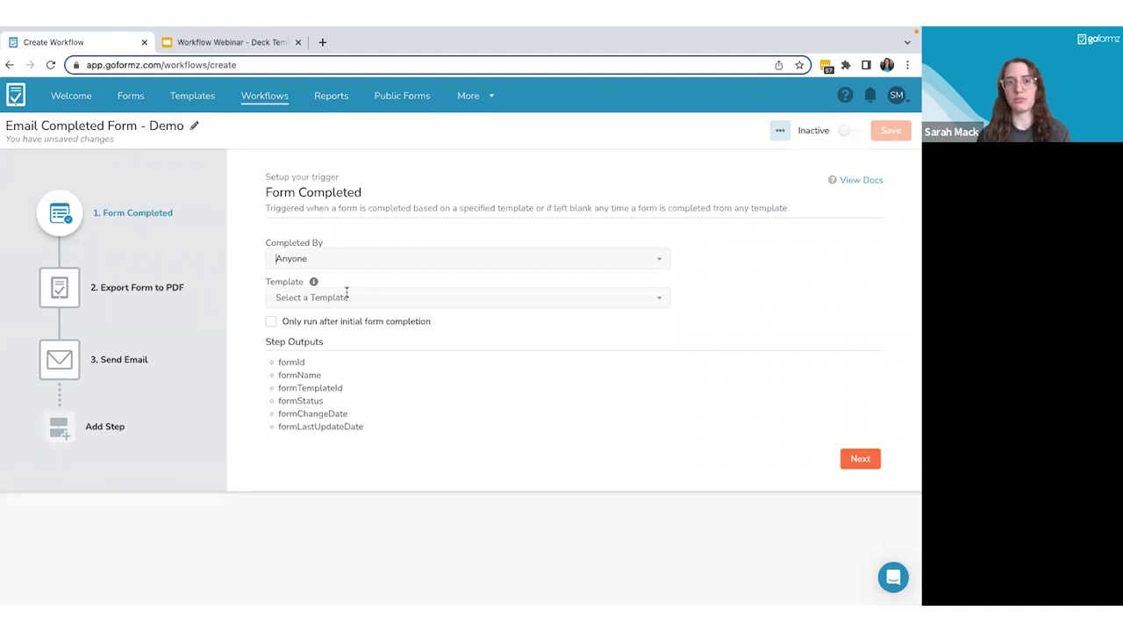
pyautogui.click(336, 298)
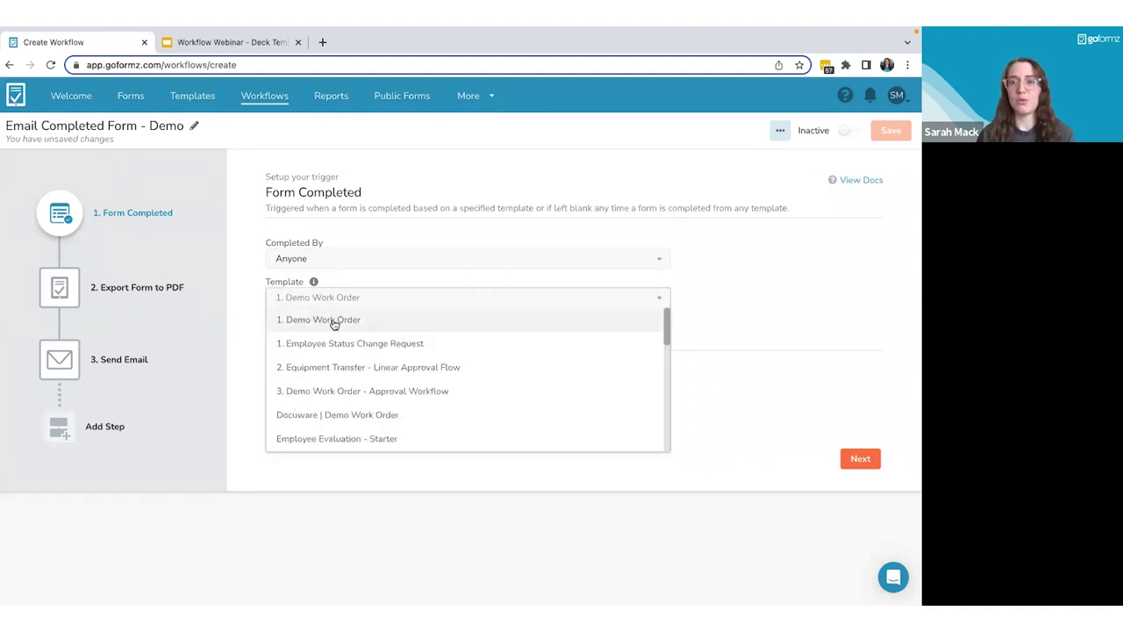
pyautogui.click(335, 322)
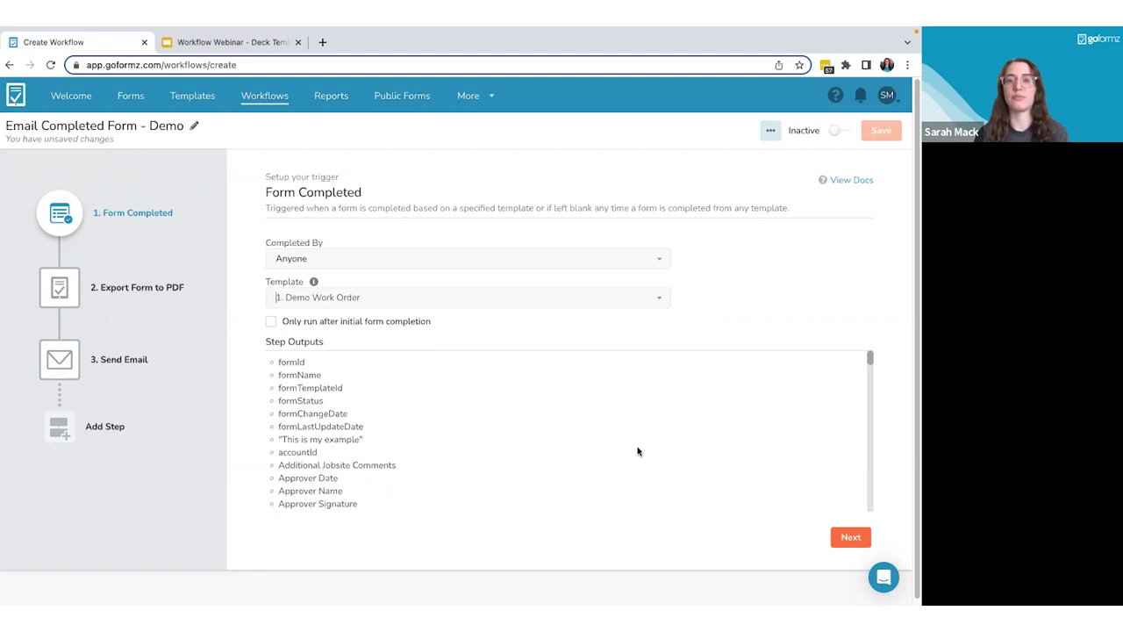
# Proceed through the Export Form to PDF action, leaving Pages blank, to the Send Email action.
pyautogui.click(859, 538)
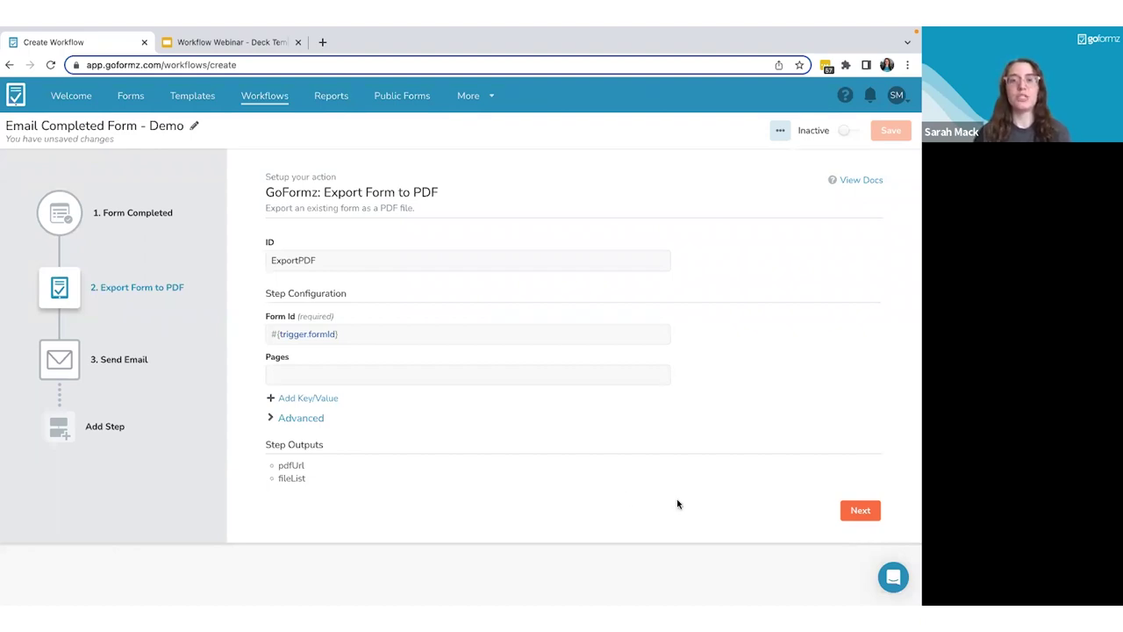
pyautogui.click(543, 375)
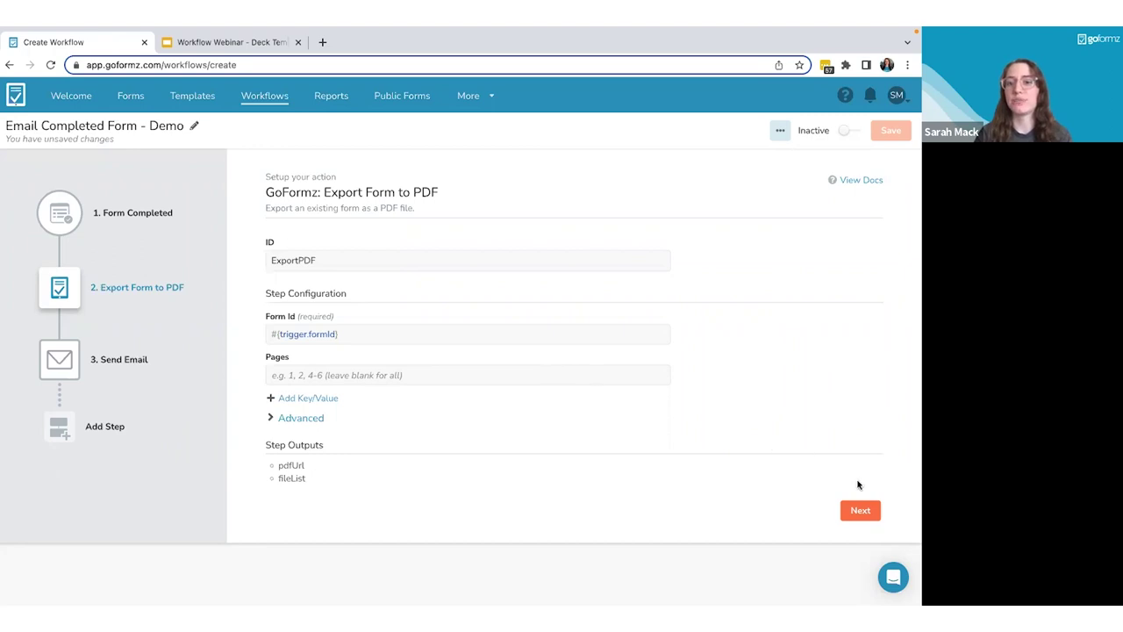
pyautogui.click(864, 509)
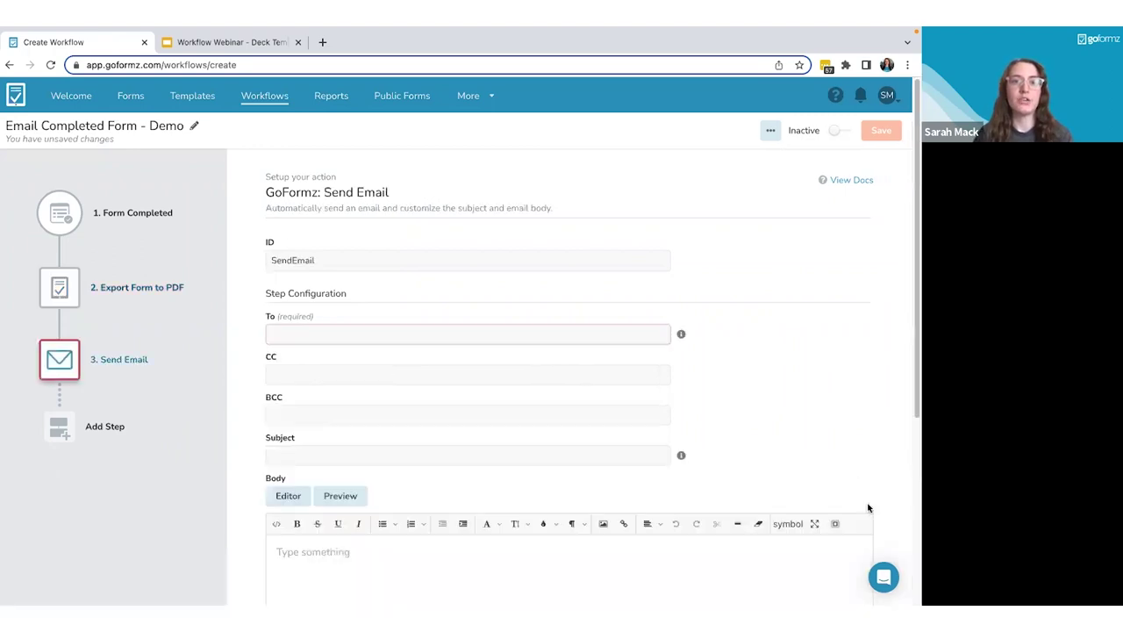
# Open the suggested step outputs for the Send Email action's required To recipient.
pyautogui.scroll(-1, 409, 327)
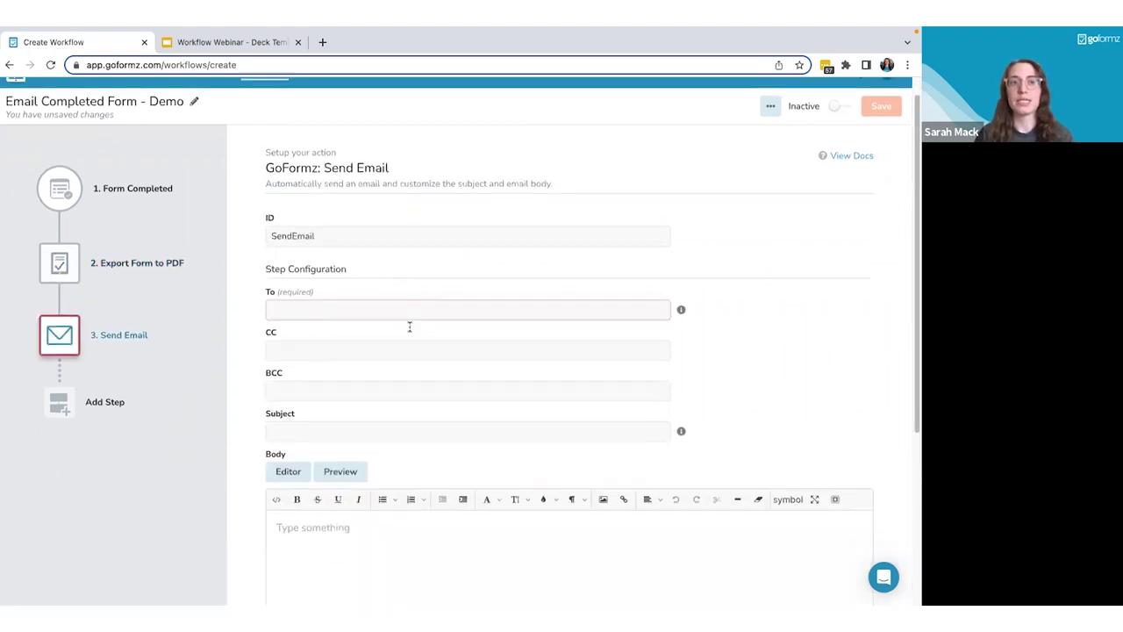
pyautogui.scroll(1, 409, 326)
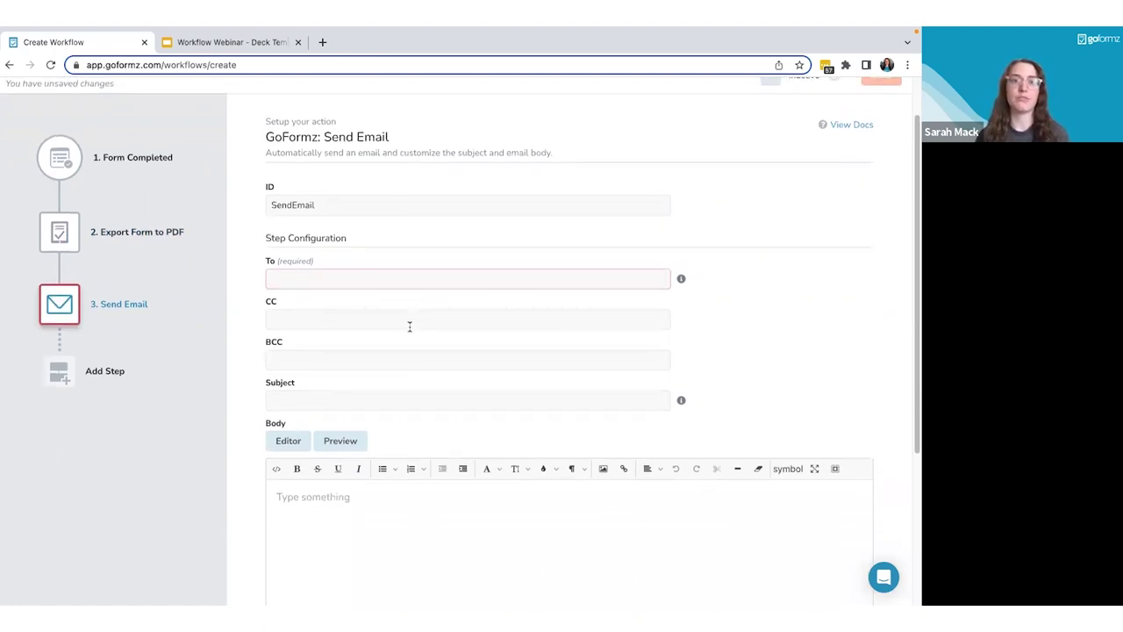
pyautogui.scroll(-1, 409, 326)
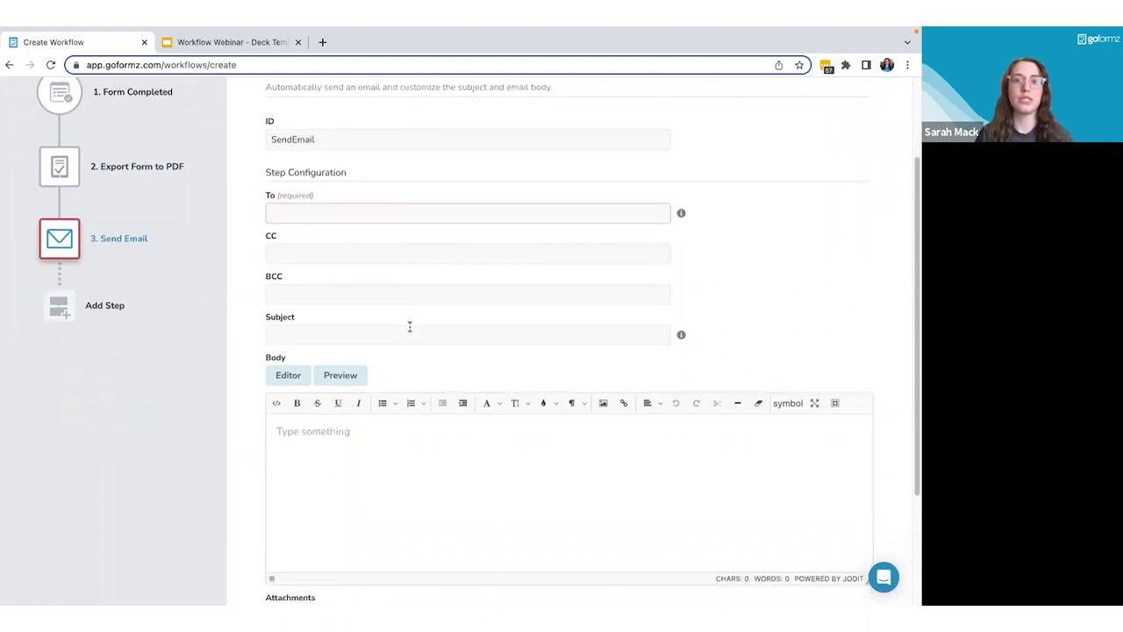
pyautogui.click(368, 221)
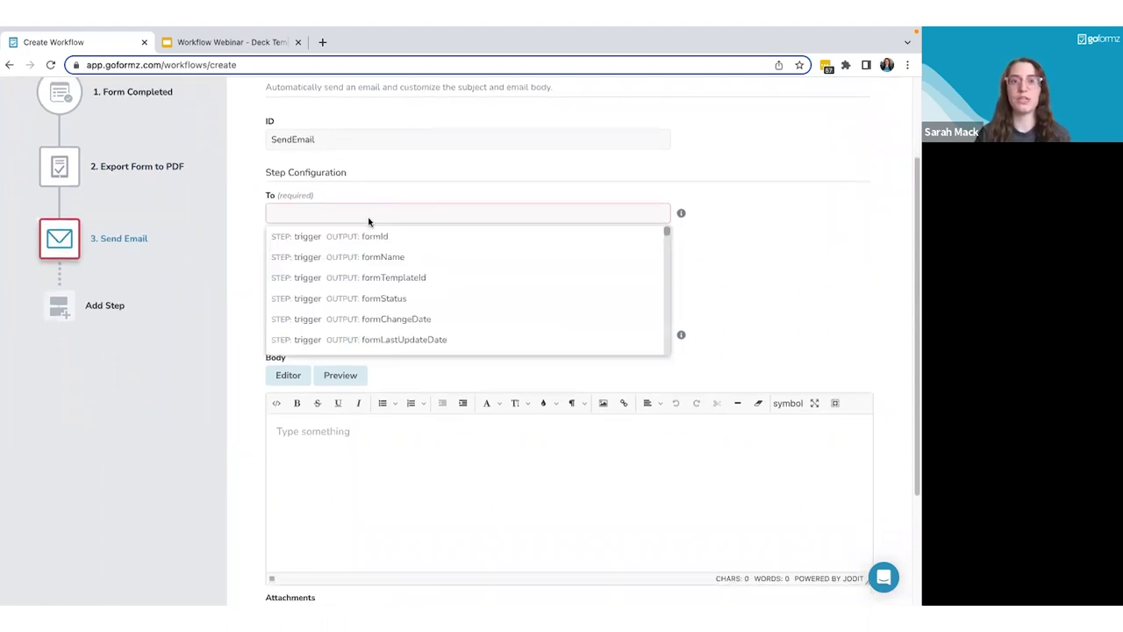
pyautogui.write('mack')
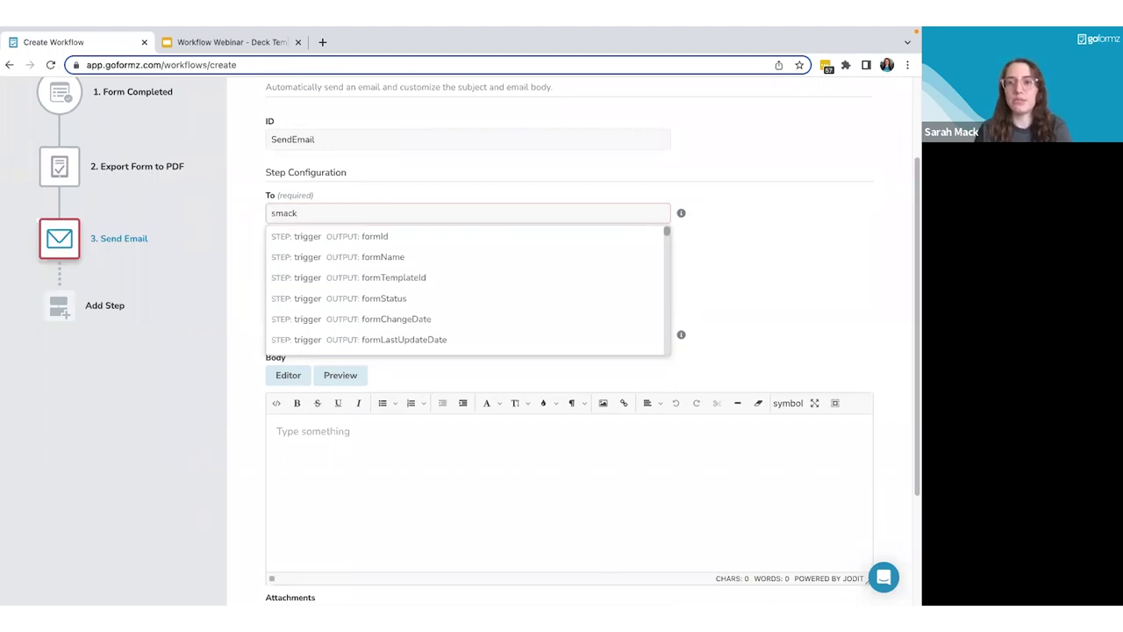
pyautogui.press('BackSpace')
pyautogui.press('BackSpace')
pyautogui.press('BackSpace')
pyautogui.press('BackSpace')
pyautogui.press('BackSpace')
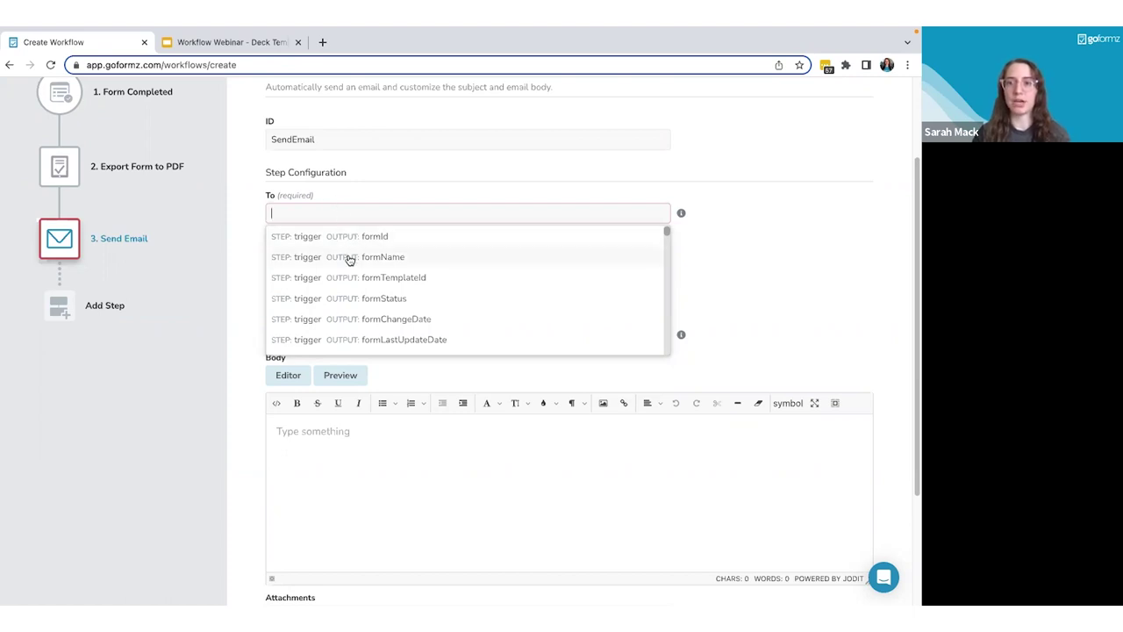
# Set the Send Email action's To recipient to the trigger step's Email output.
pyautogui.scroll(-5, 348, 275)
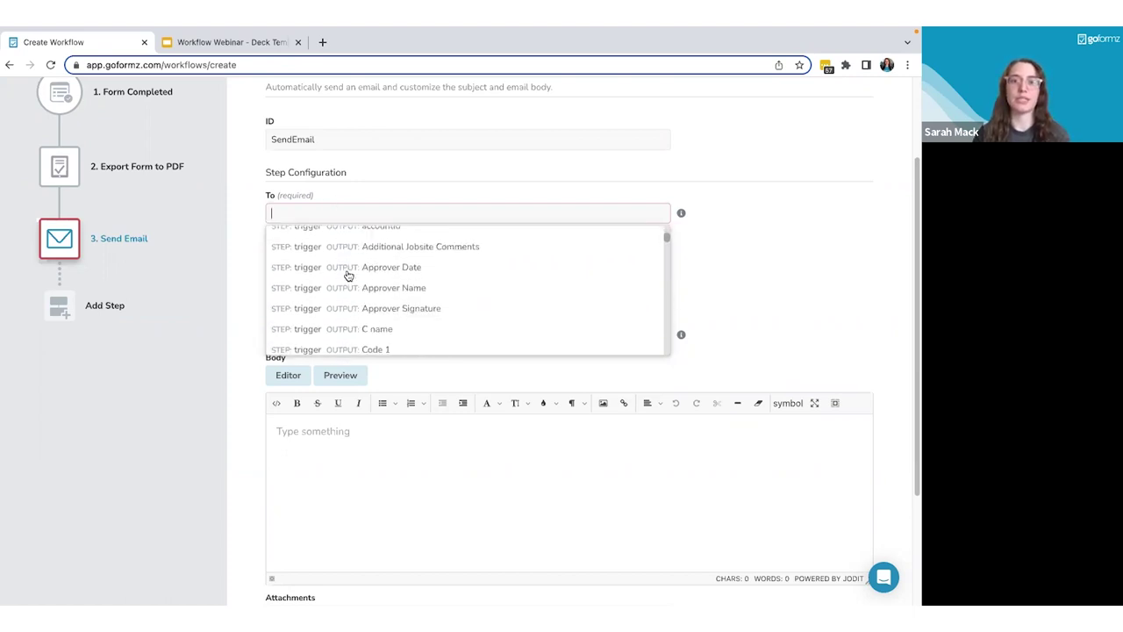
pyautogui.scroll(-5, 349, 275)
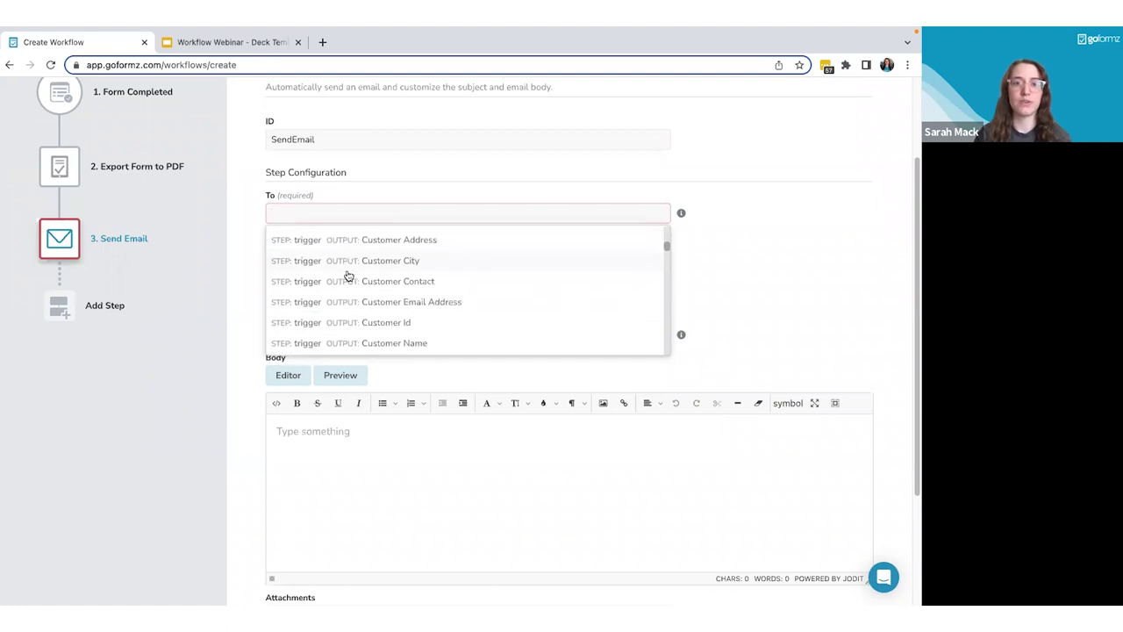
pyautogui.scroll(-5, 350, 278)
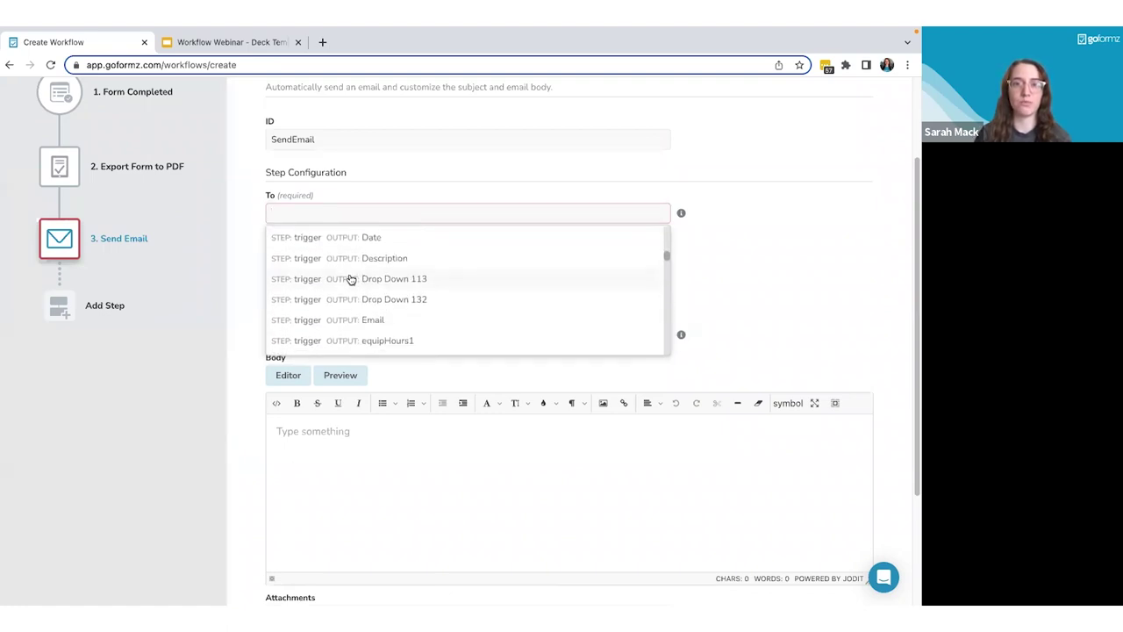
pyautogui.click(365, 300)
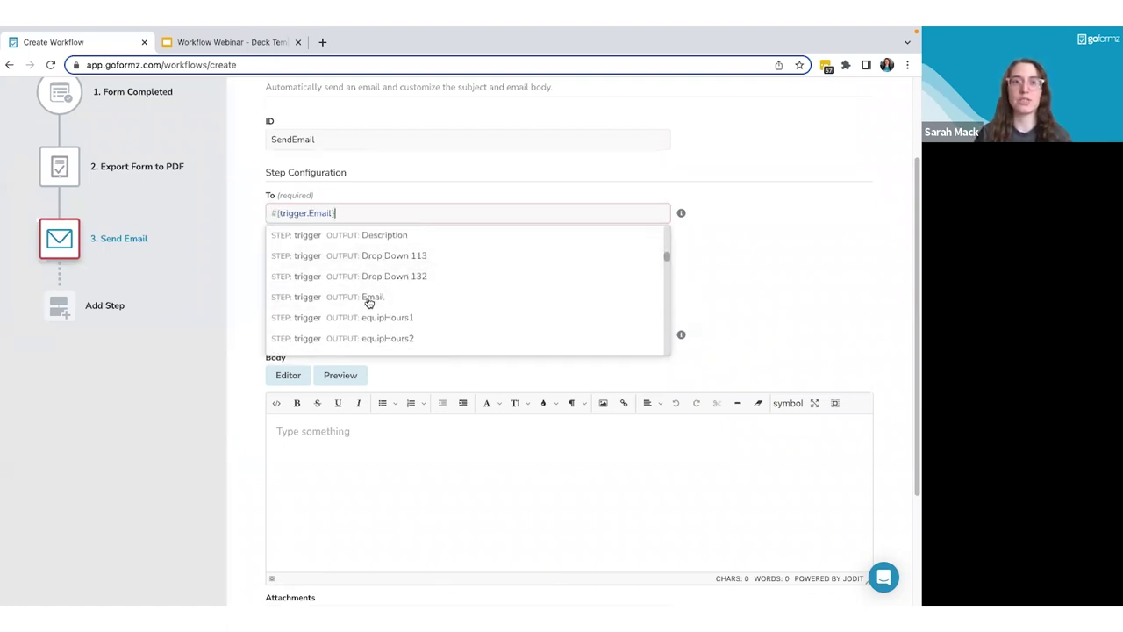
pyautogui.click(365, 198)
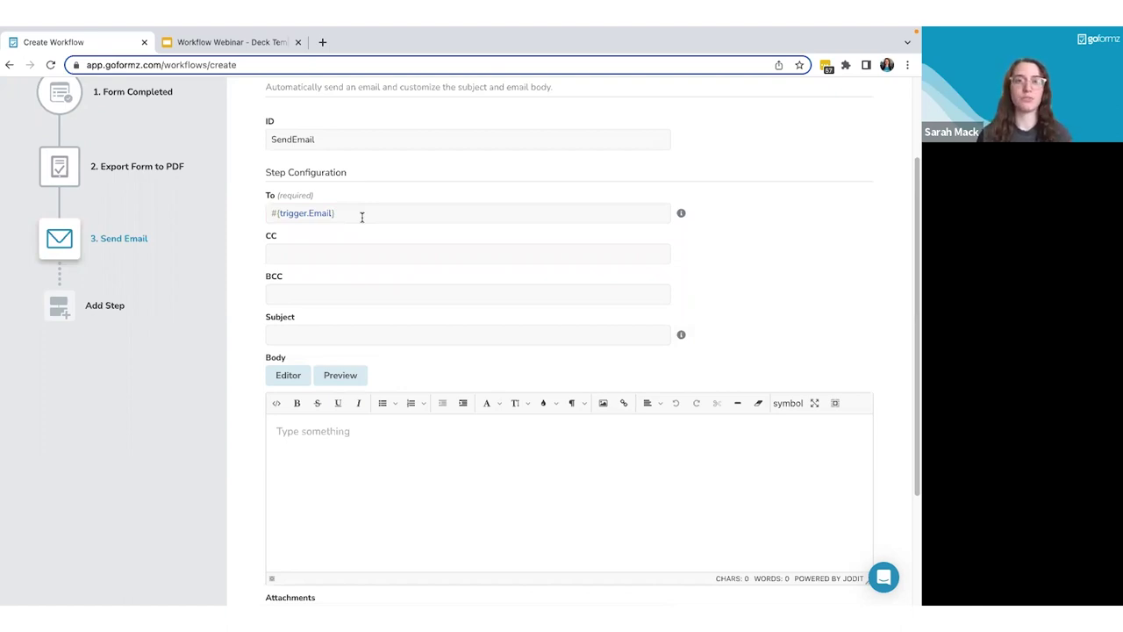
# Enter "GoFormz Form Completed!" as the email subject, leaving CC and BCC blank, and dismiss the output suggestions.
pyautogui.scroll(-1, 326, 269)
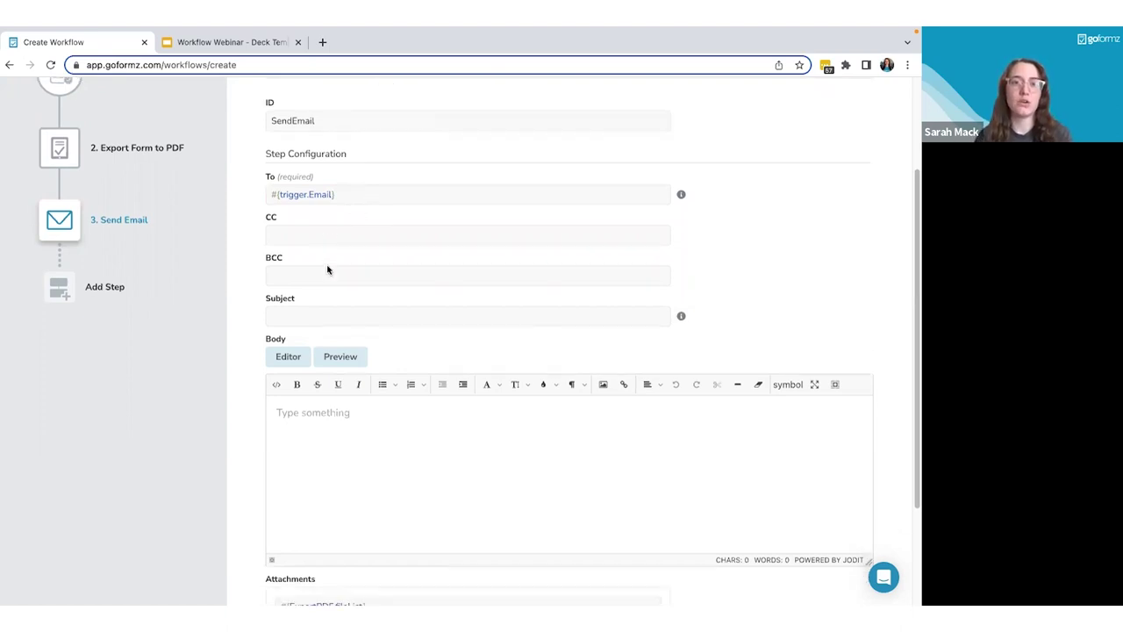
pyautogui.scroll(-2, 281, 236)
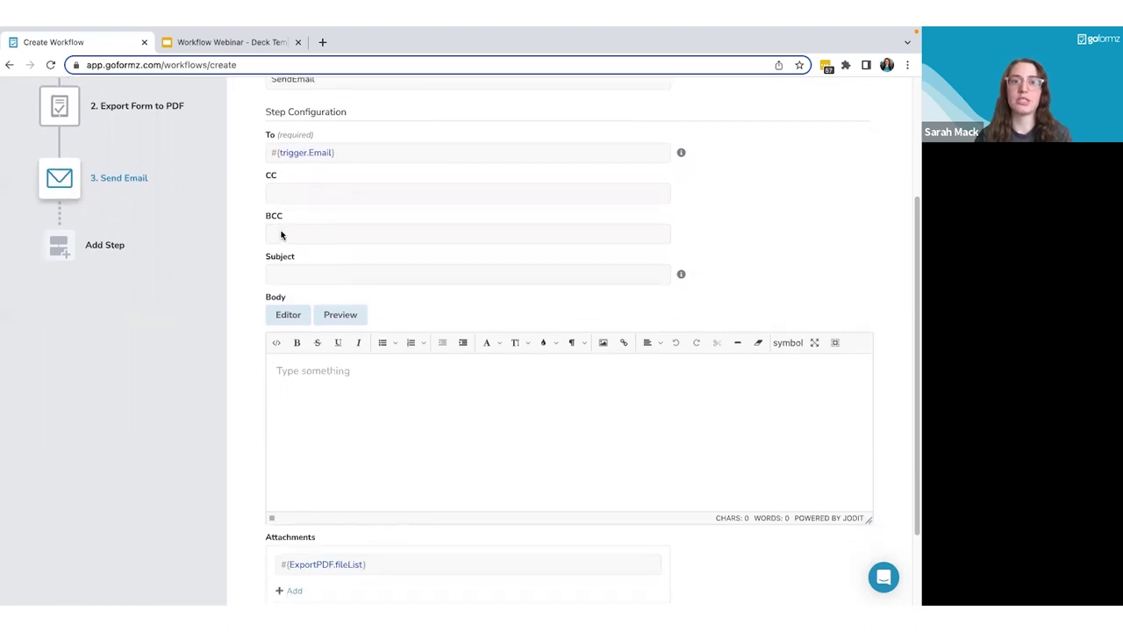
pyautogui.scroll(-1, 281, 230)
pyautogui.click(284, 210)
pyautogui.write('GoFormz ')
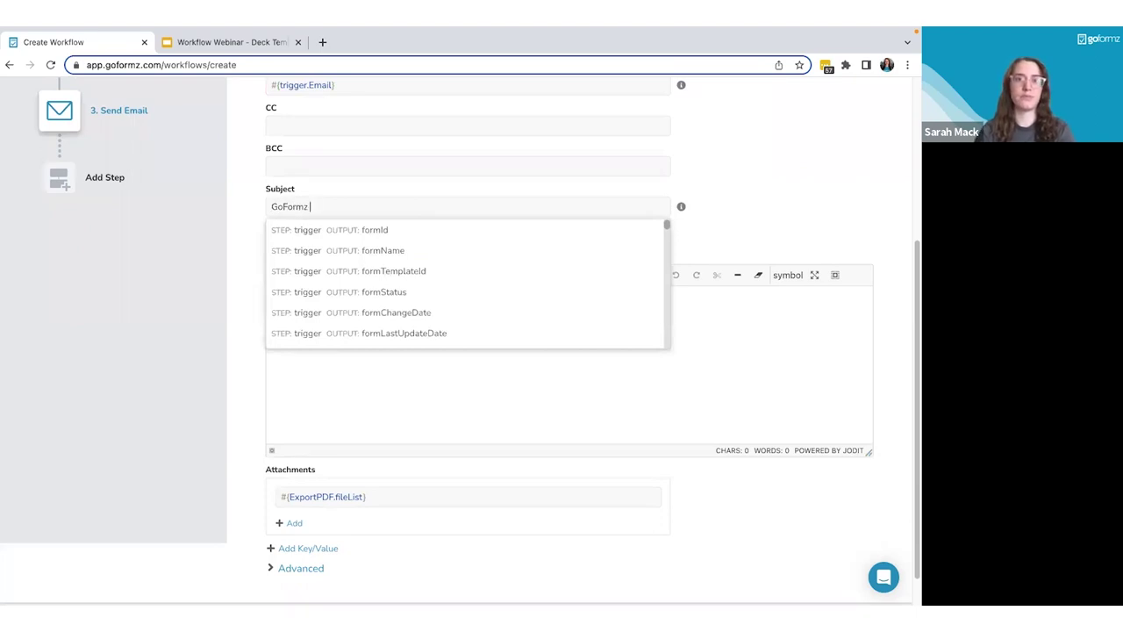
pyautogui.write('Form Comple')
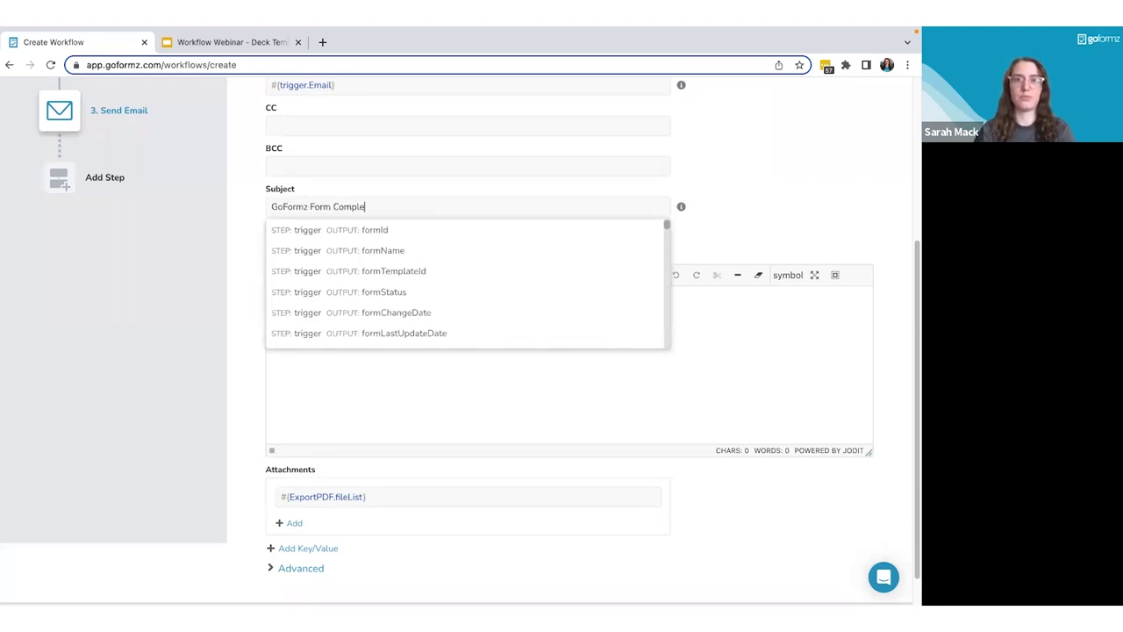
pyautogui.write('ted!')
pyautogui.click(334, 375)
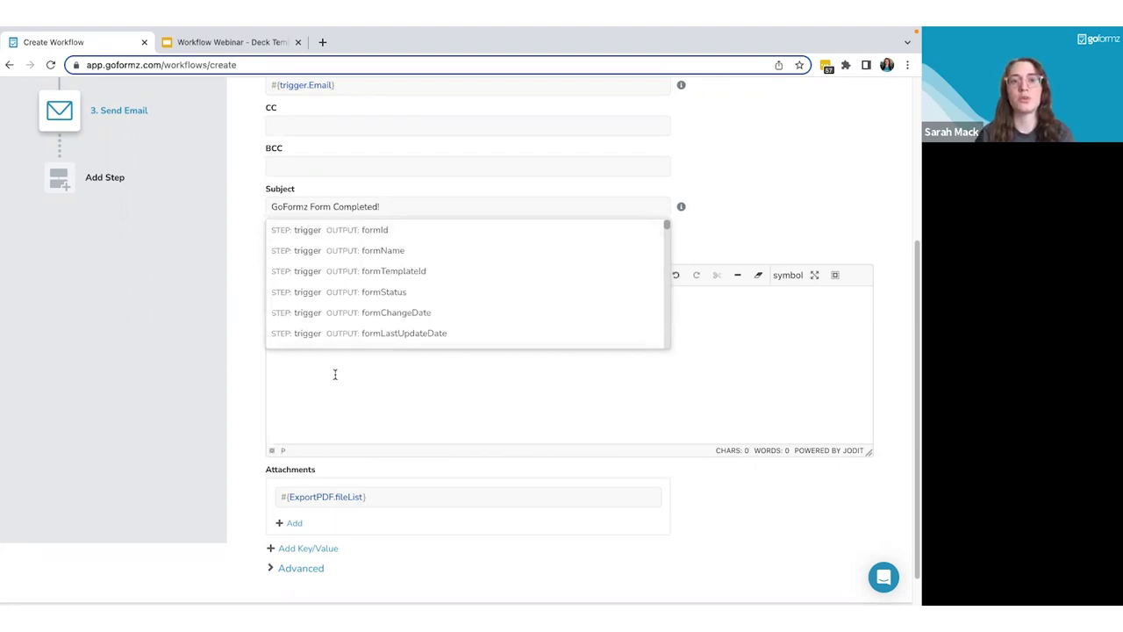
pyautogui.click(701, 264)
pyautogui.scroll(3, 396, 348)
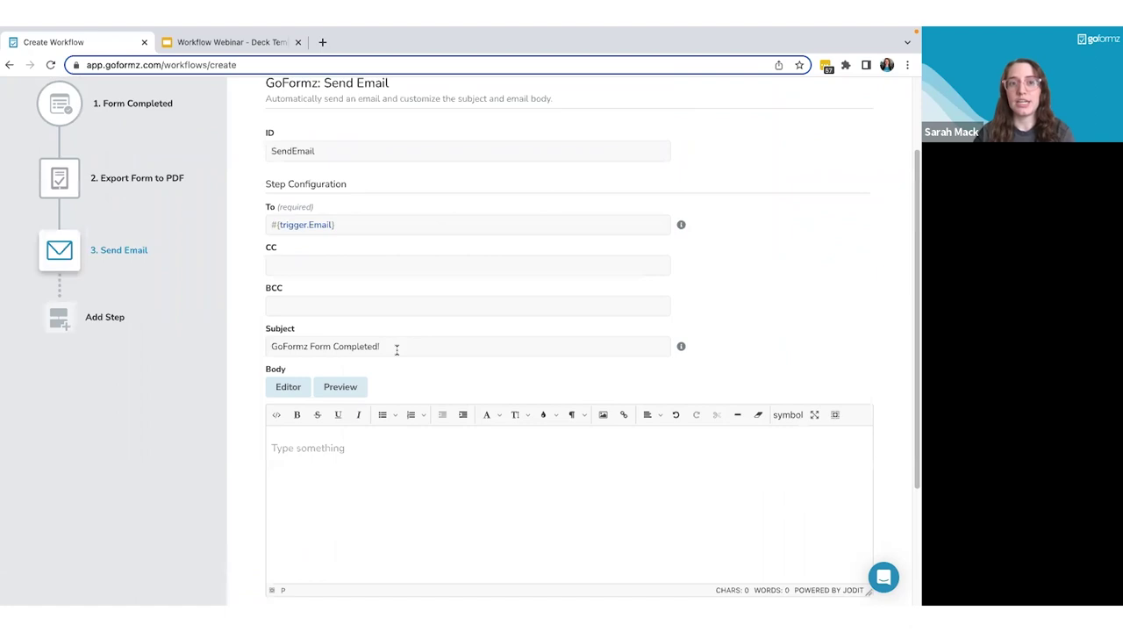
# Write "Here is the completed form!" as the opening line of the email body.
pyautogui.scroll(-1, 397, 349)
pyautogui.scroll(-1, 397, 350)
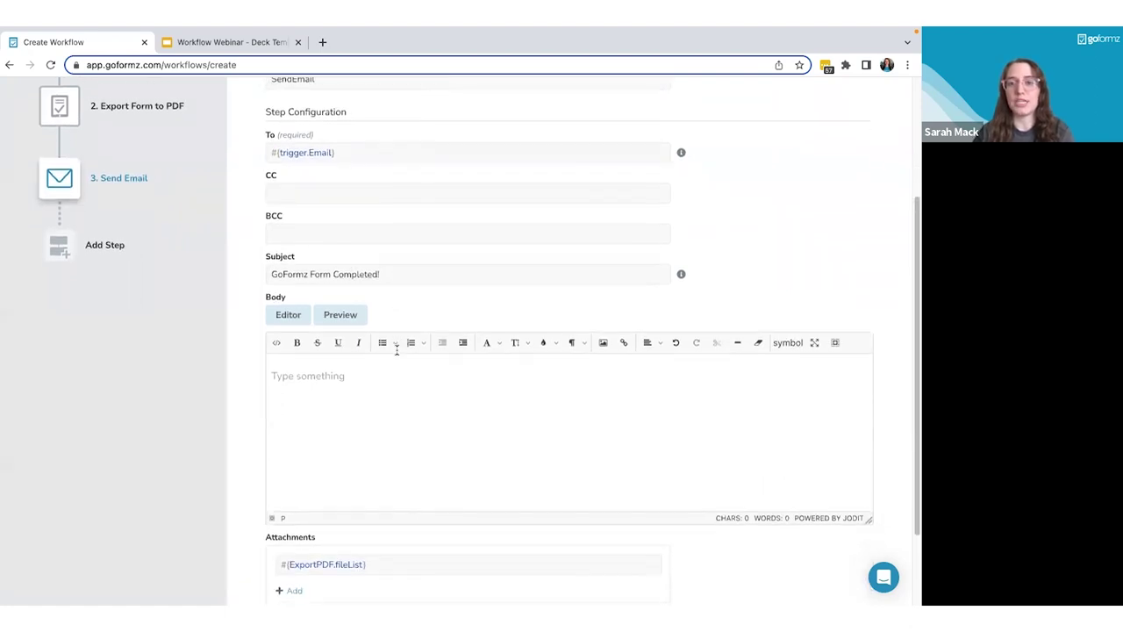
pyautogui.click(343, 388)
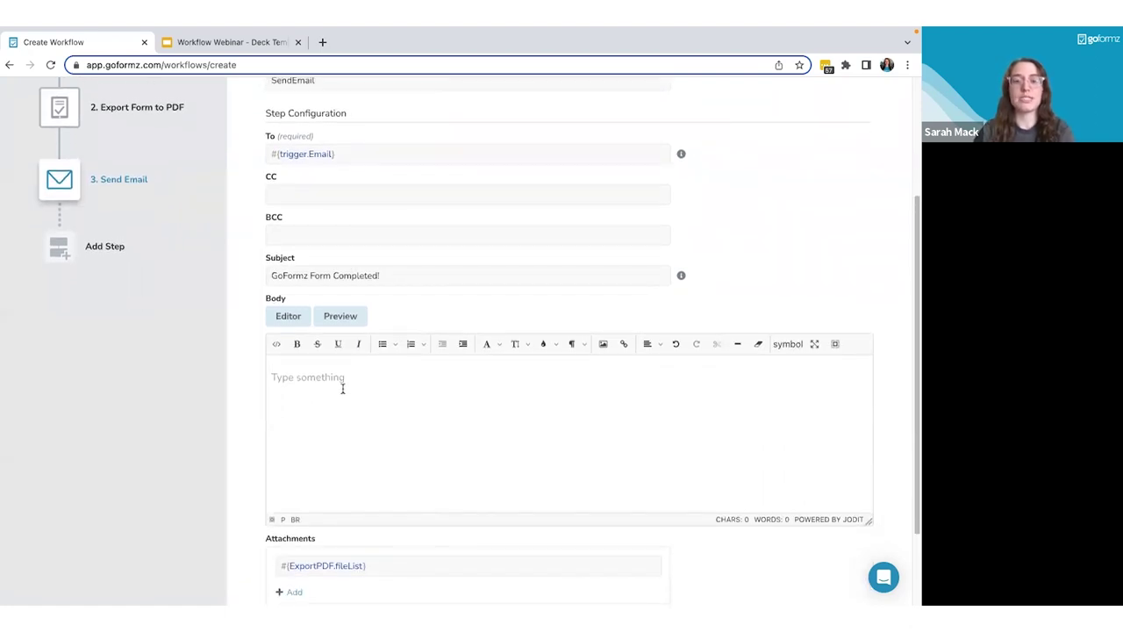
pyautogui.write('Here i')
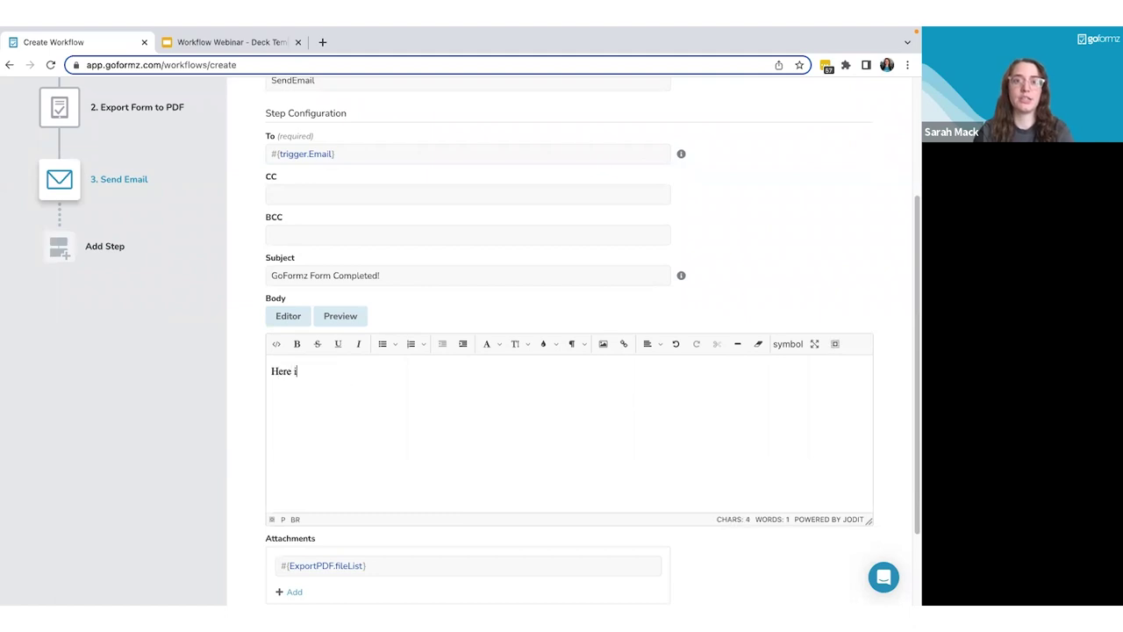
pyautogui.write('s the ')
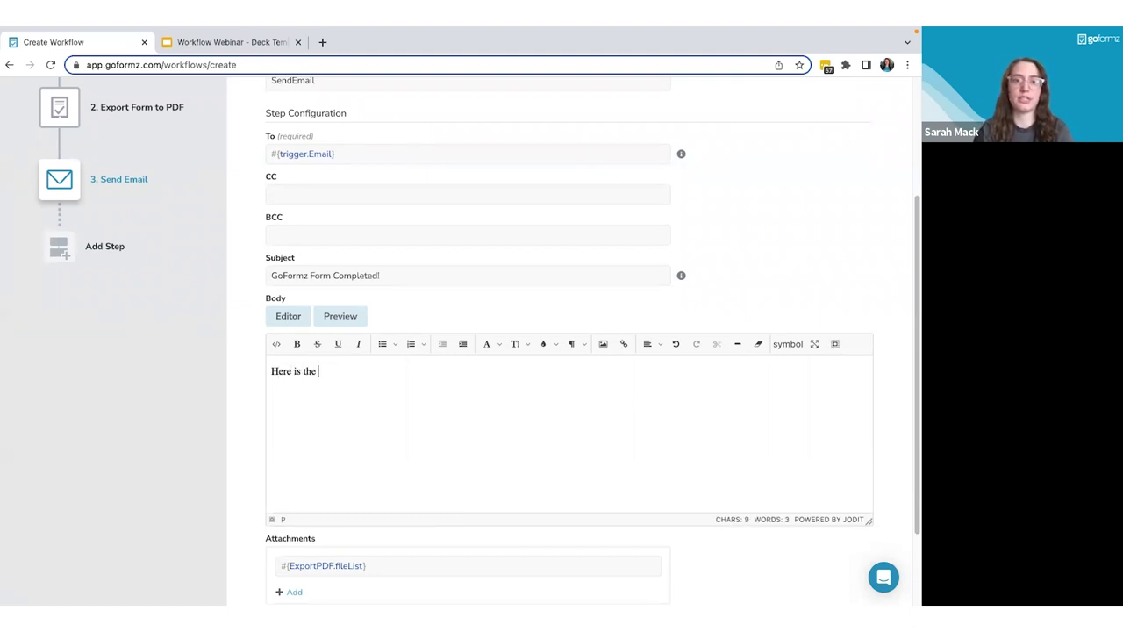
pyautogui.write('completed fo')
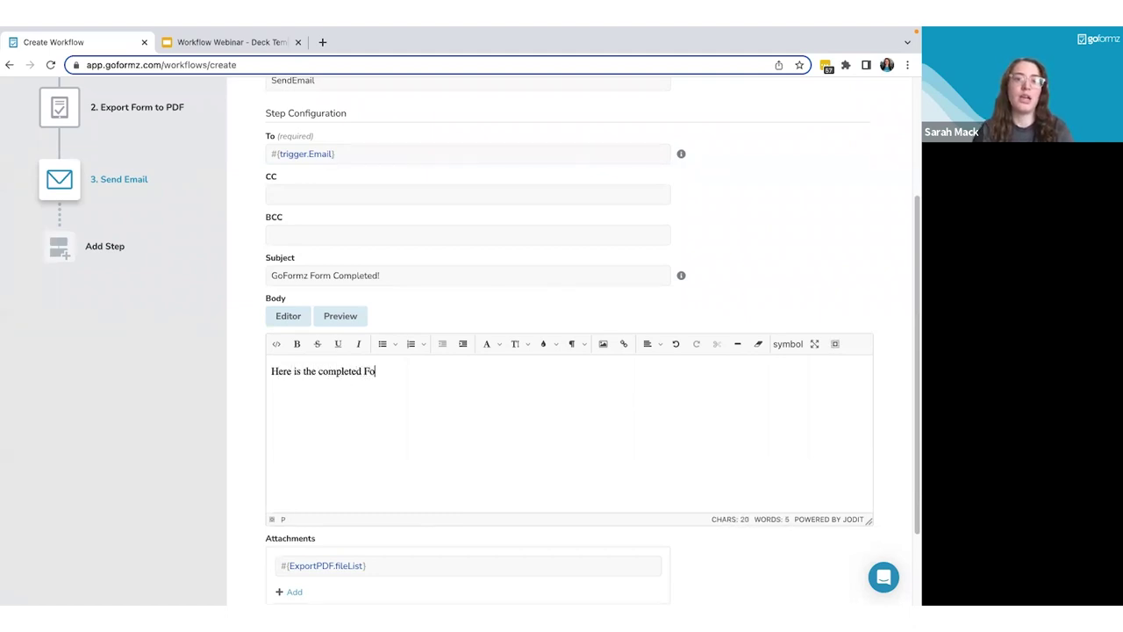
pyautogui.write('rm!')
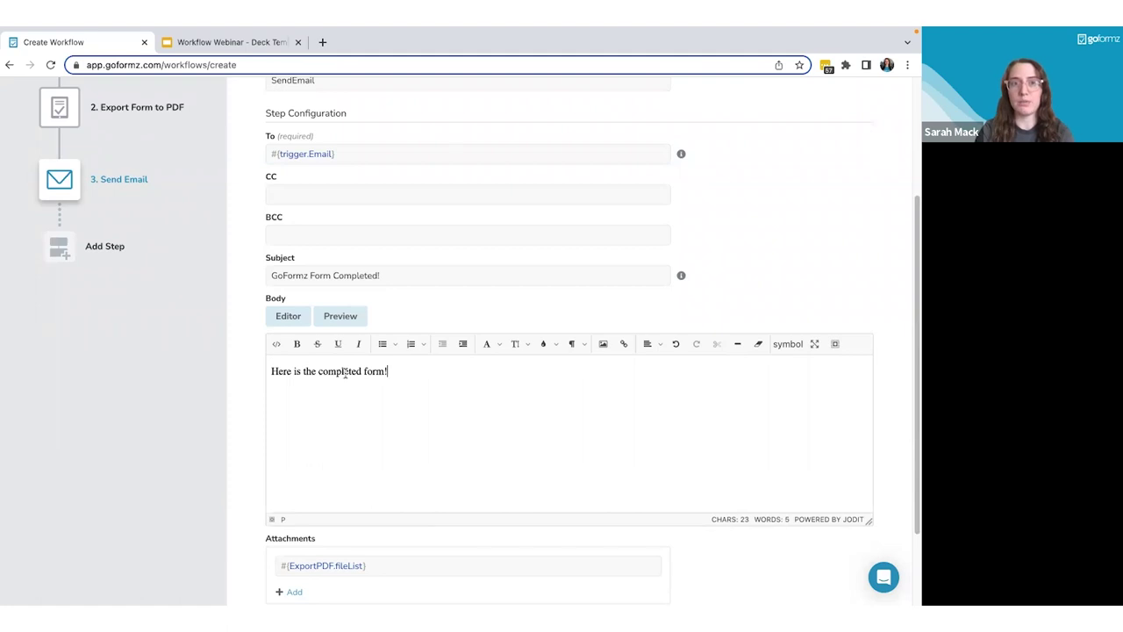
# Add the output references #{trigger.Customer} and #{trigger.SalesRep} on separate lines beneath the email body's opening line.
pyautogui.press('Return')
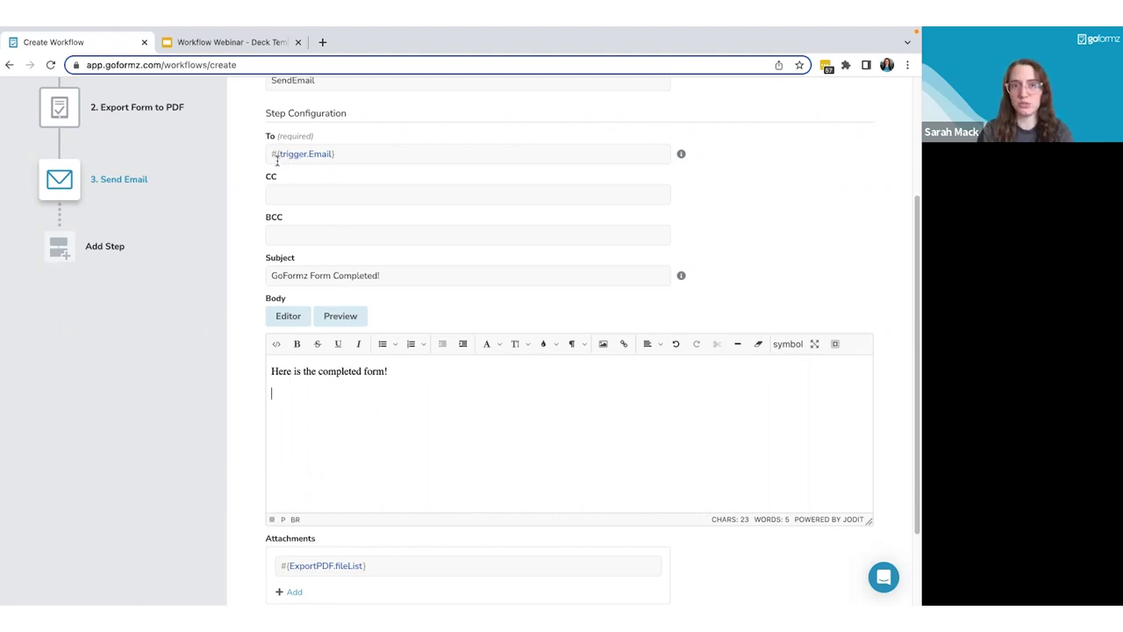
pyautogui.write('#{')
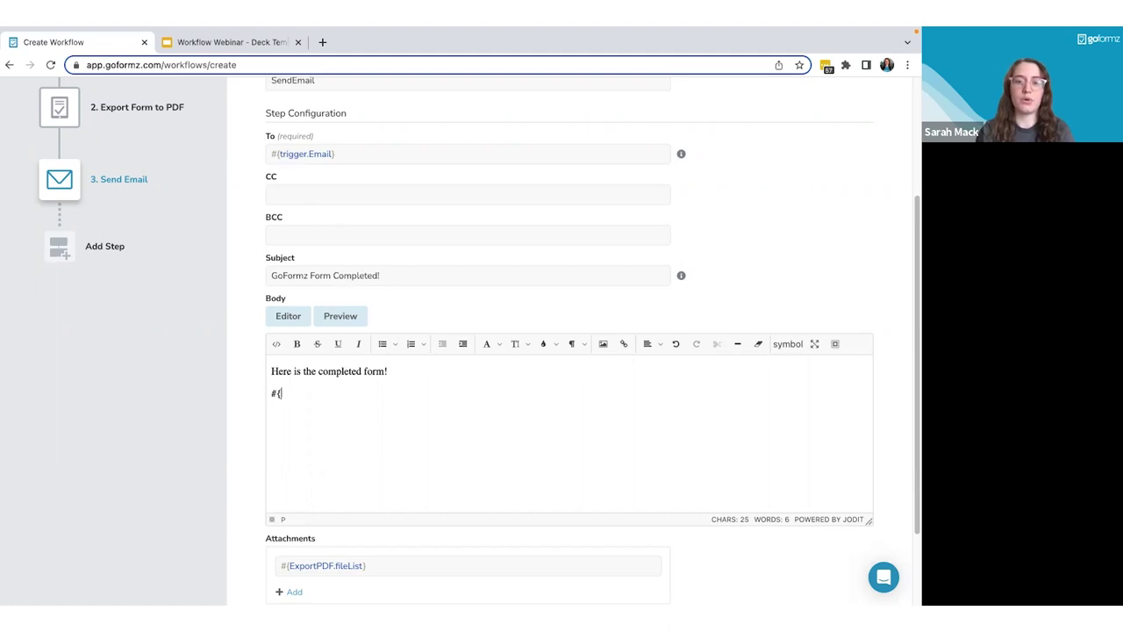
pyautogui.write('trigger.')
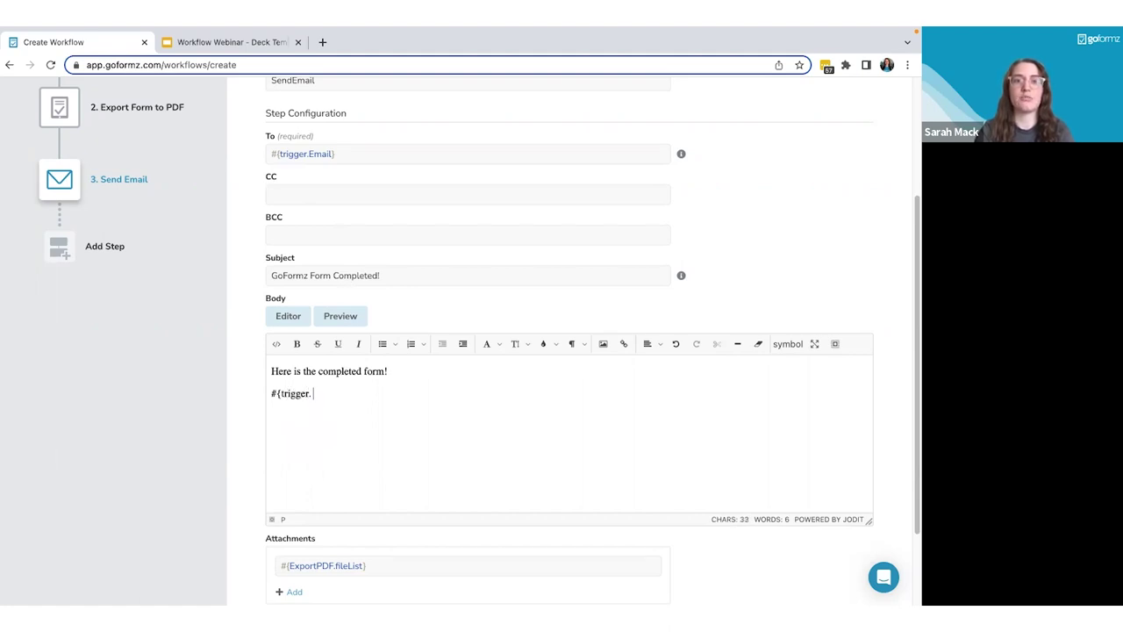
pyautogui.write('Cu')
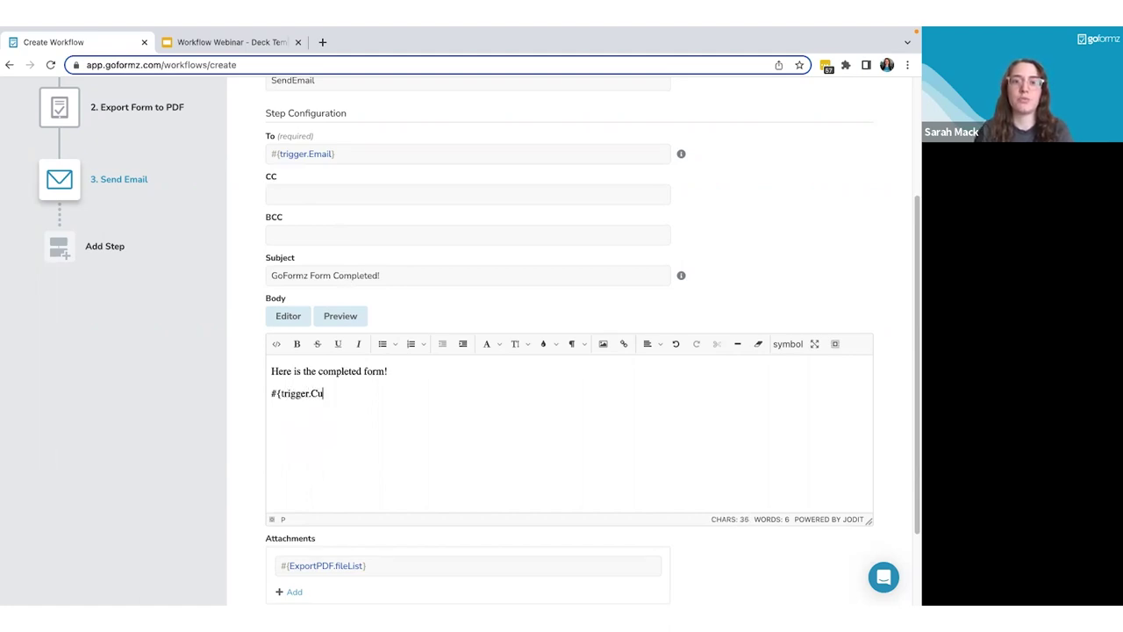
pyautogui.write('stomer}')
pyautogui.press('Return')
pyautogui.write('#{trigger.Sa')
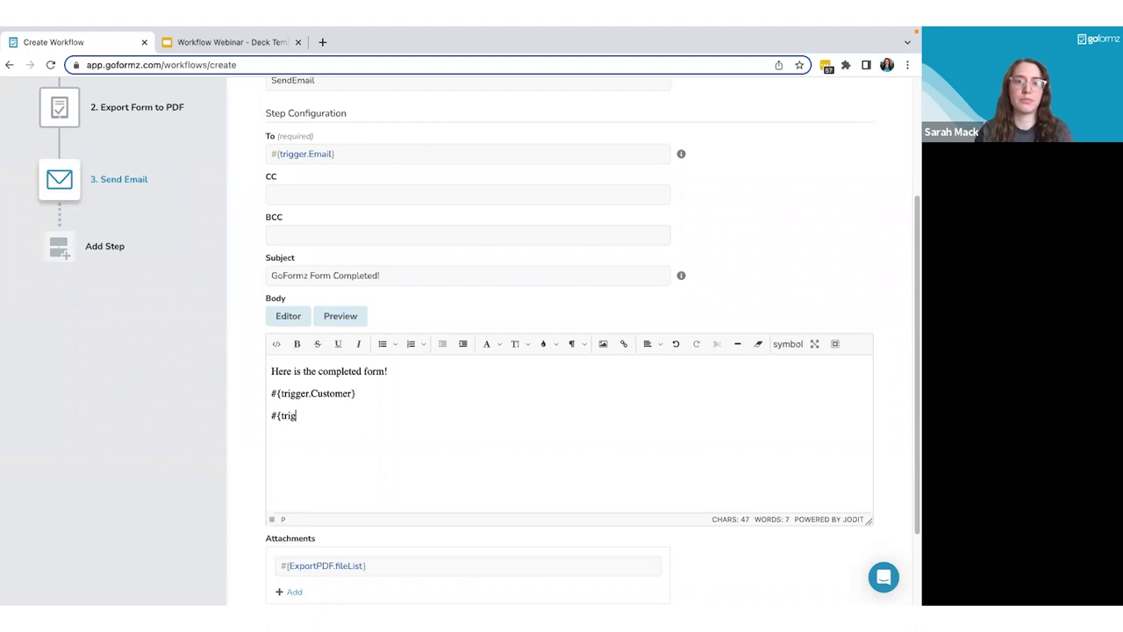
pyautogui.write('les')
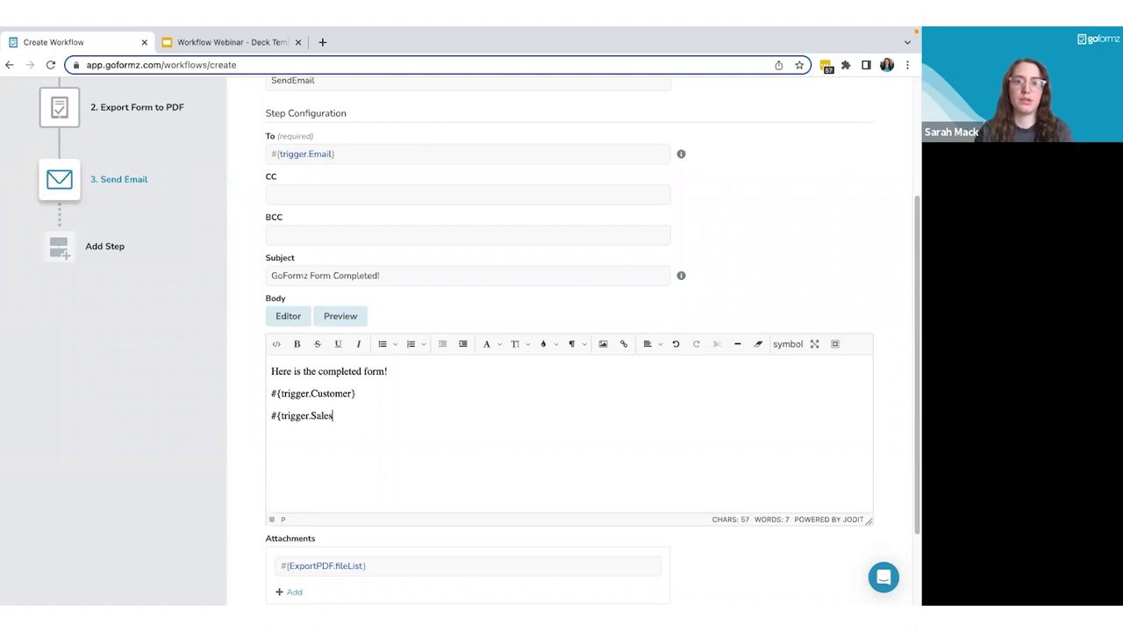
pyautogui.write('Rep}')
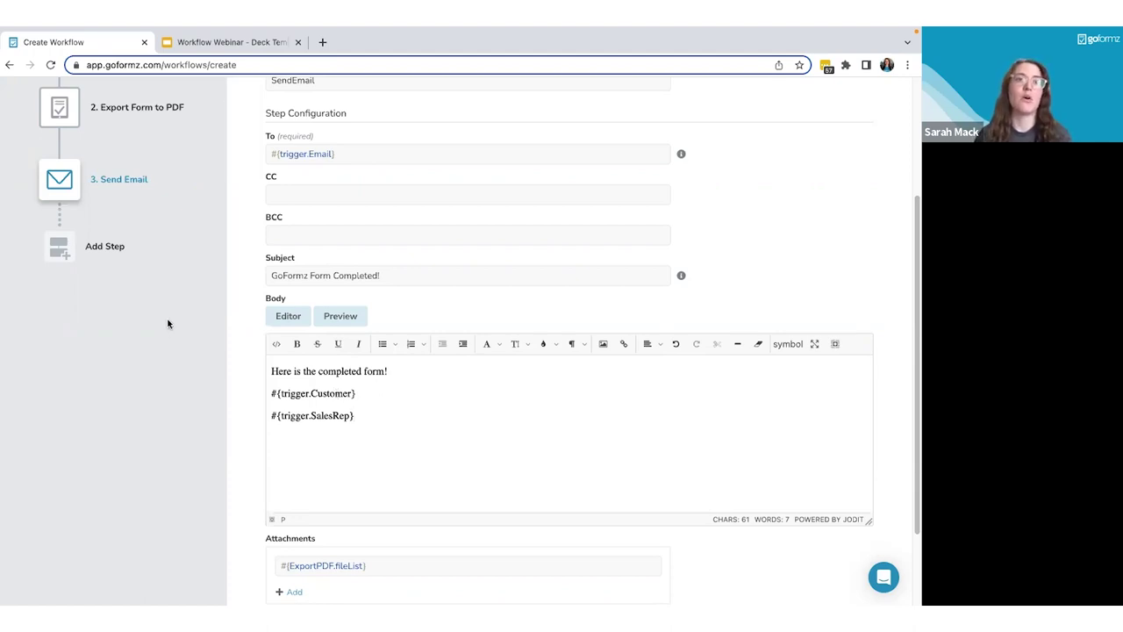
# Expand the Send Email action's advanced settings and add a new step condition.
pyautogui.scroll(1, 168, 321)
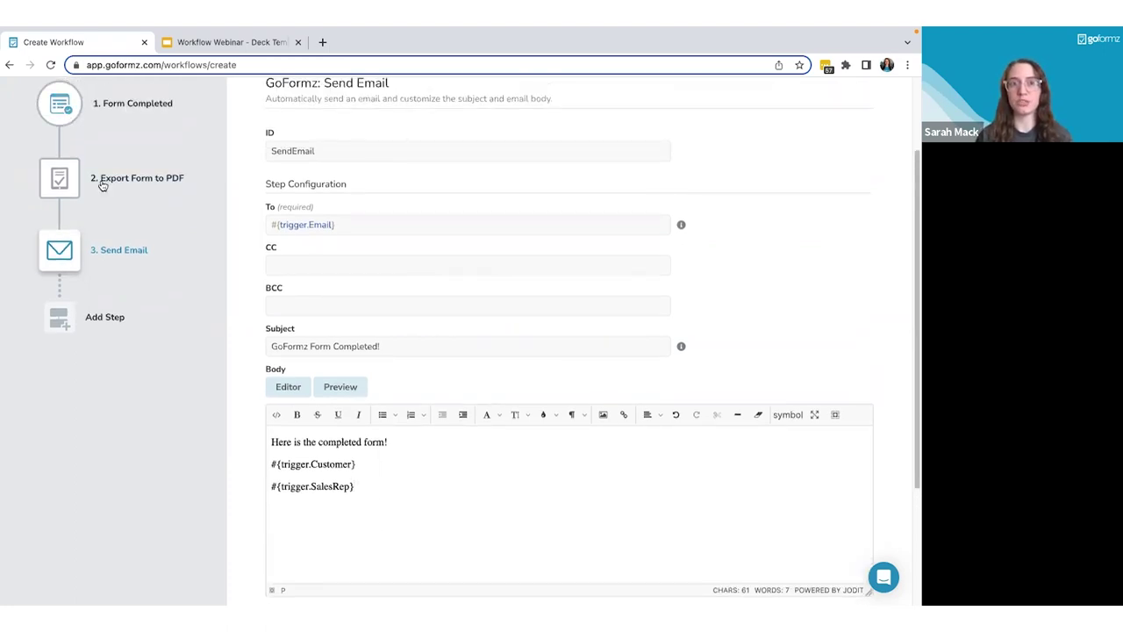
pyautogui.scroll(-2, 433, 453)
pyautogui.scroll(-1, 434, 454)
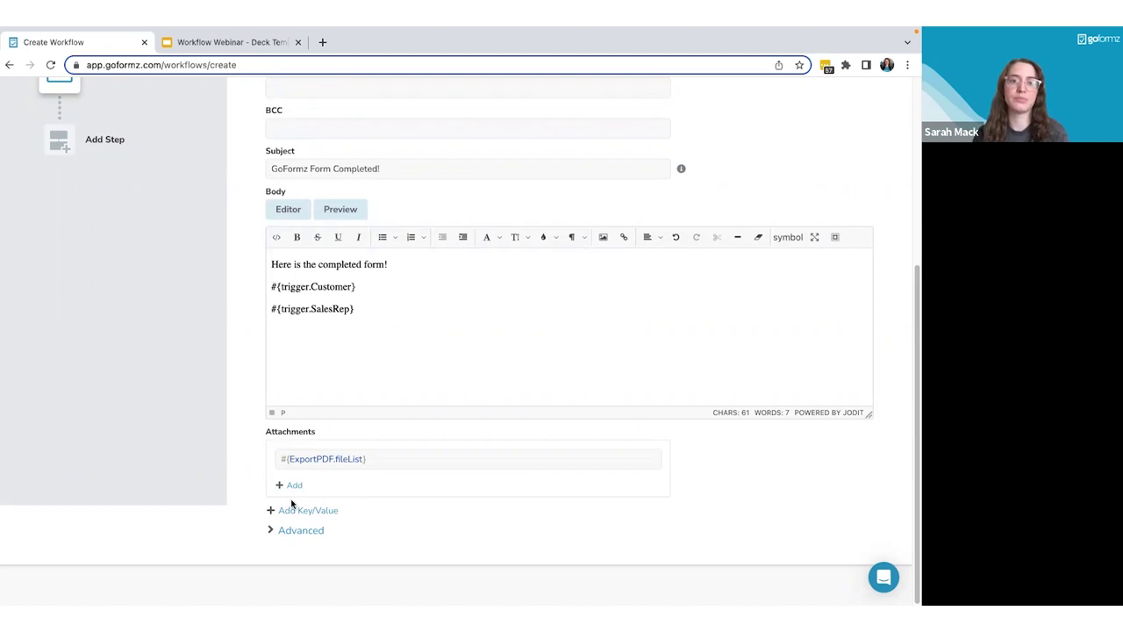
pyautogui.click(274, 532)
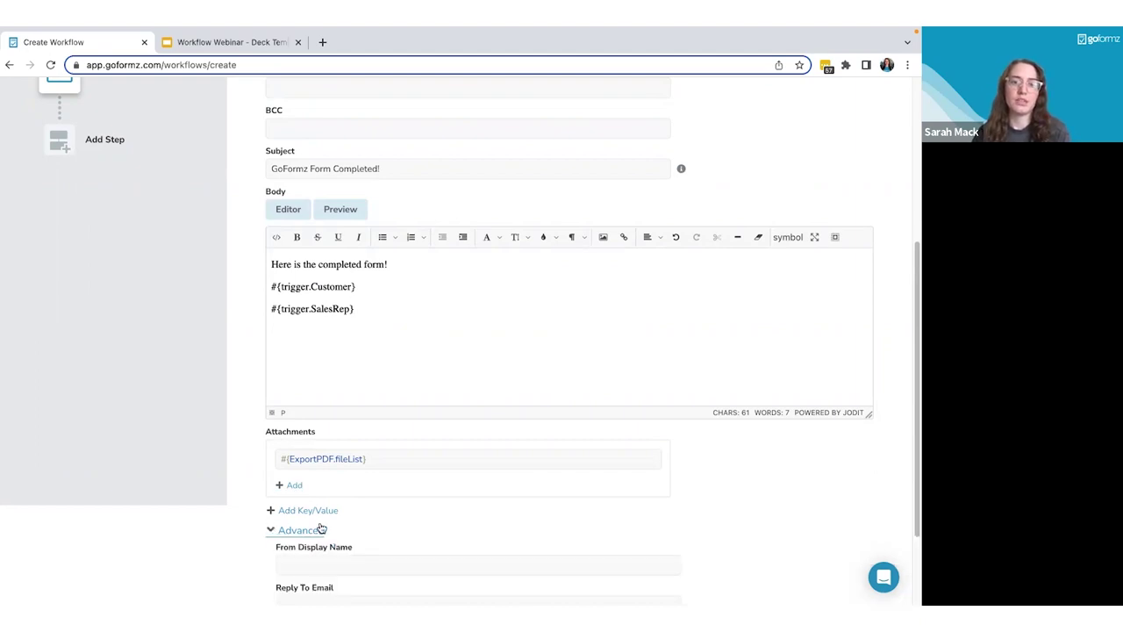
pyautogui.scroll(-2, 321, 528)
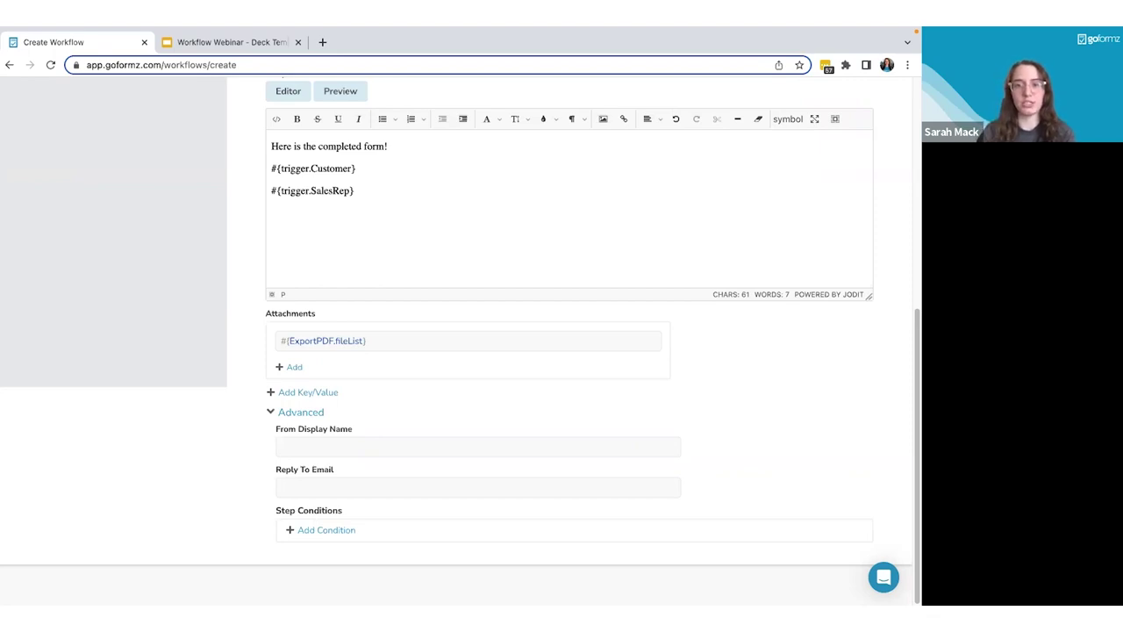
pyautogui.click(326, 530)
pyautogui.scroll(-1, 328, 532)
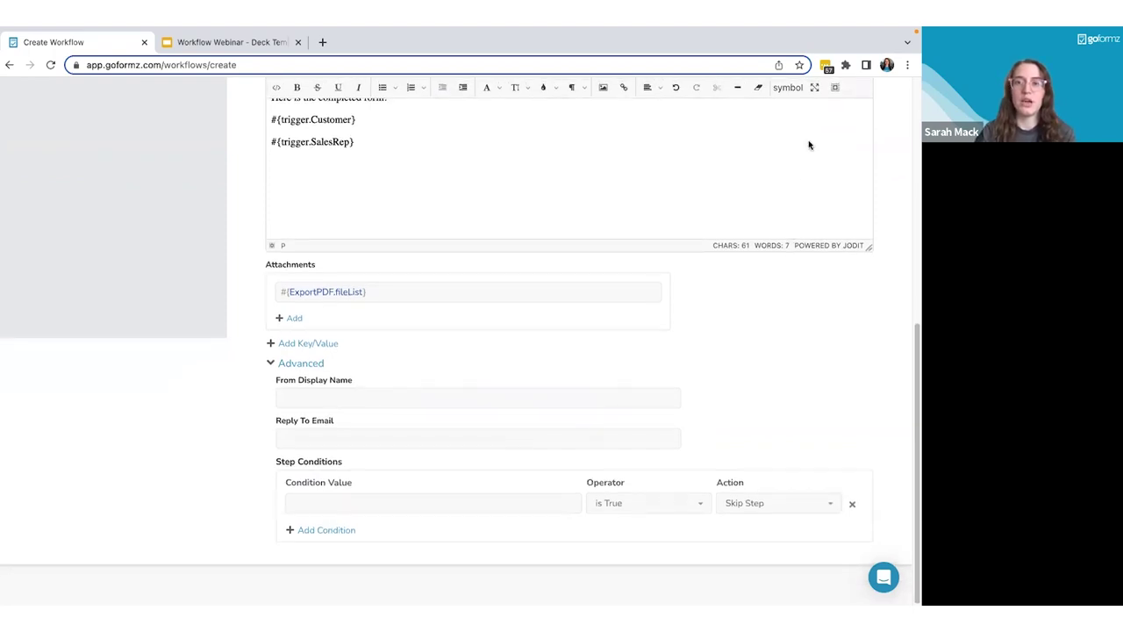
# Configure the step condition with the trigger's Email output as value, operator is Null, and action Terminate Workflow.
pyautogui.click(322, 505)
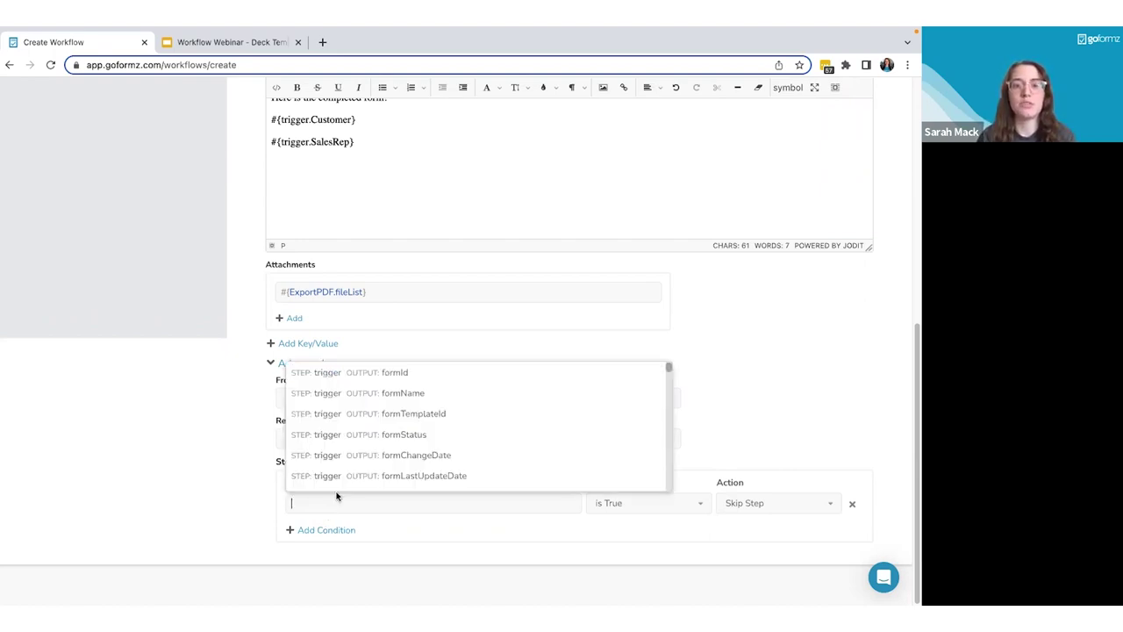
pyautogui.scroll(-6, 356, 486)
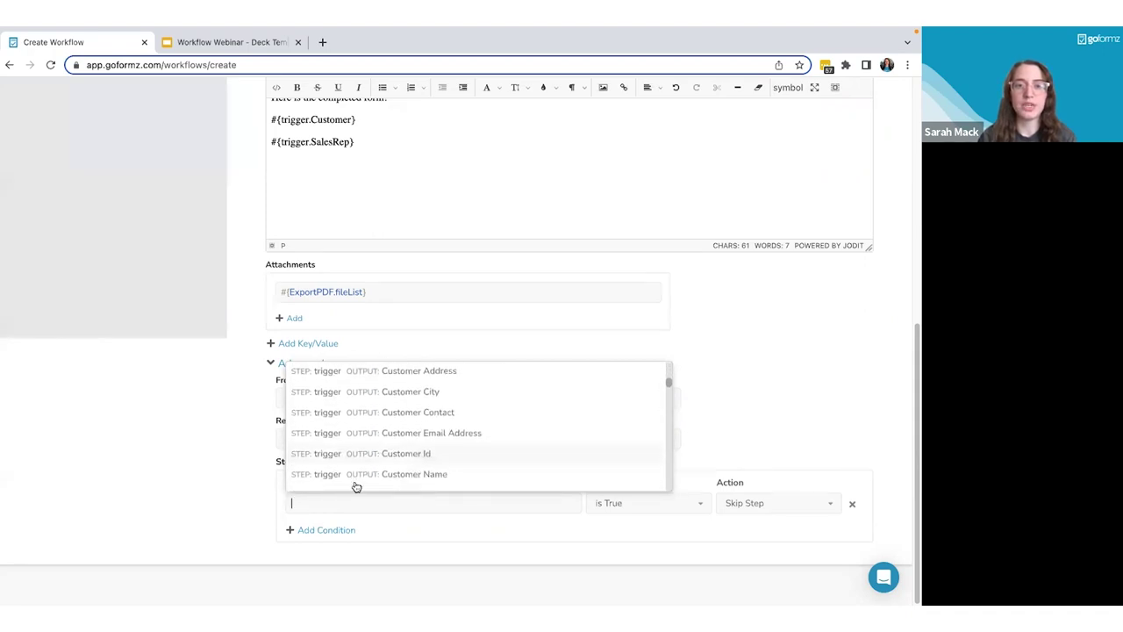
pyautogui.scroll(-5, 356, 486)
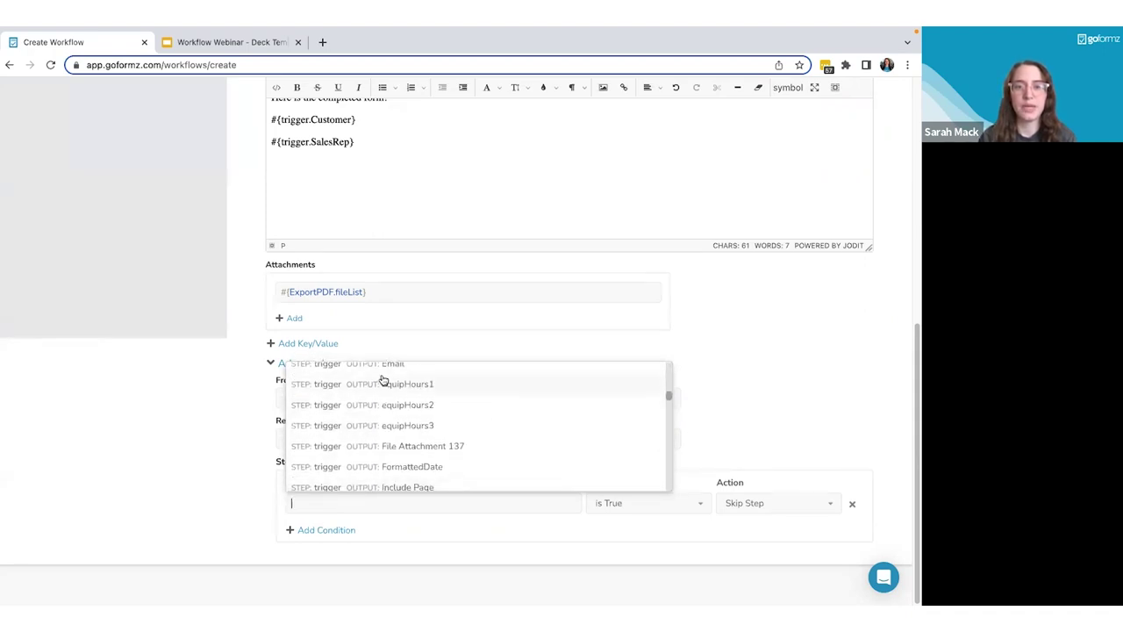
pyautogui.click(383, 369)
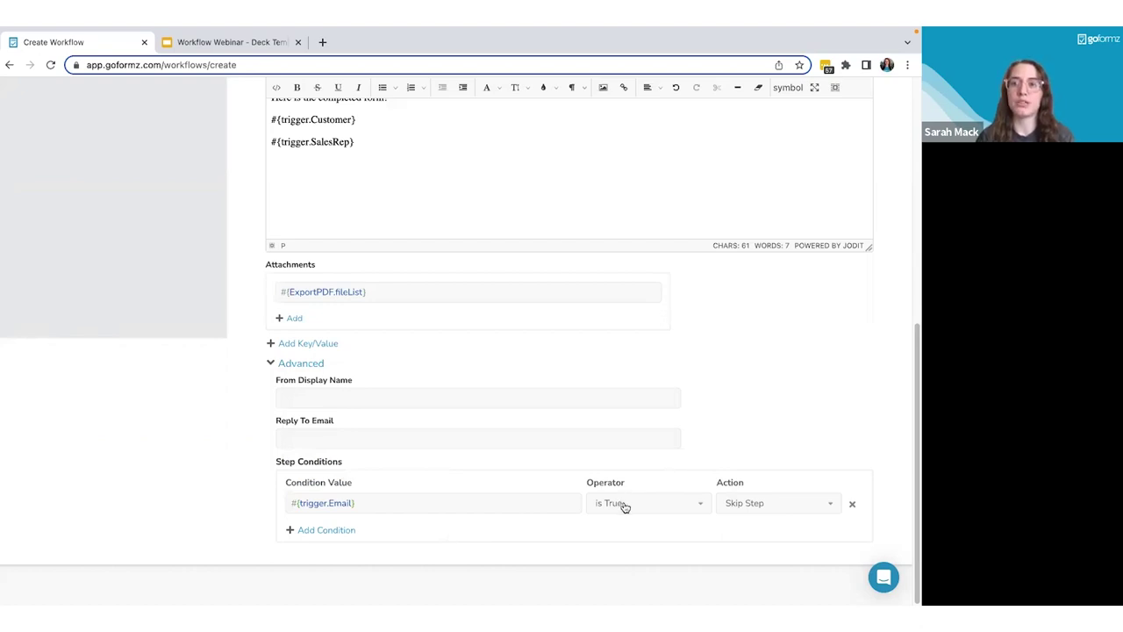
pyautogui.click(661, 507)
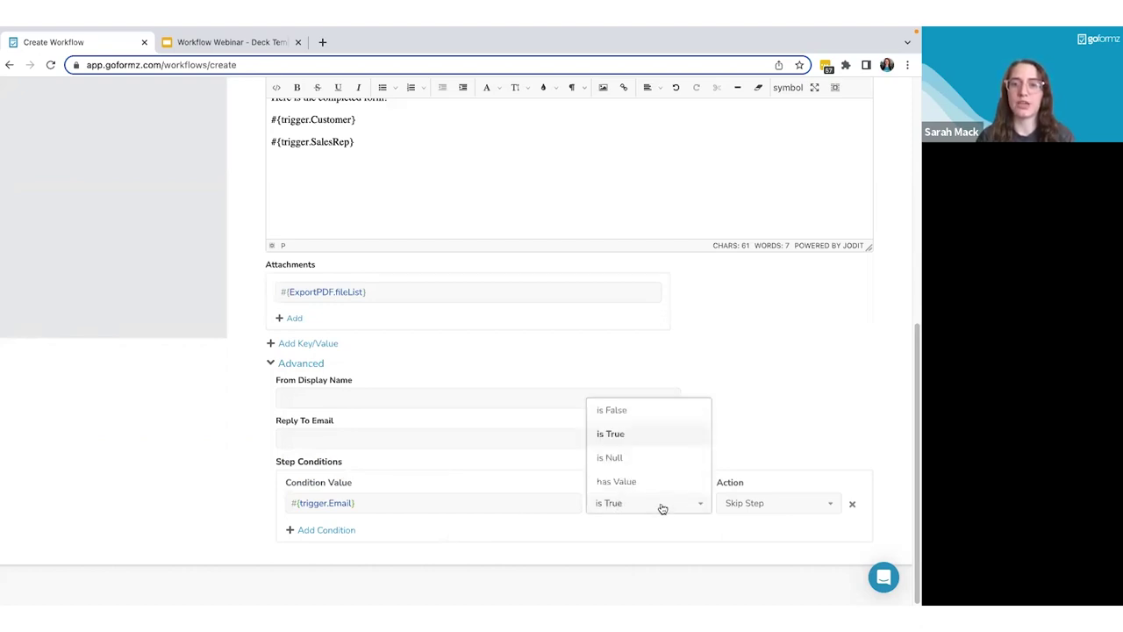
pyautogui.click(635, 460)
pyautogui.click(768, 507)
pyautogui.click(770, 549)
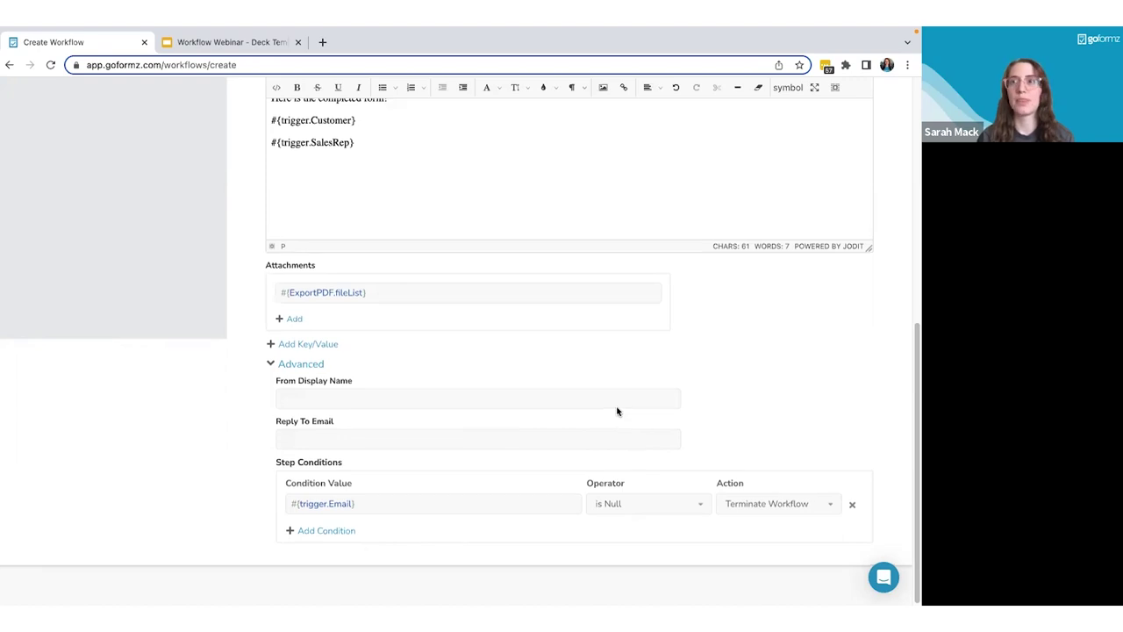
pyautogui.scroll(5, 603, 357)
pyautogui.scroll(5, 602, 357)
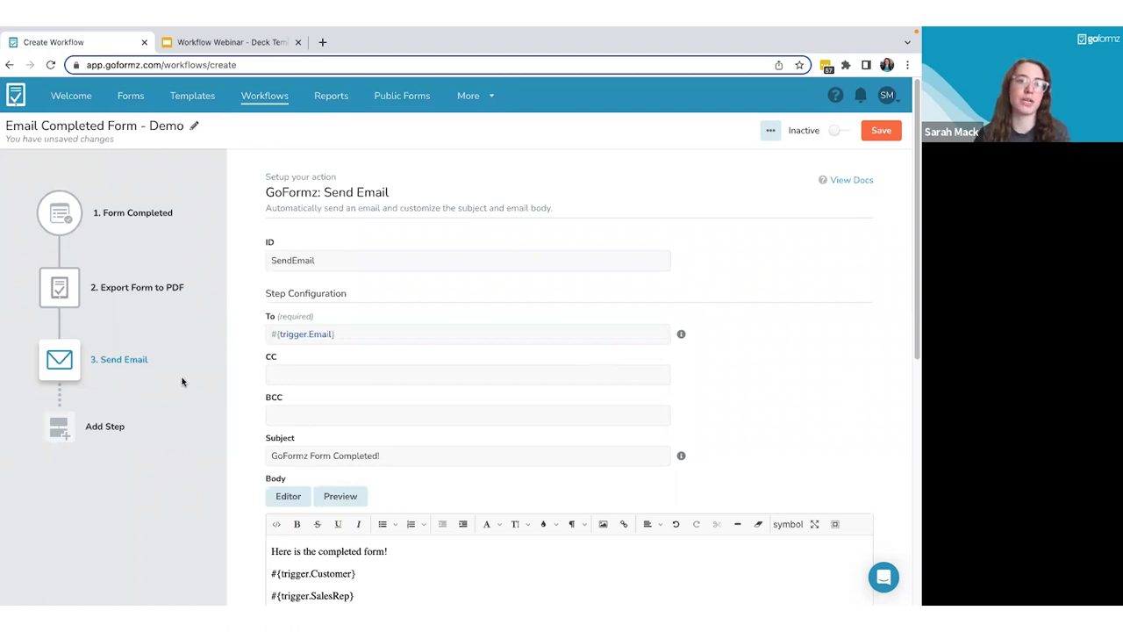
pyautogui.click(61, 431)
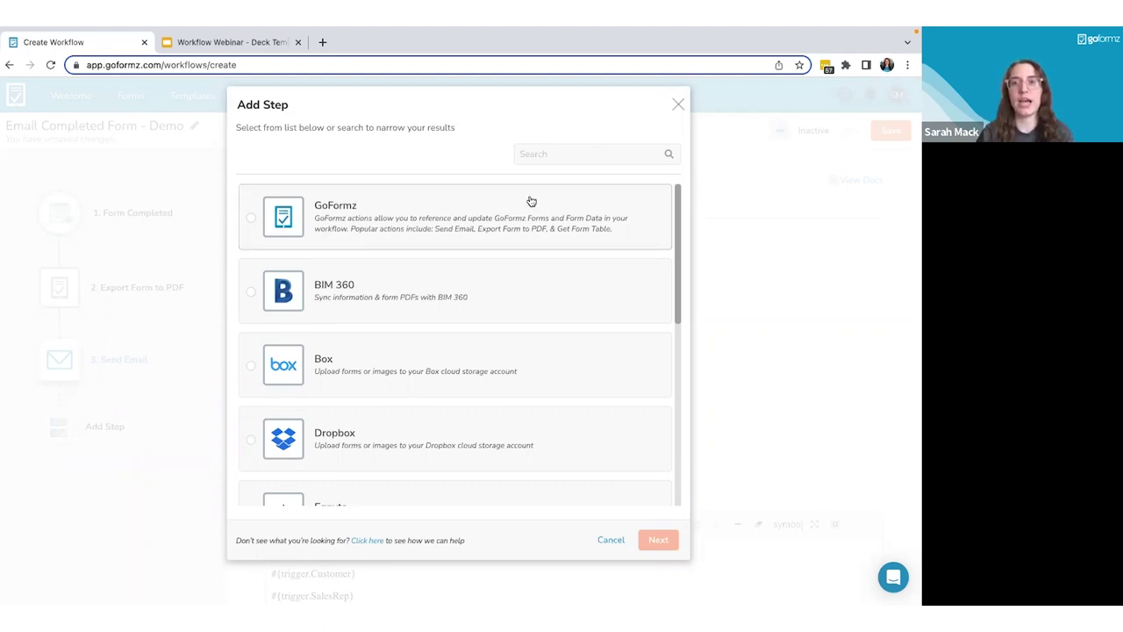
pyautogui.click(678, 107)
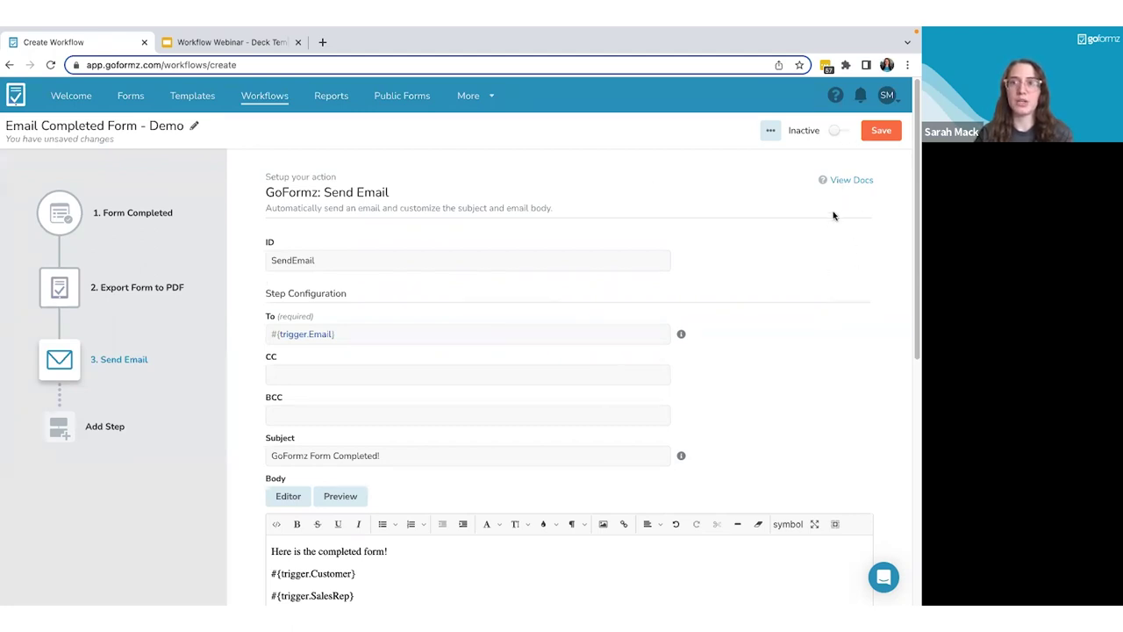
# Activate the Email Completed Form - Demo workflow and save it.
pyautogui.click(838, 131)
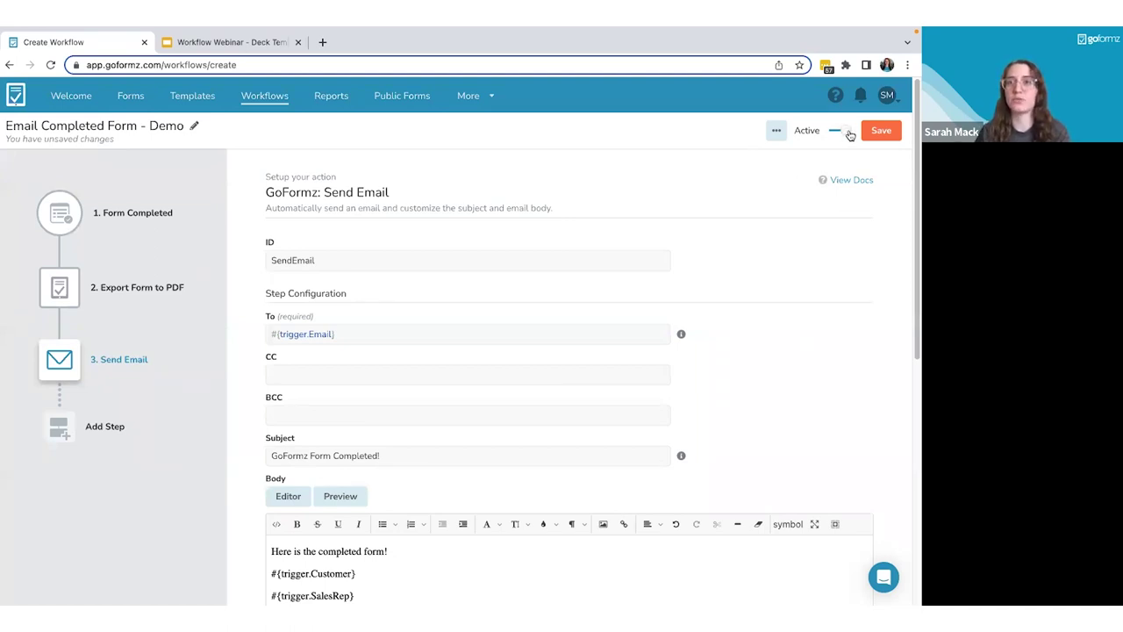
pyautogui.click(880, 132)
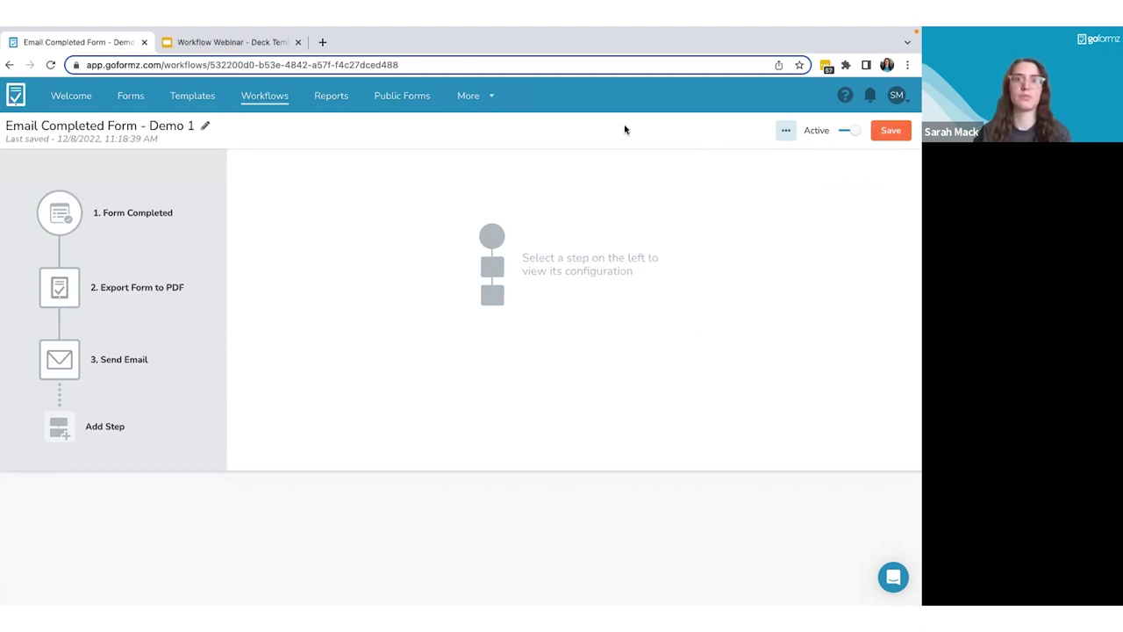
# Start a new custom workflow from scratch instead of using a recipe.
pyautogui.click(279, 99)
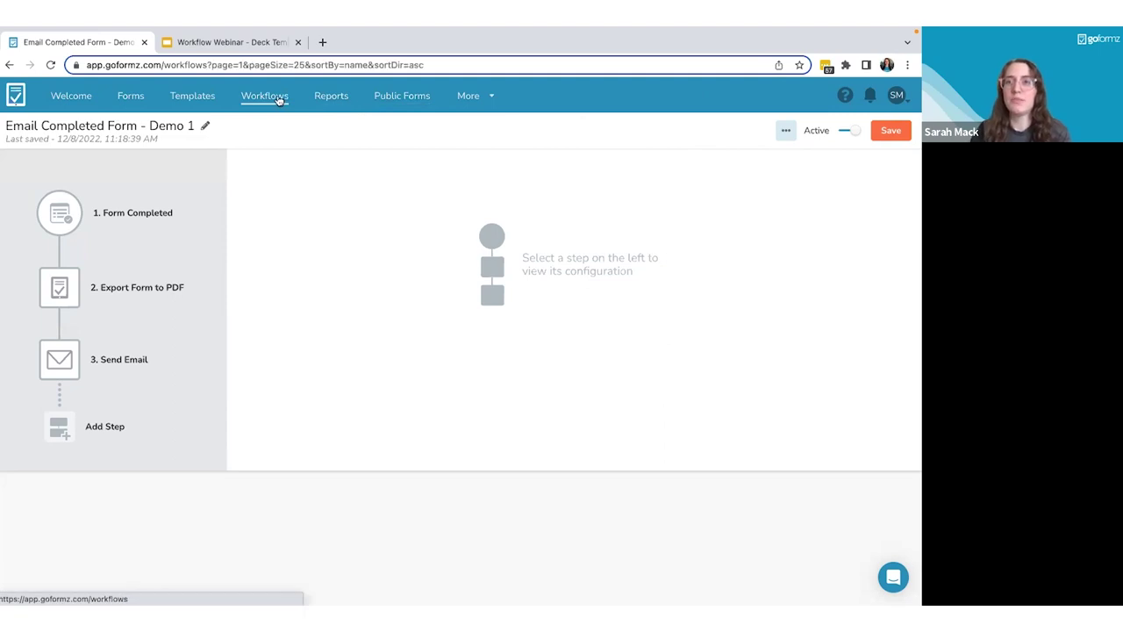
pyautogui.click(882, 132)
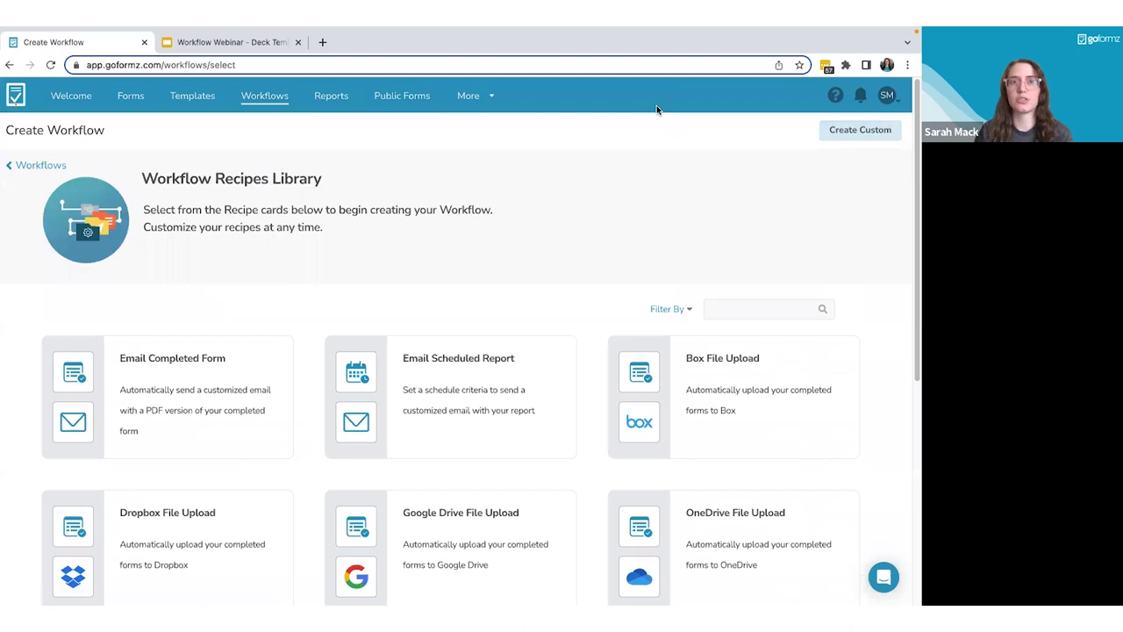
pyautogui.click(852, 133)
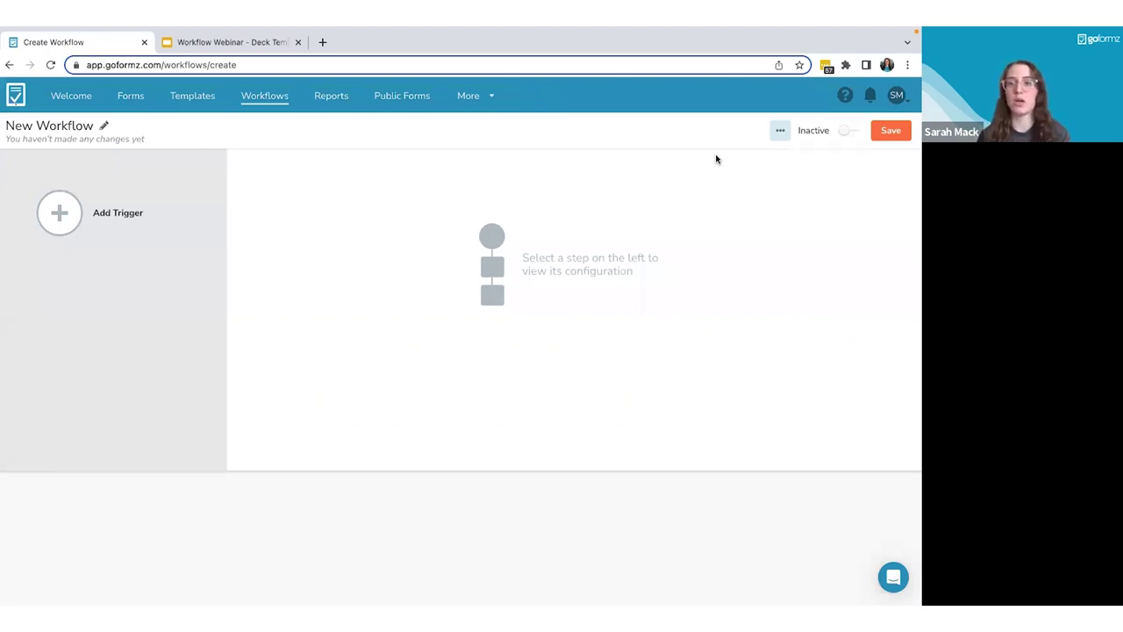
# Review the available trigger types and add the Form Completed trigger to the new workflow.
pyautogui.click(74, 212)
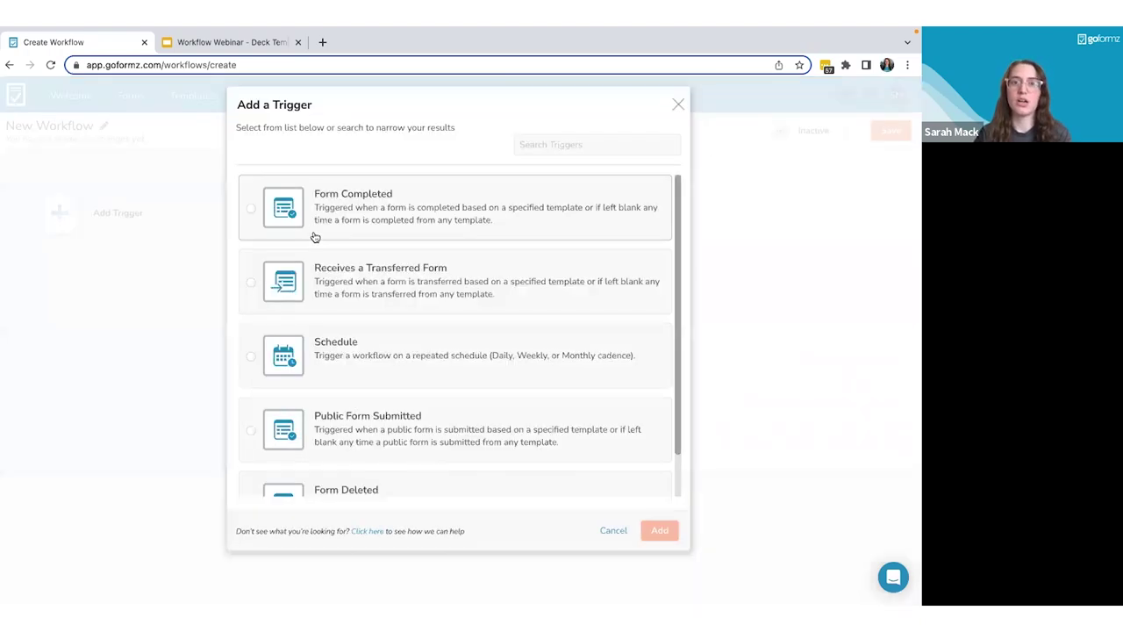
pyautogui.scroll(-1, 473, 233)
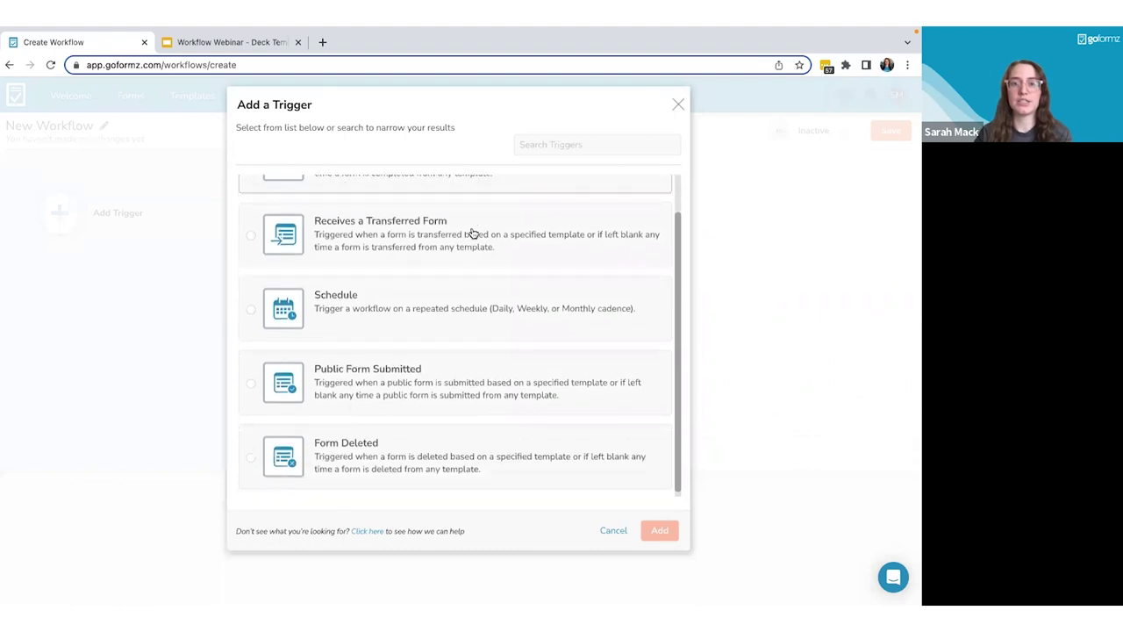
pyautogui.scroll(1, 473, 232)
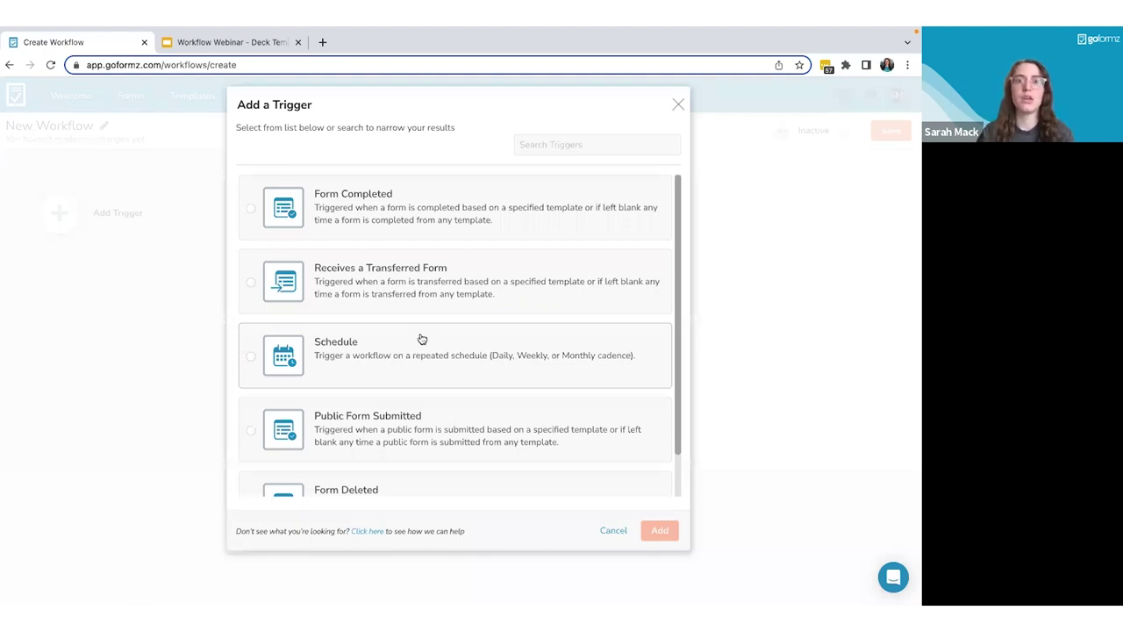
pyautogui.scroll(-1, 419, 380)
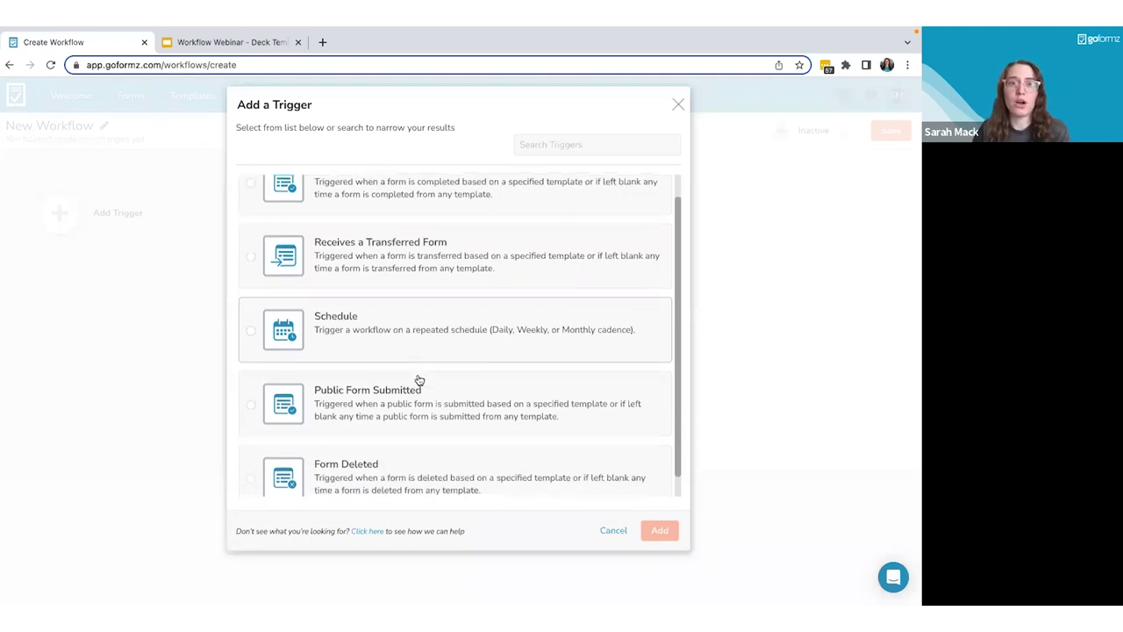
pyautogui.scroll(1, 419, 380)
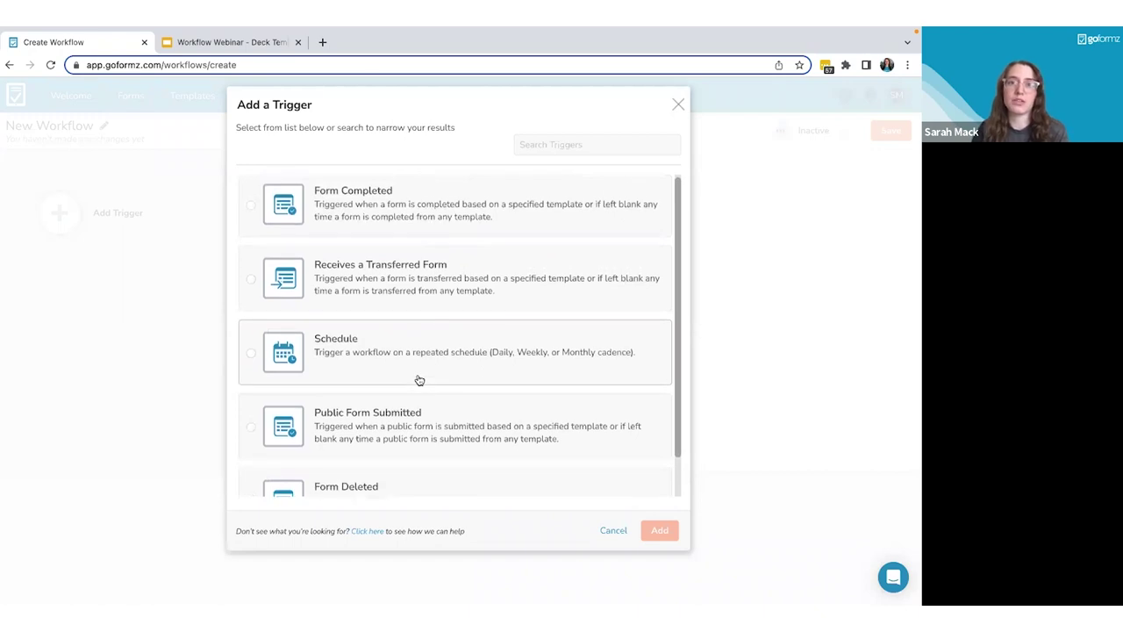
pyautogui.scroll(-1, 419, 380)
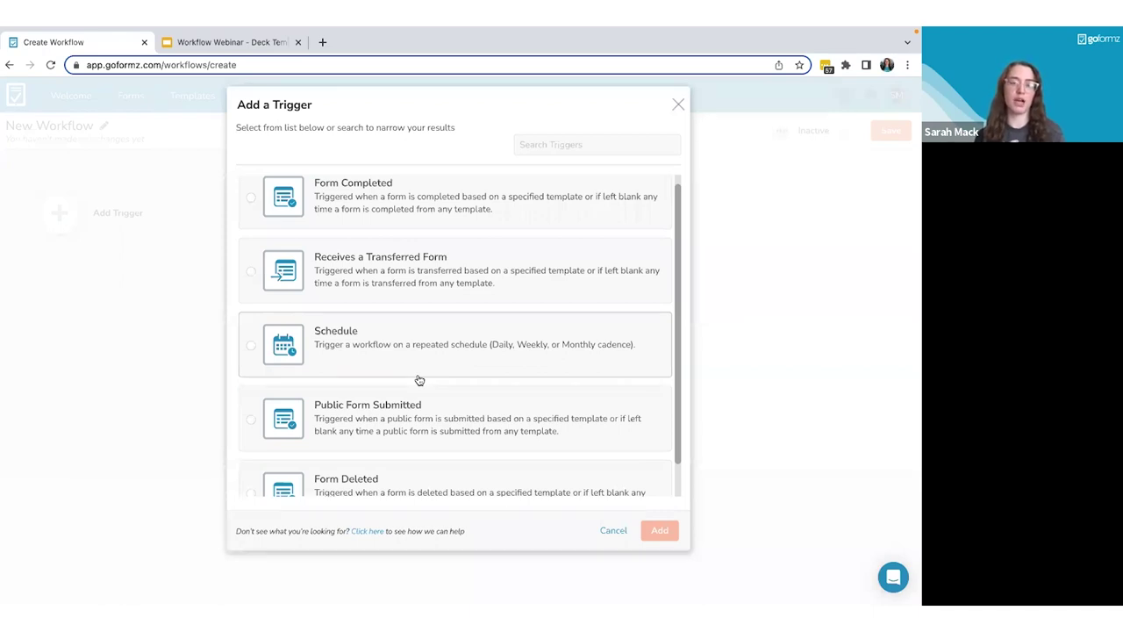
pyautogui.scroll(-1, 394, 429)
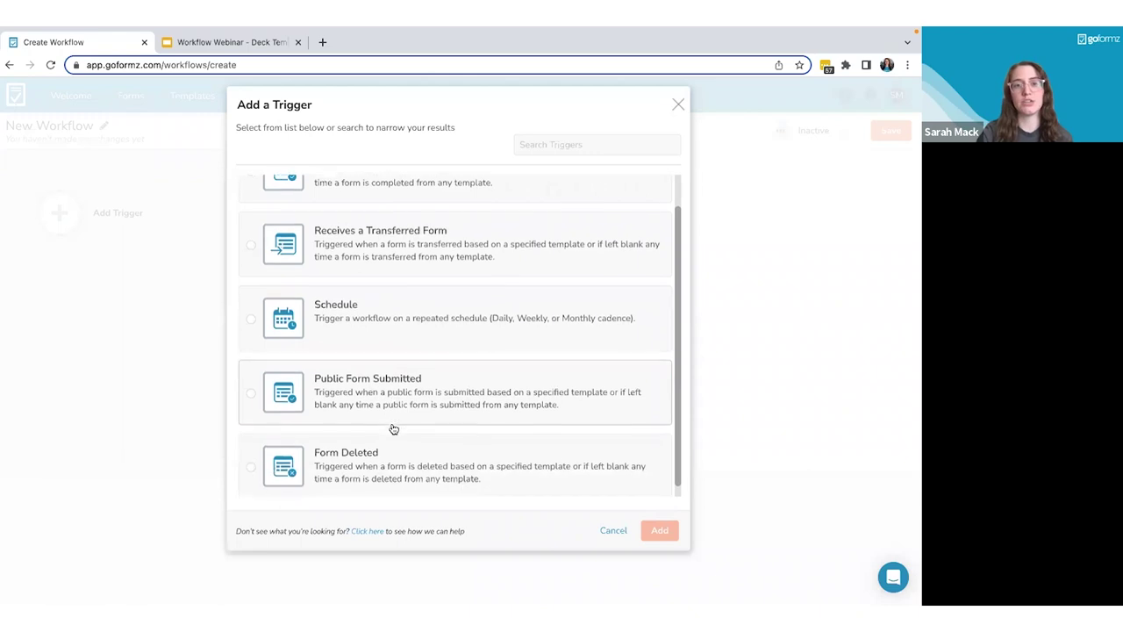
pyautogui.scroll(-1, 394, 429)
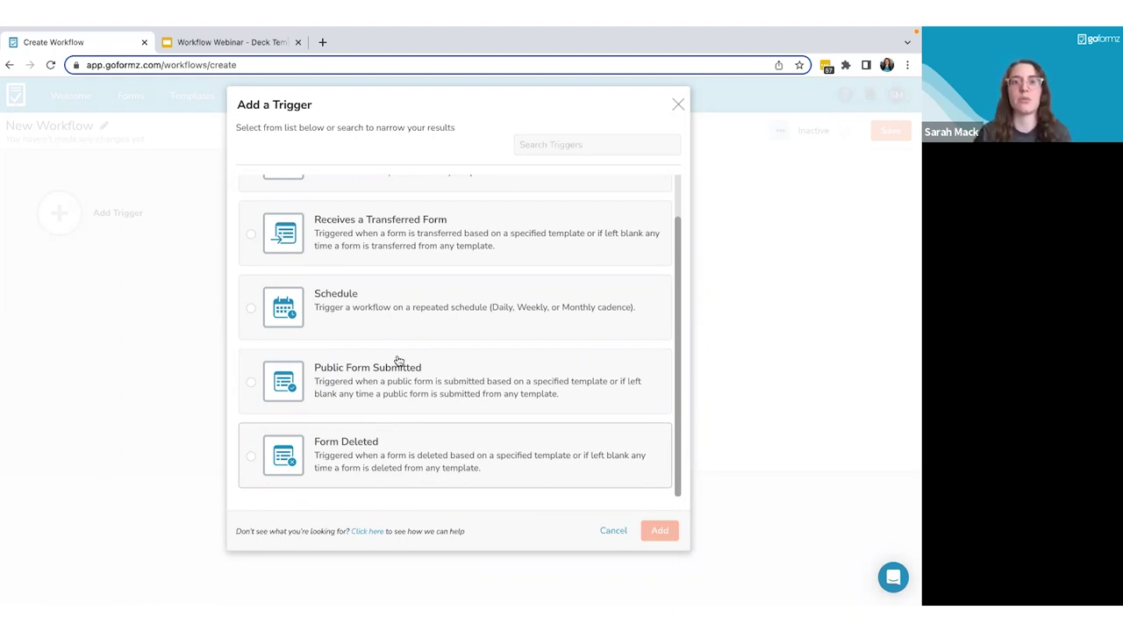
pyautogui.scroll(1, 396, 359)
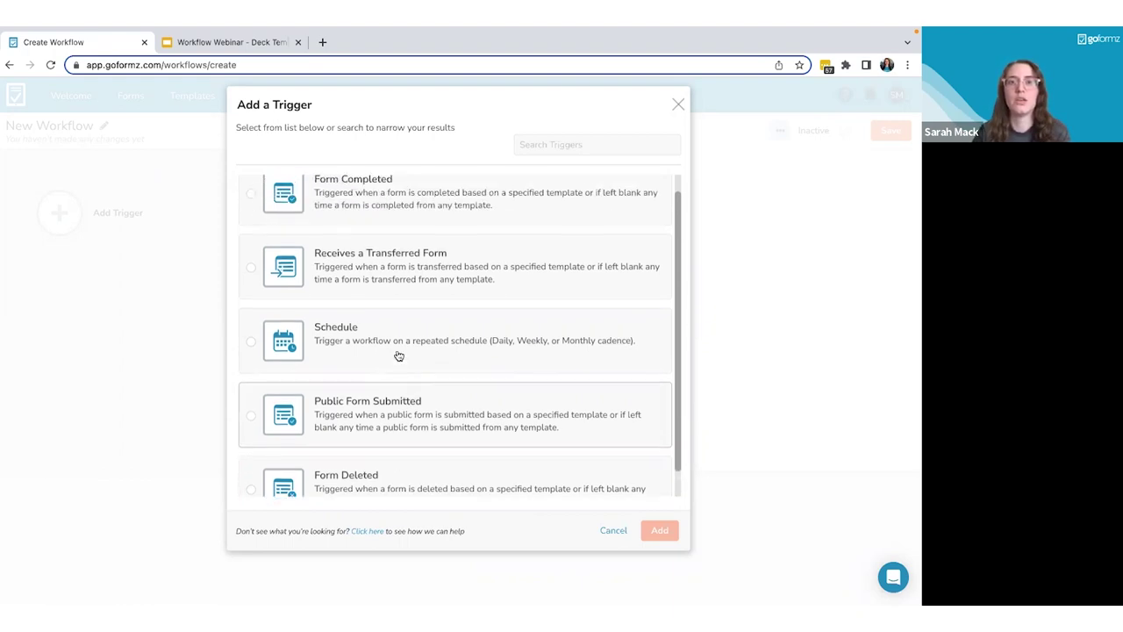
pyautogui.click(416, 212)
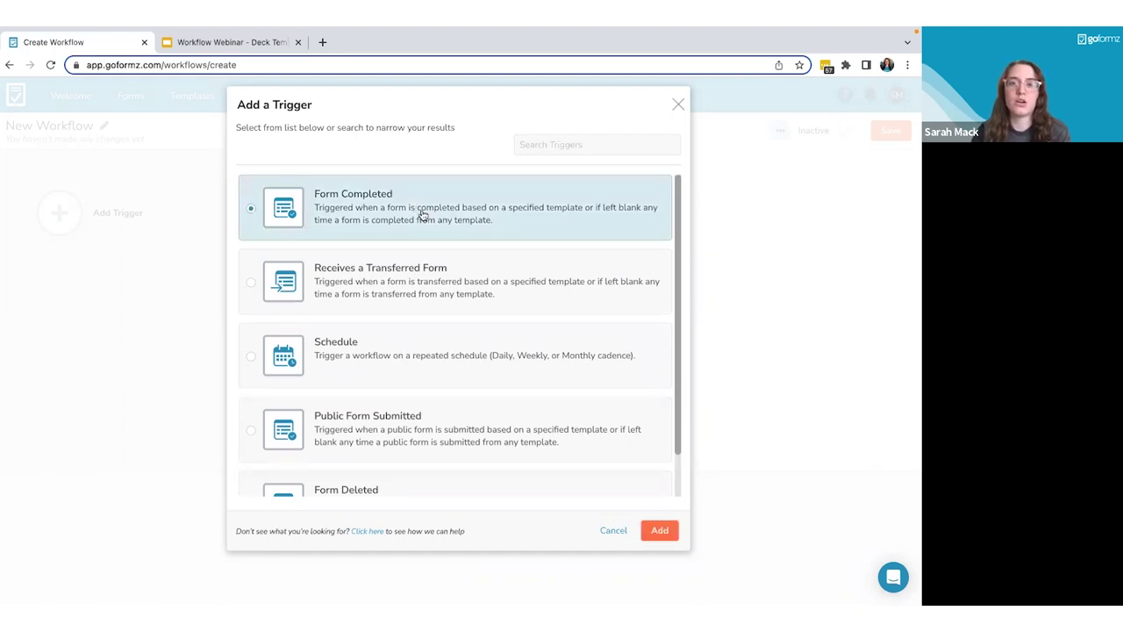
pyautogui.click(659, 532)
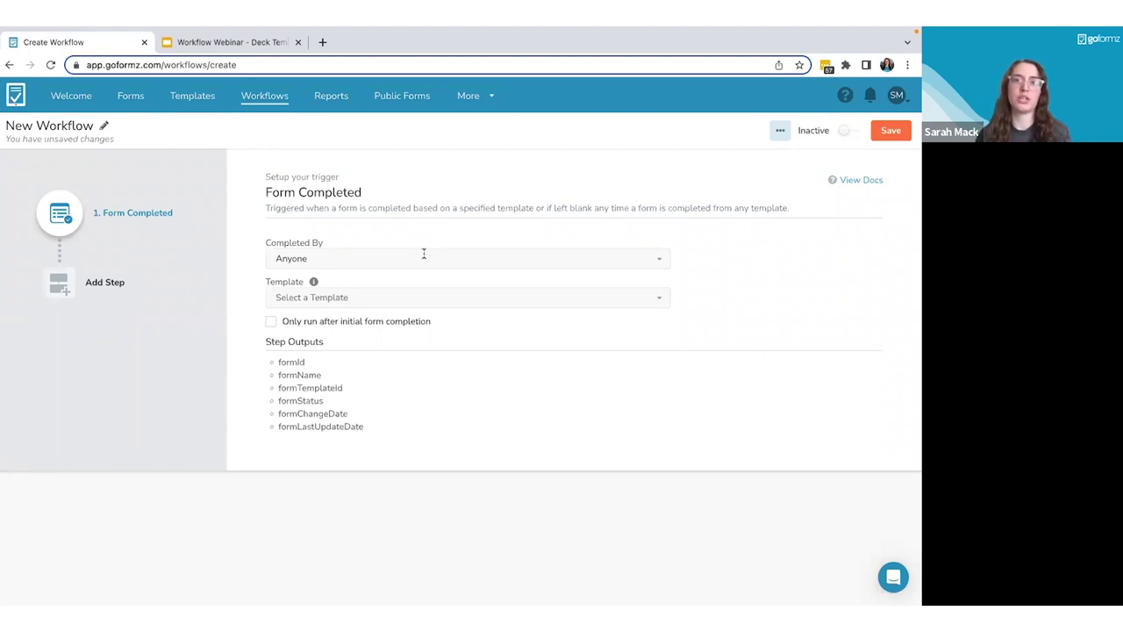
# Set the trigger's template to 1. Demo Work Order and restrict it to run only after initial form completion.
pyautogui.click(374, 300)
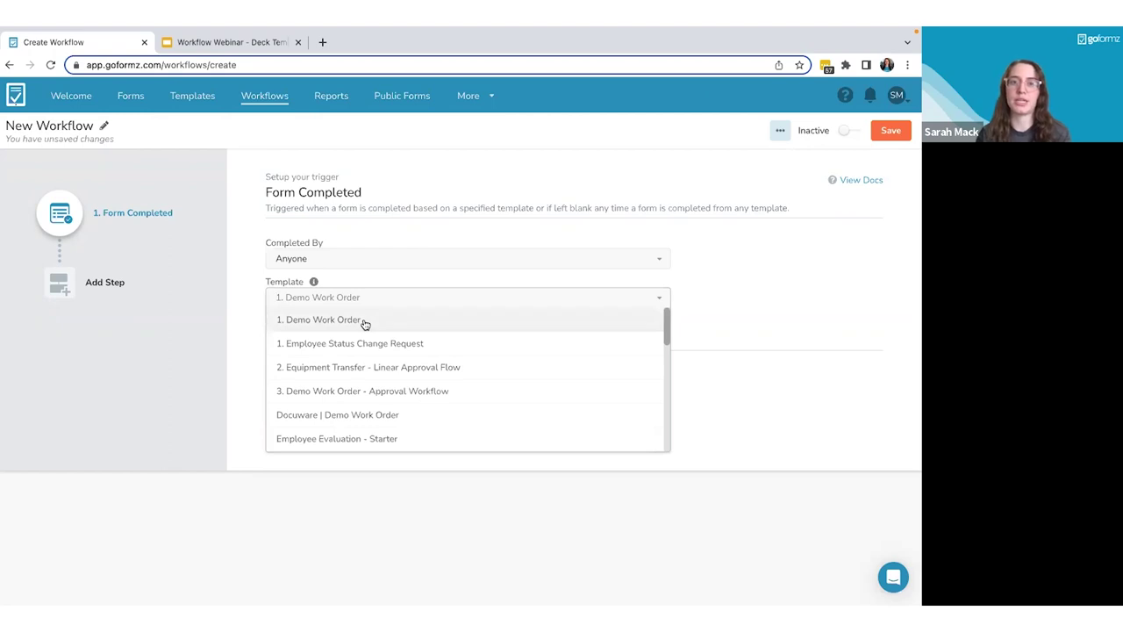
pyautogui.click(365, 321)
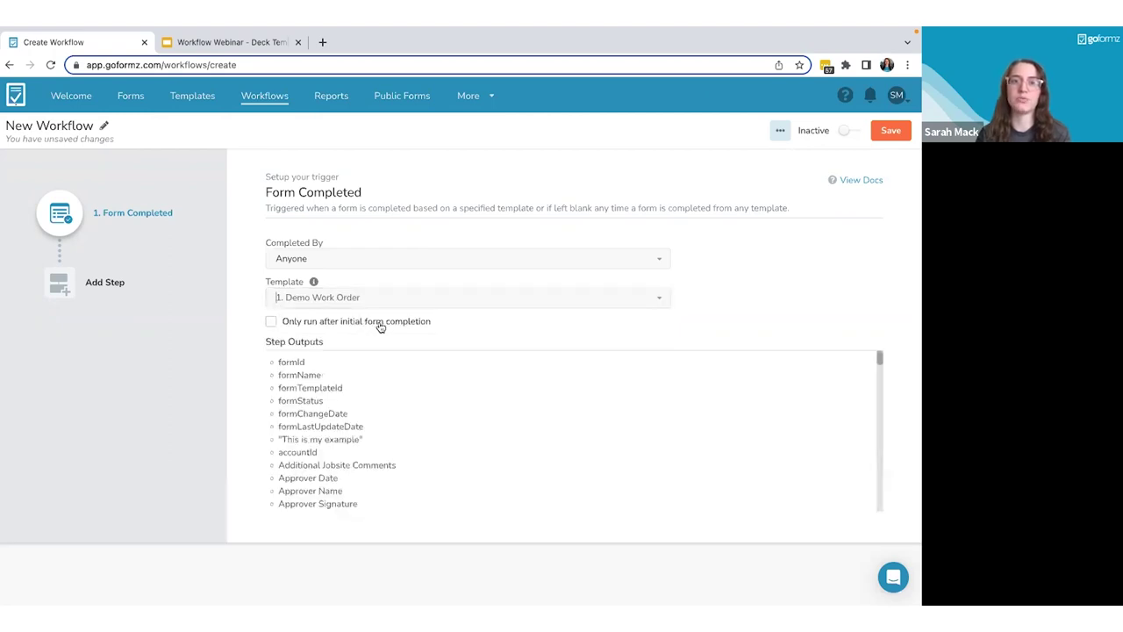
pyautogui.click(382, 323)
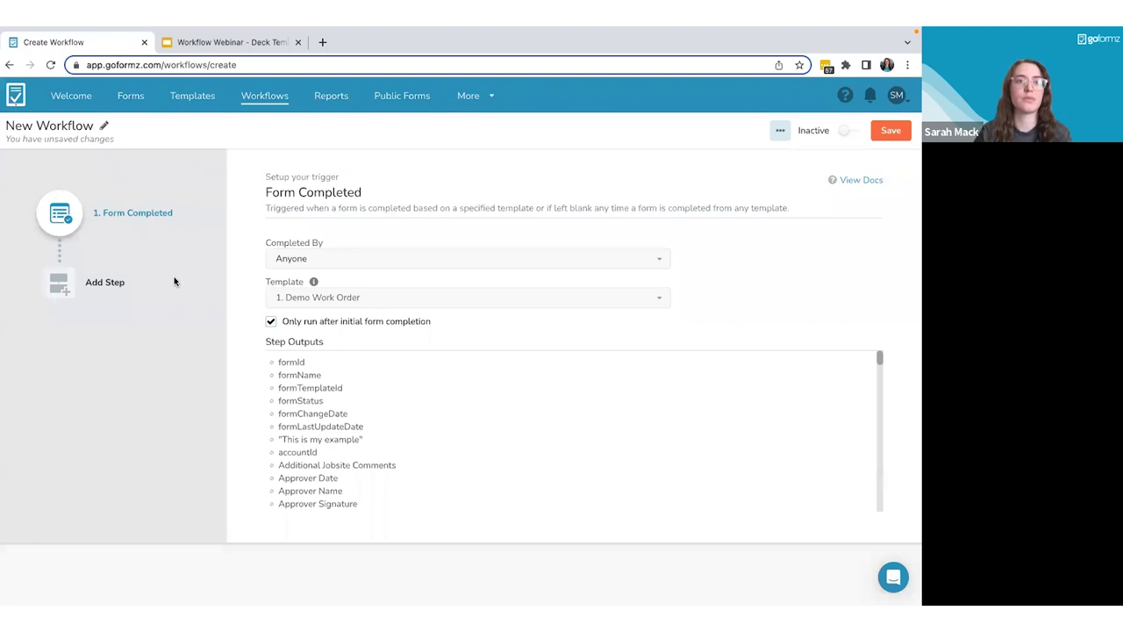
# Rename the new workflow as Form to Form Workflow.
pyautogui.click(103, 125)
pyautogui.hotkey('ctrl', 'a')
pyautogui.press('BackSpace')
pyautogui.write('Form to Form Wo')
pyautogui.press('BackSpace')
pyautogui.press('BackSpace')
pyautogui.write('orm Workflow')
pyautogui.click(34, 156)
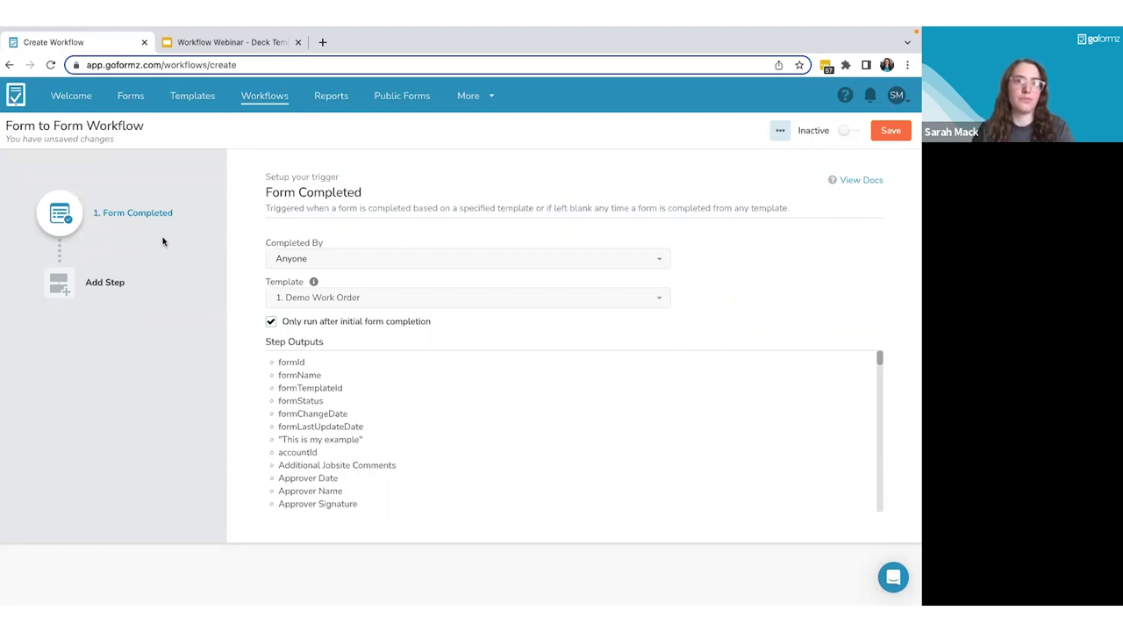
# Add a GoFormz Create Form action as the workflow's second step.
pyautogui.click(59, 284)
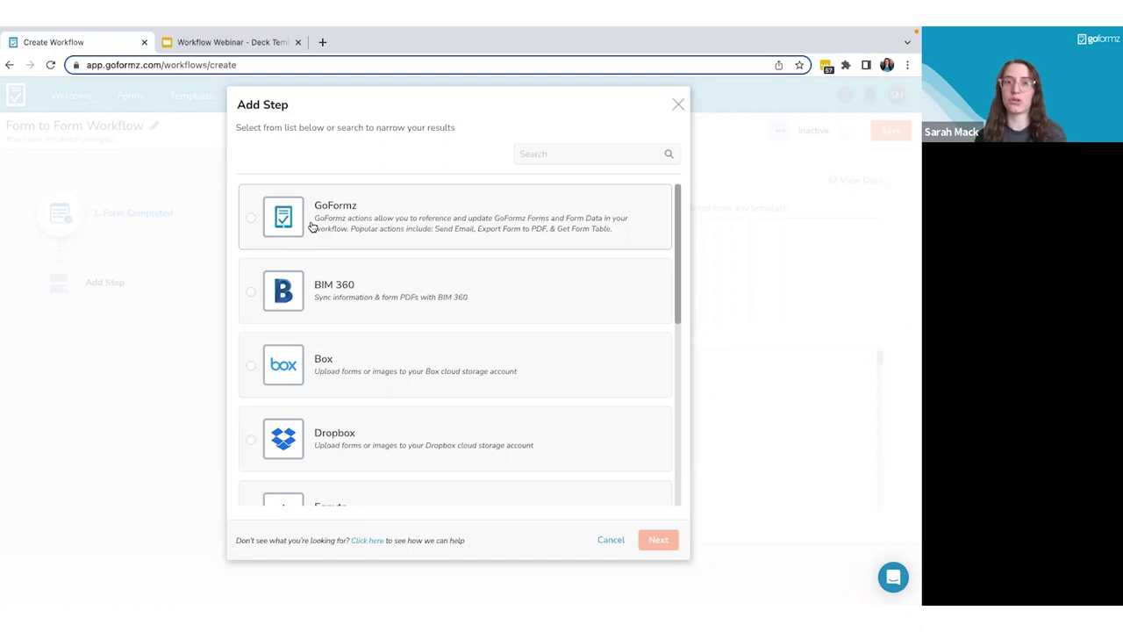
pyautogui.scroll(-5, 318, 286)
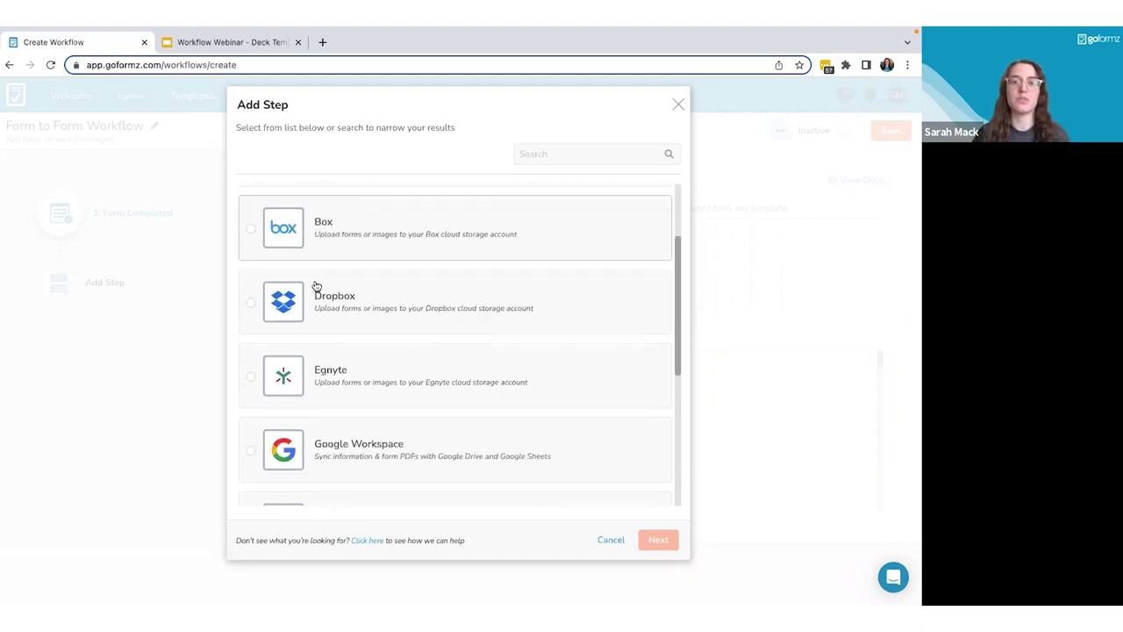
pyautogui.scroll(1, 316, 286)
pyautogui.scroll(4, 315, 287)
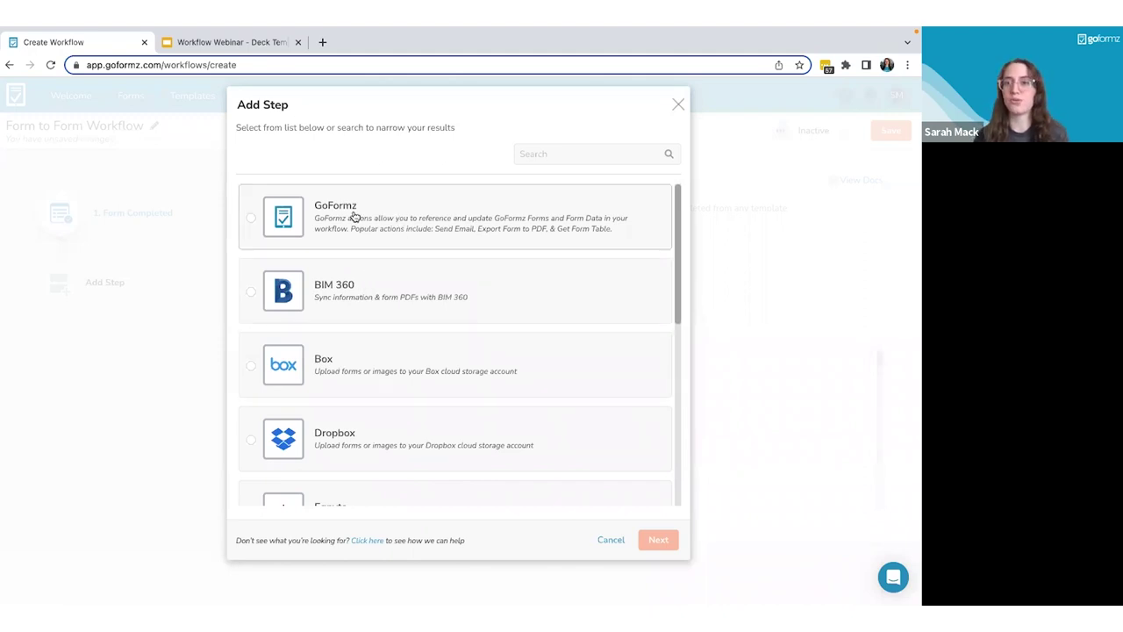
pyautogui.click(353, 218)
pyautogui.click(658, 537)
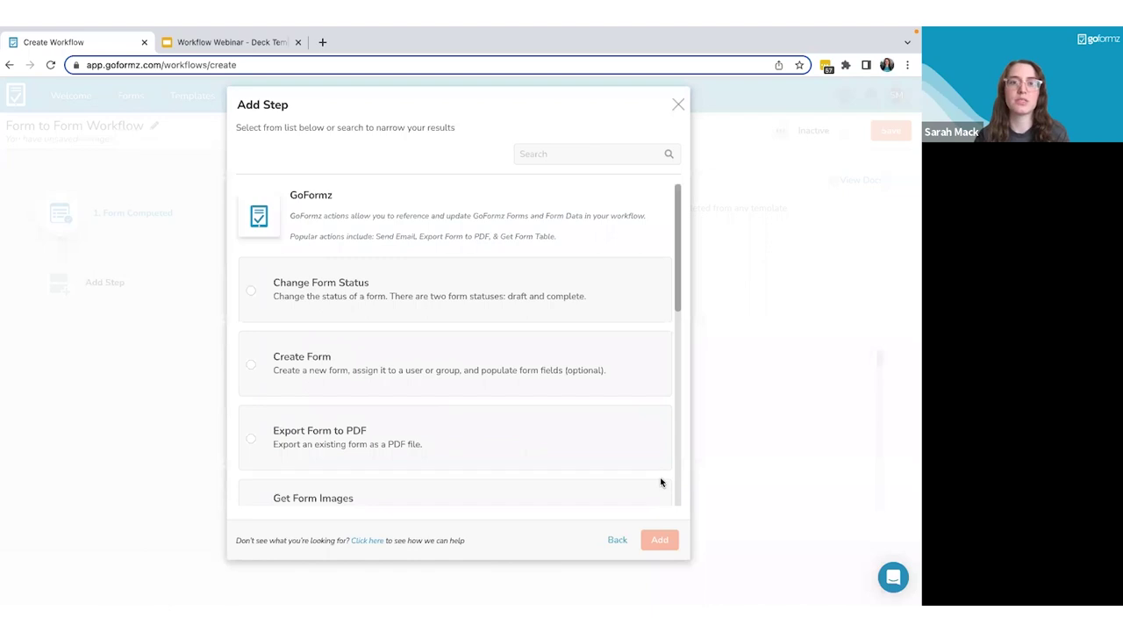
pyautogui.click(602, 386)
pyautogui.click(663, 540)
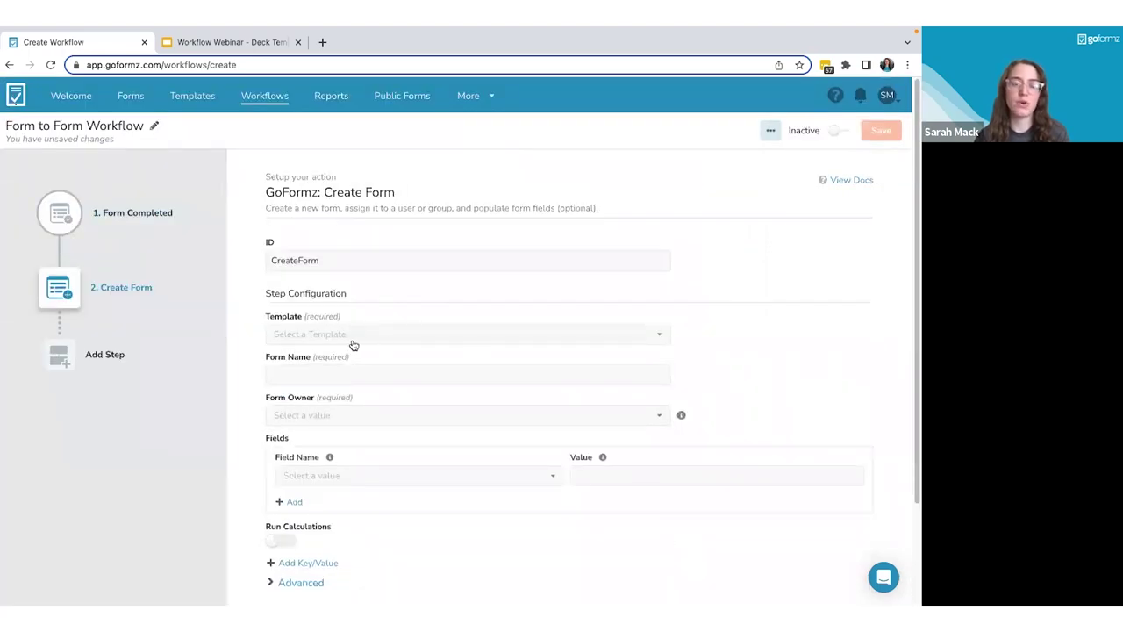
# Search the templates for "Follow up" and set the Create Form action's template to Follow Up Form.
pyautogui.scroll(-1, 352, 348)
pyautogui.scroll(-1, 352, 346)
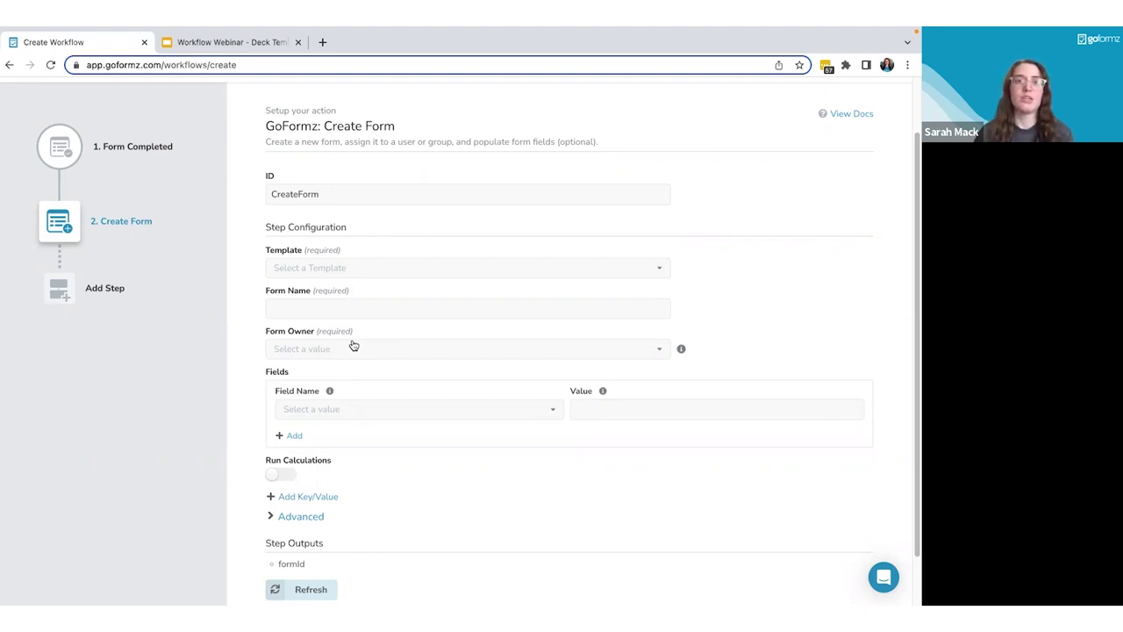
pyautogui.scroll(-1, 322, 297)
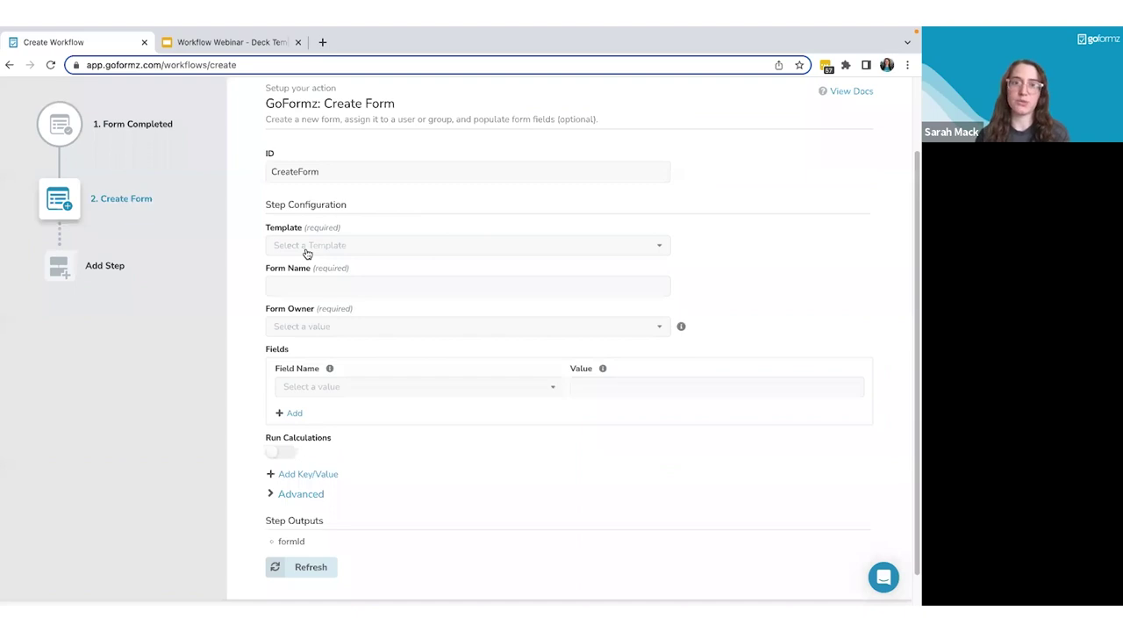
pyautogui.click(306, 249)
pyautogui.click(303, 293)
pyautogui.write('Follow up')
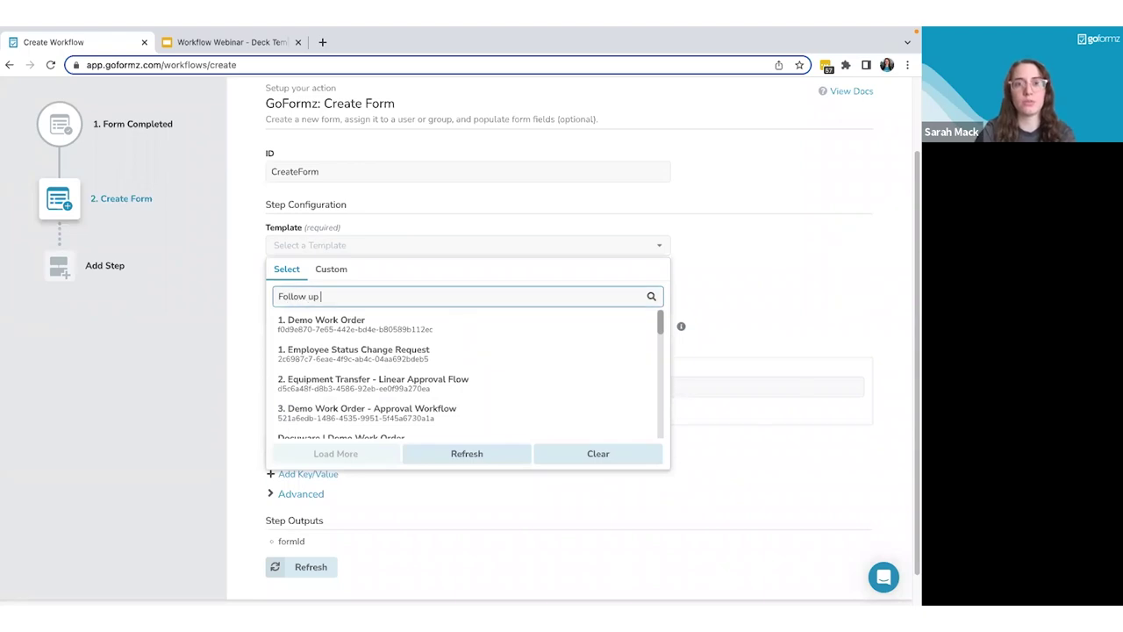
pyautogui.click(310, 322)
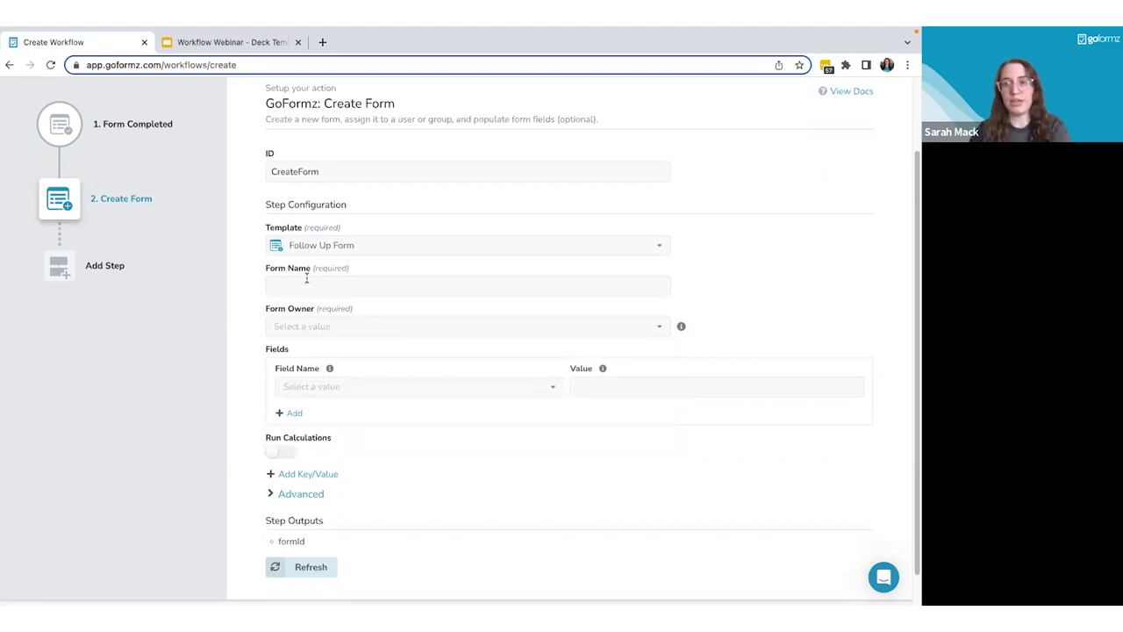
# Set the new form's name to "Follow Up - " followed by the trigger's Customer output.
pyautogui.click(284, 287)
pyautogui.write('Fol')
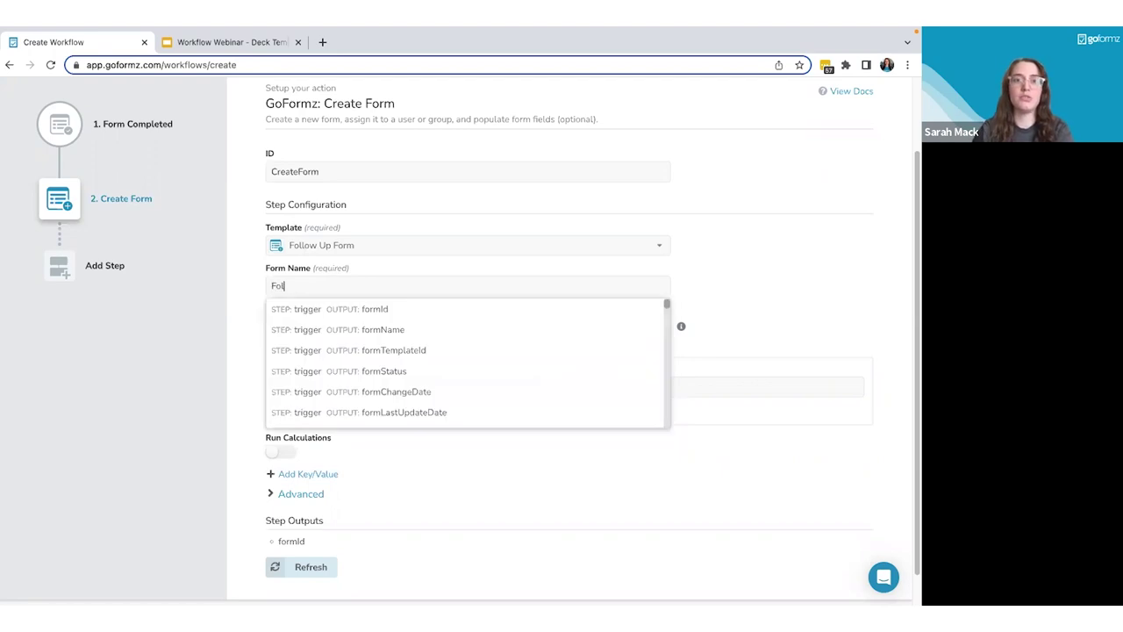
pyautogui.write('low Up -')
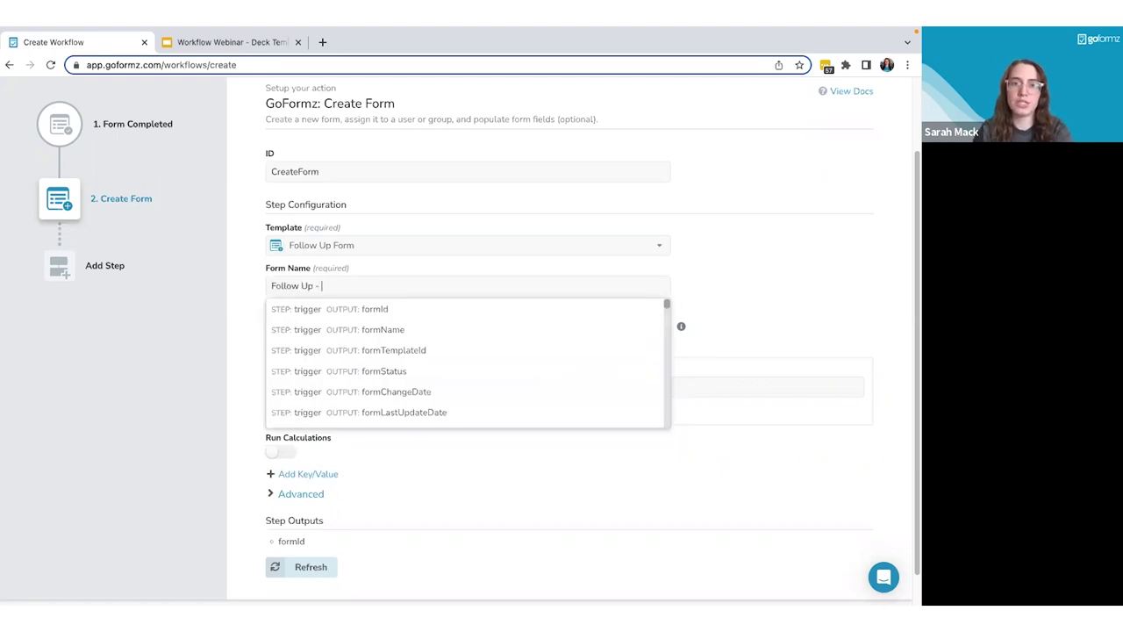
pyautogui.scroll(-1, 323, 349)
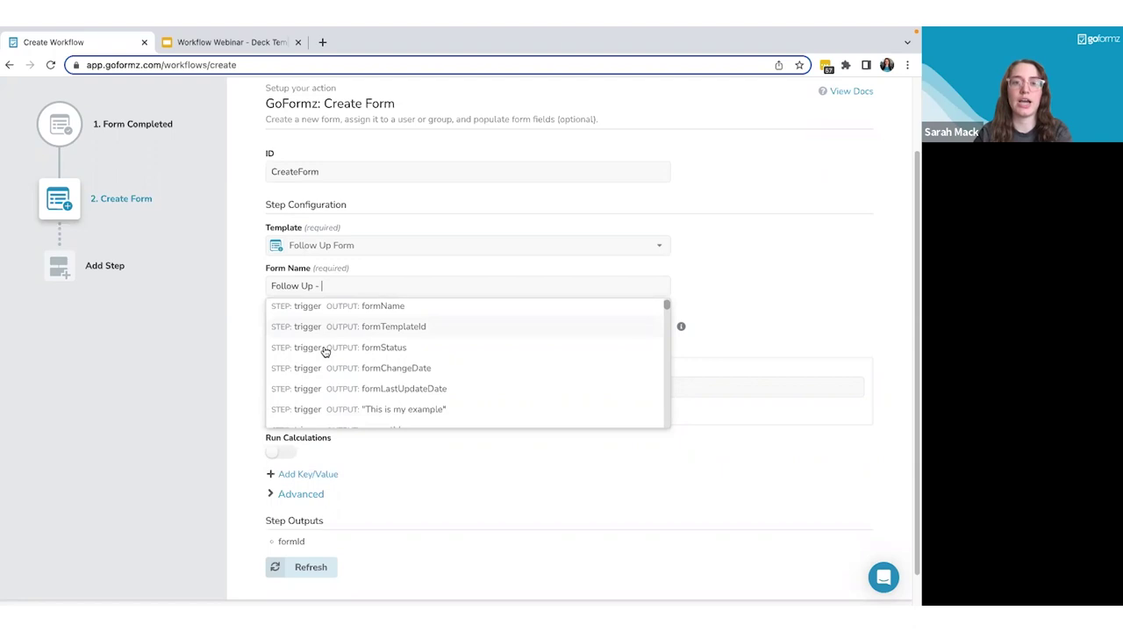
pyautogui.scroll(-6, 325, 351)
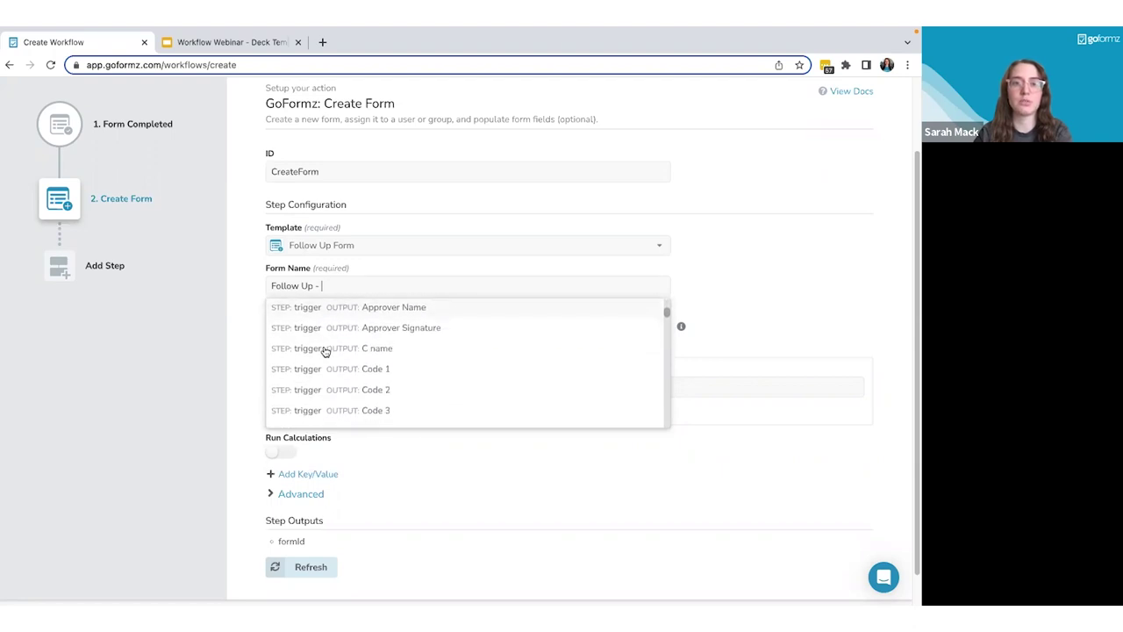
pyautogui.click(326, 394)
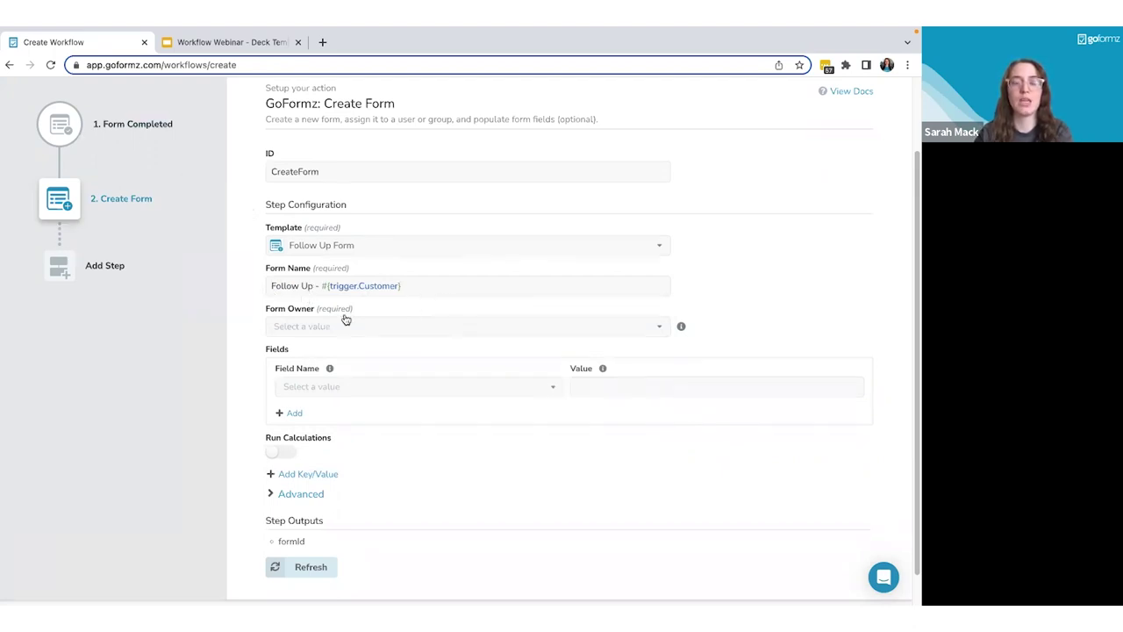
# Open the Form Owner choices and view the custom trigger outputs available for assigning the form.
pyautogui.scroll(-1, 296, 339)
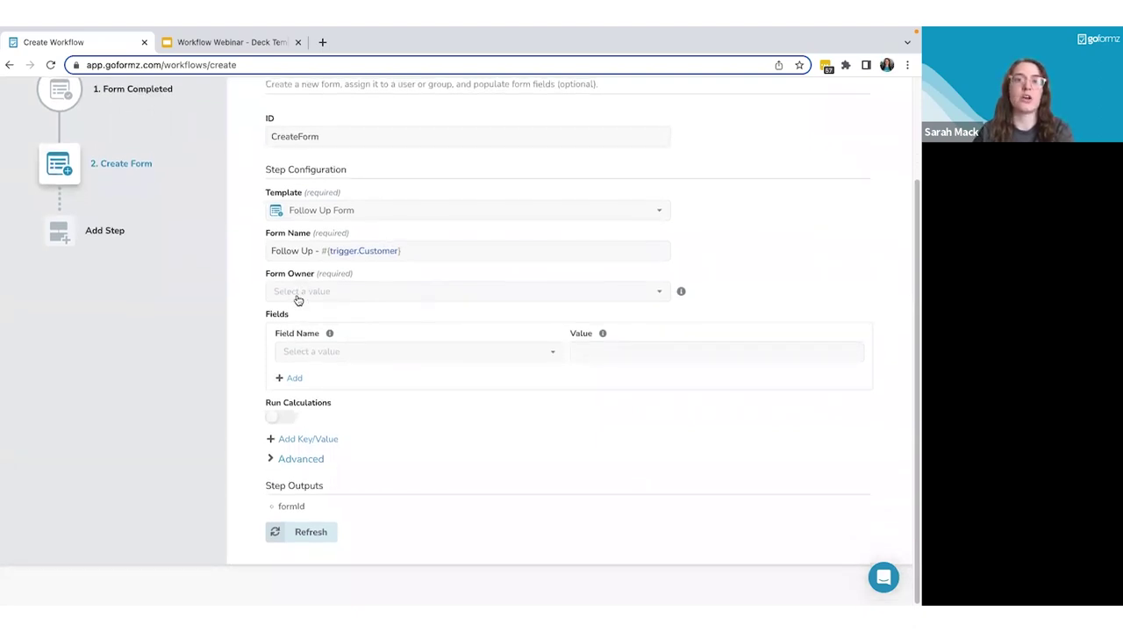
pyautogui.click(299, 295)
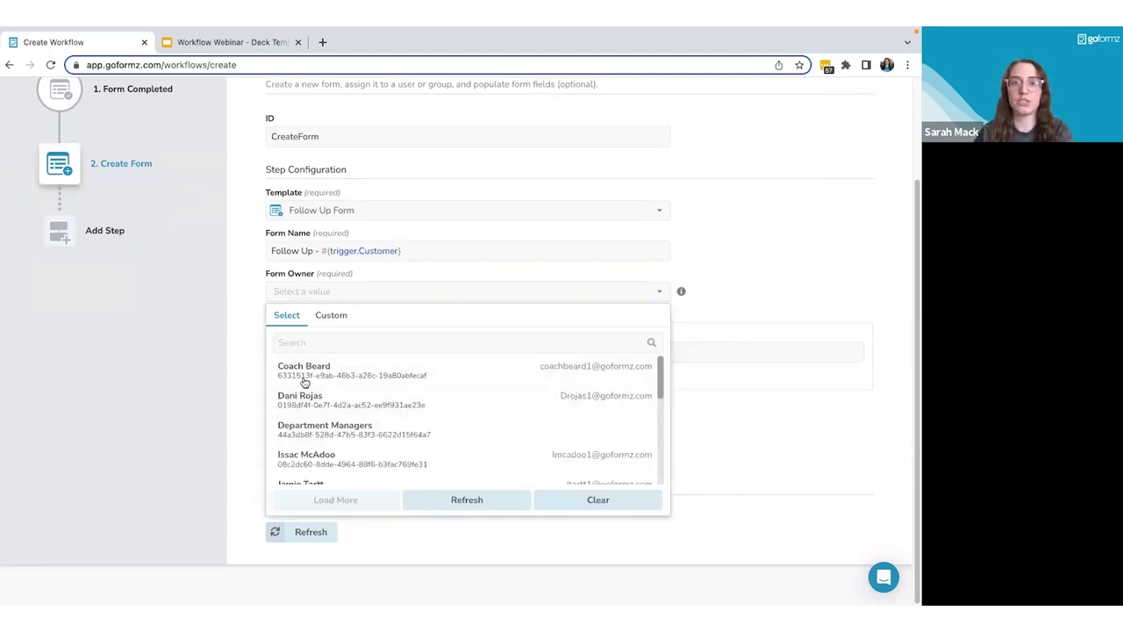
pyautogui.click(331, 322)
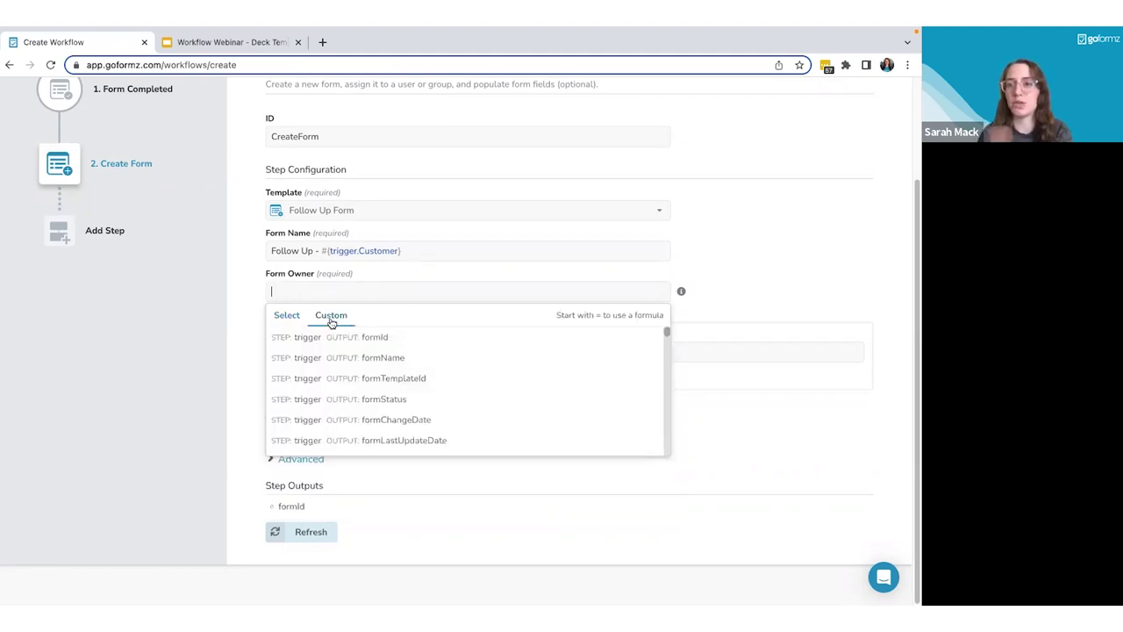
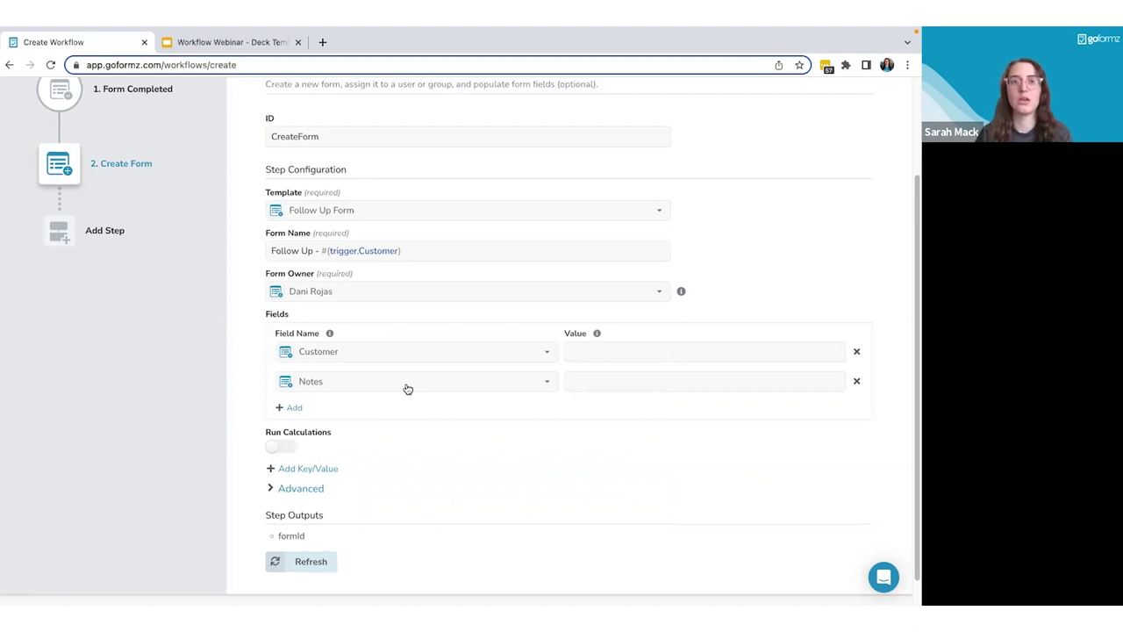
# Map the Customer field to the trigger's Customer output and set the Notes field's value to "This is a Note.".
pyautogui.click(594, 355)
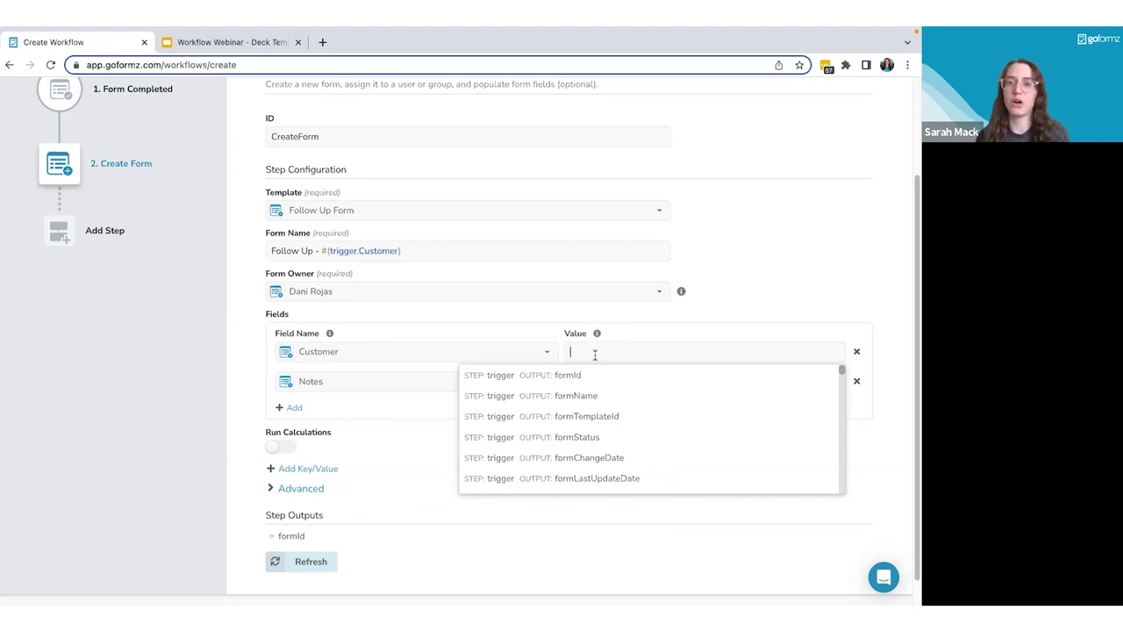
pyautogui.scroll(-5, 574, 452)
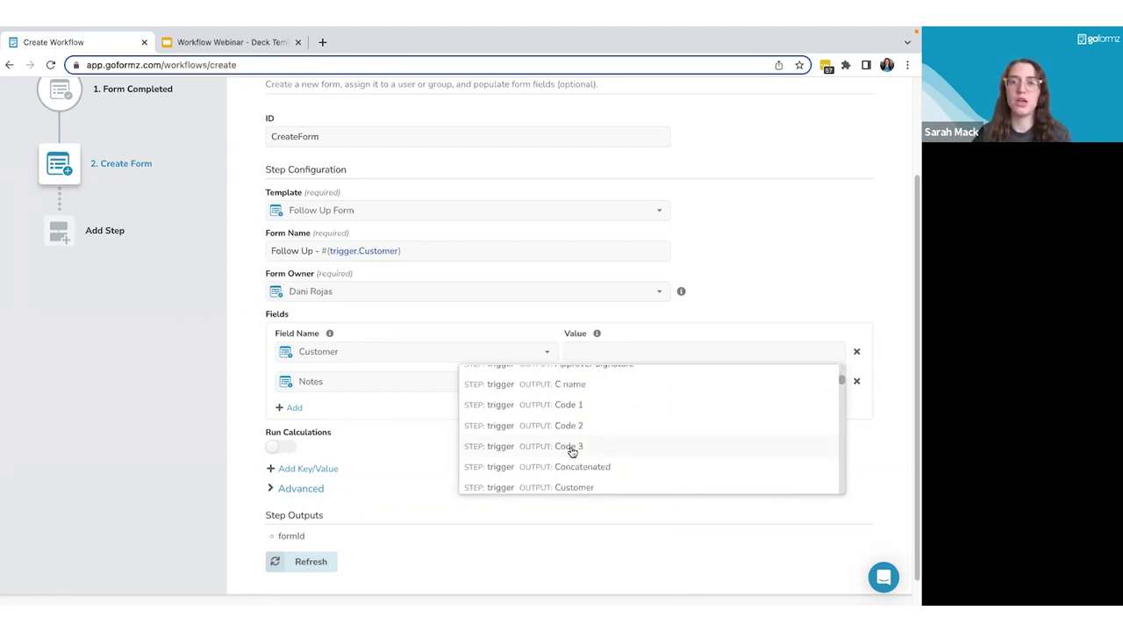
pyautogui.click(561, 478)
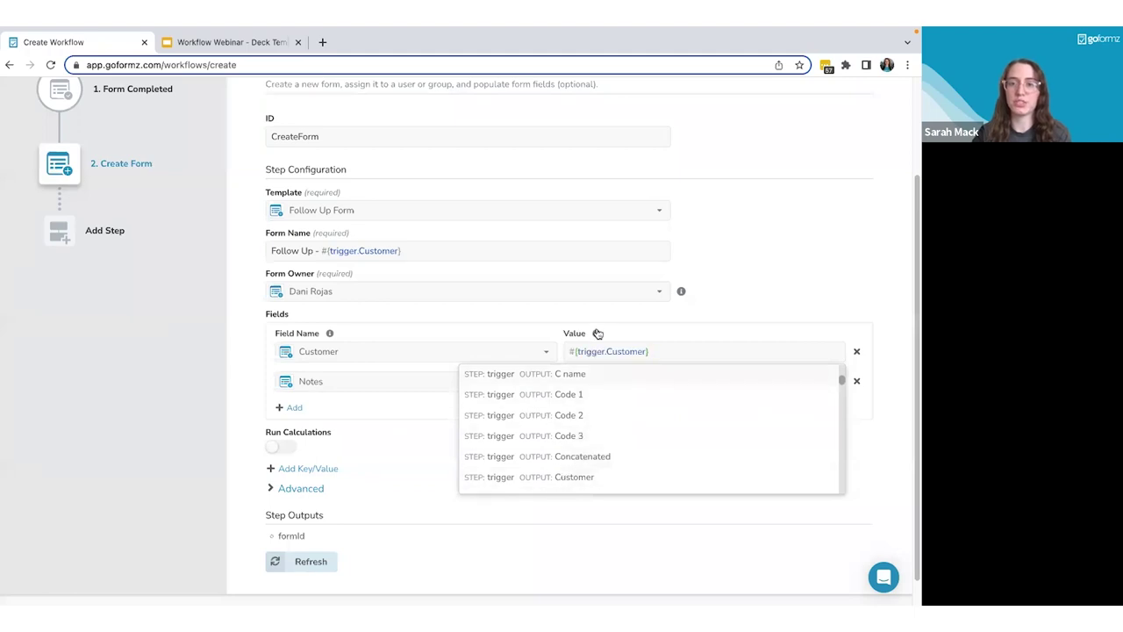
pyautogui.click(590, 378)
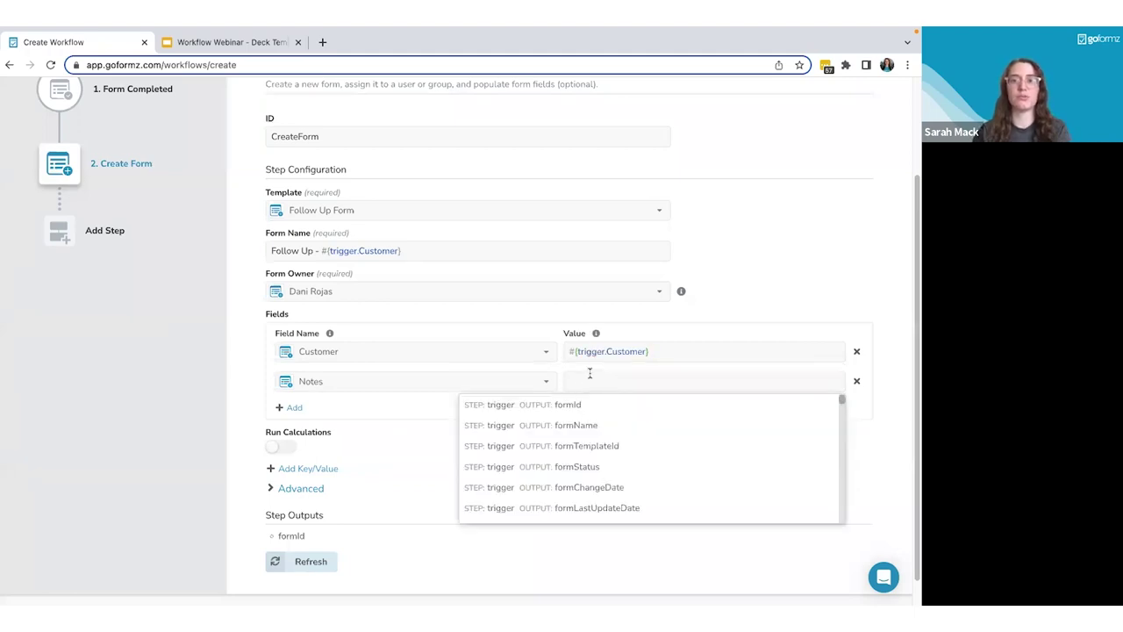
pyautogui.write('This ')
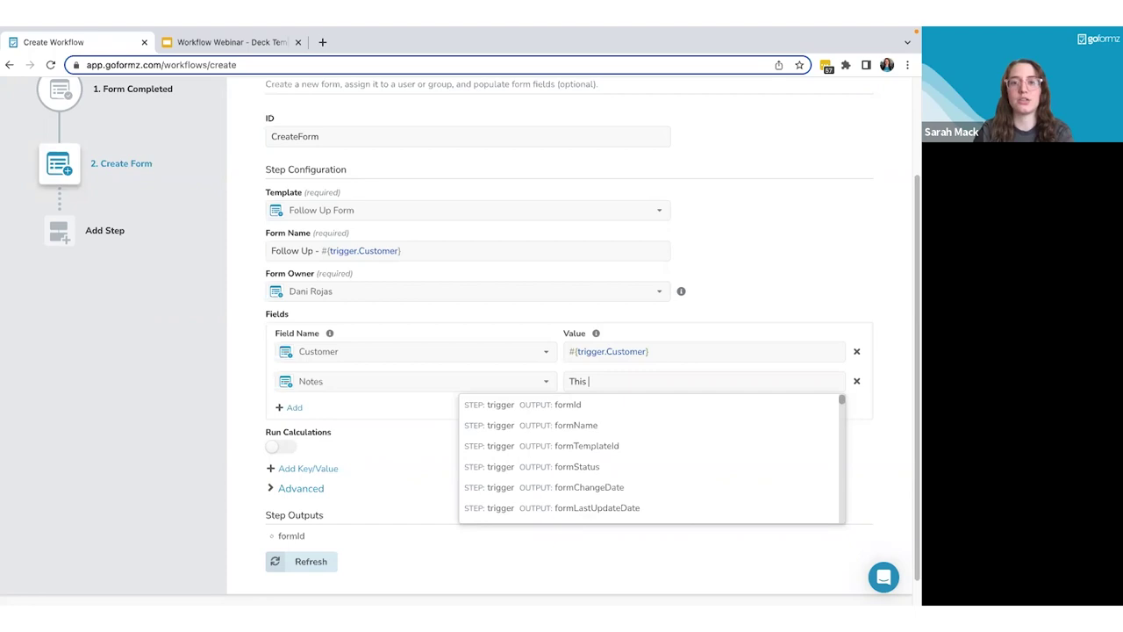
pyautogui.write('is a Note.')
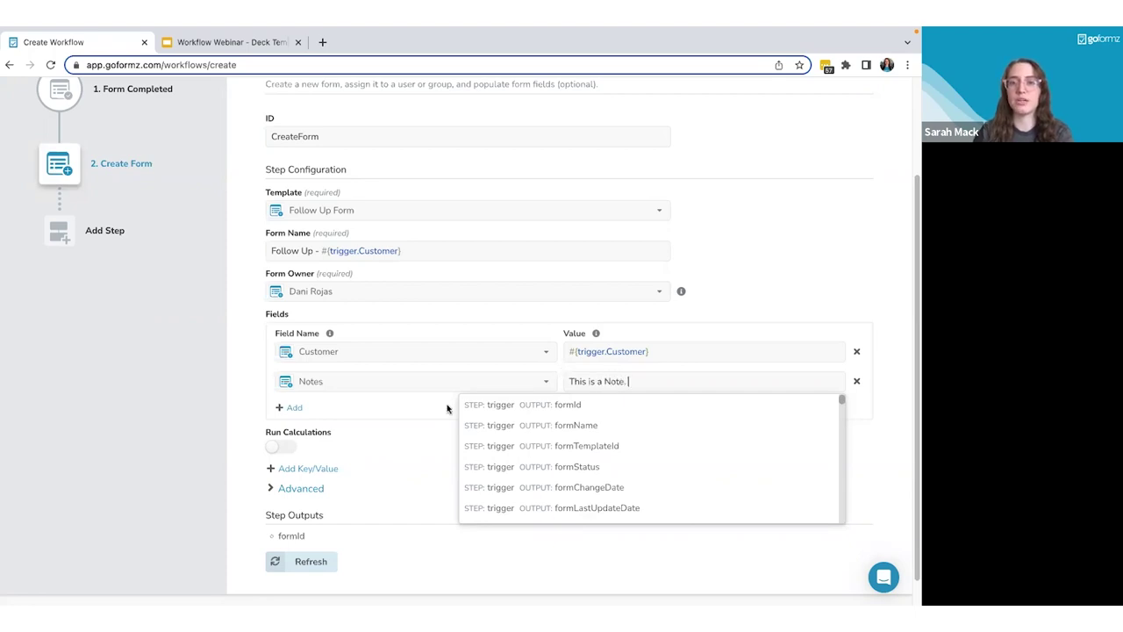
pyautogui.click(412, 437)
# Set the Form to Form Workflow to Active.
pyautogui.scroll(3, 412, 438)
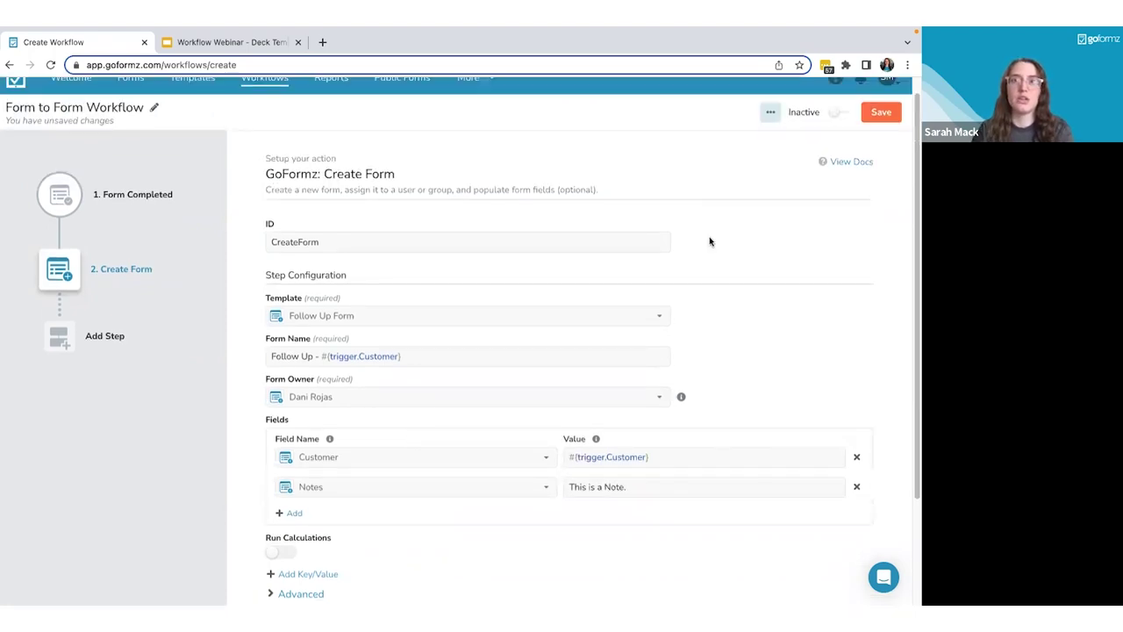
pyautogui.click(840, 114)
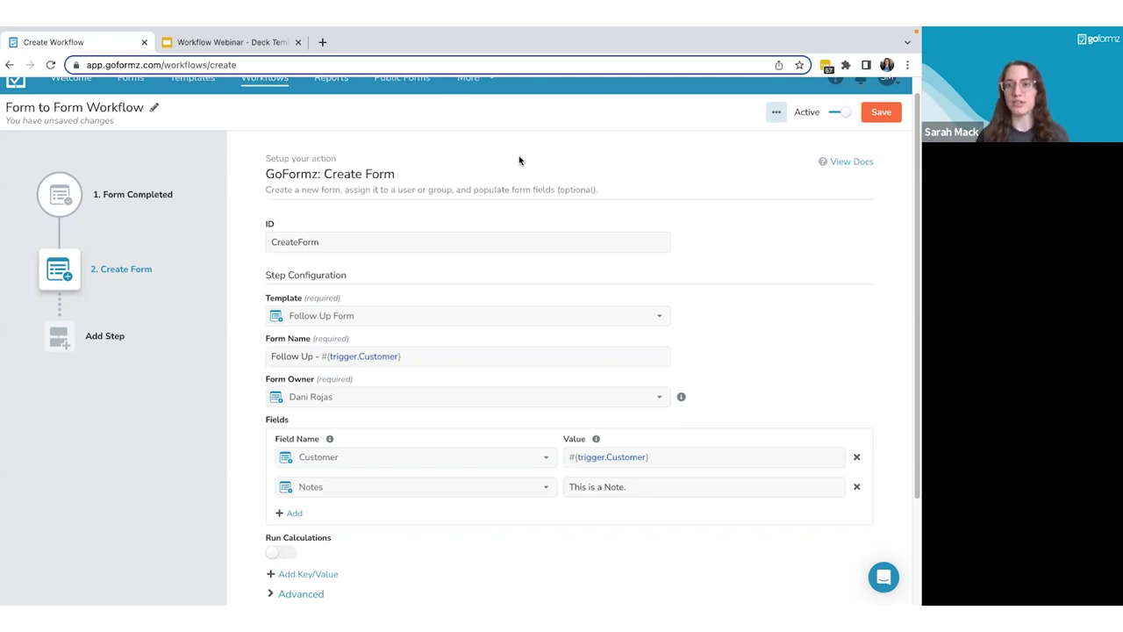
pyautogui.scroll(1, 690, 180)
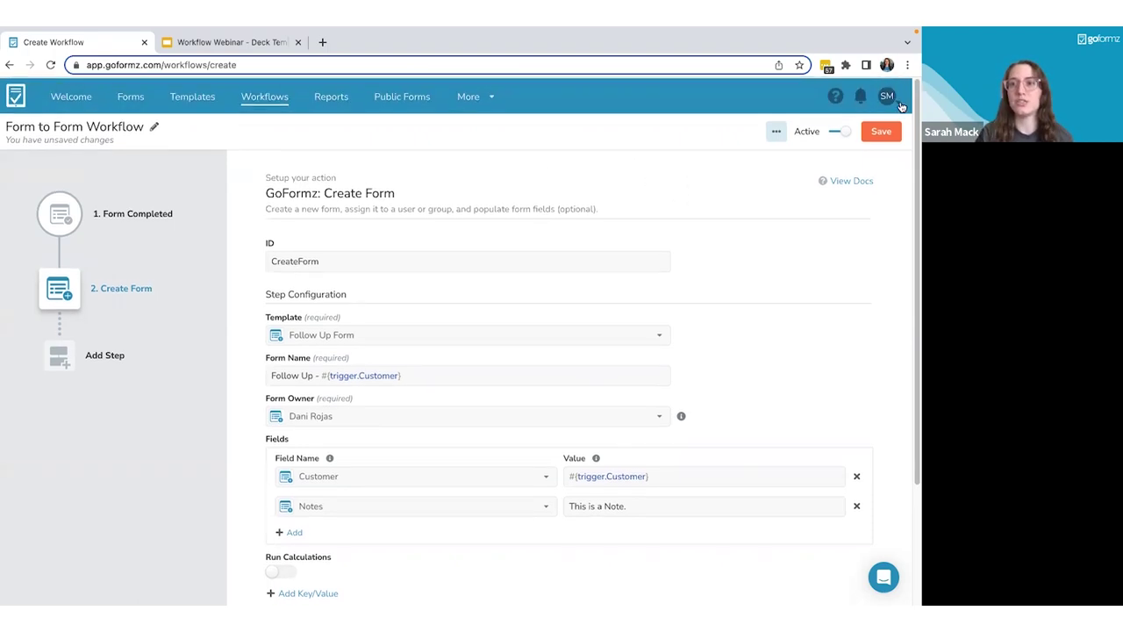
pyautogui.click(895, 101)
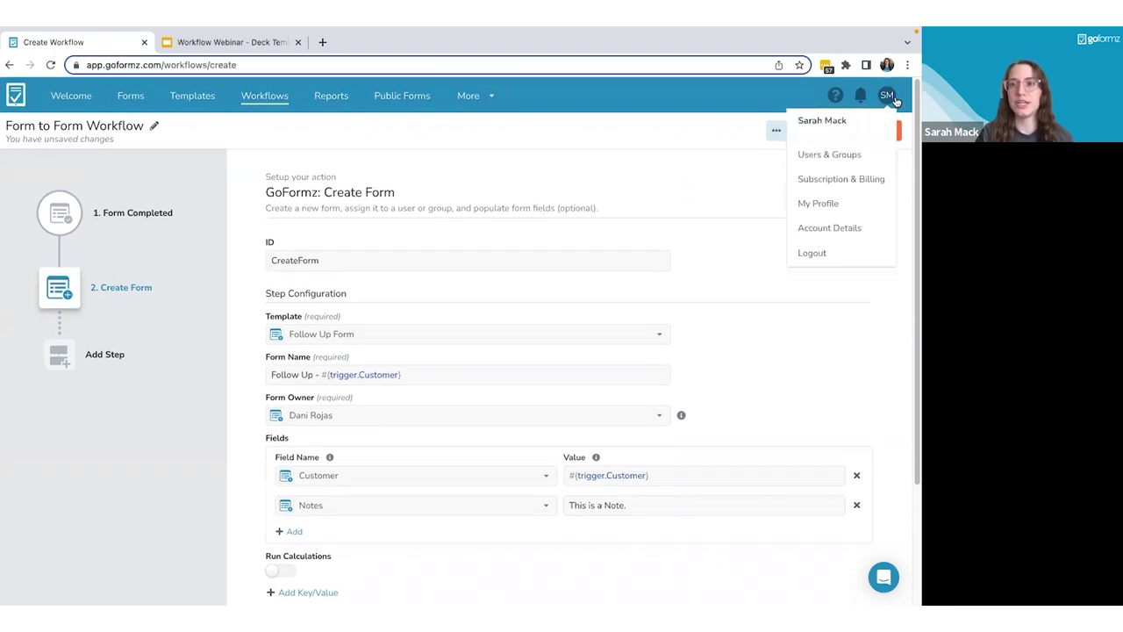
pyautogui.click(833, 186)
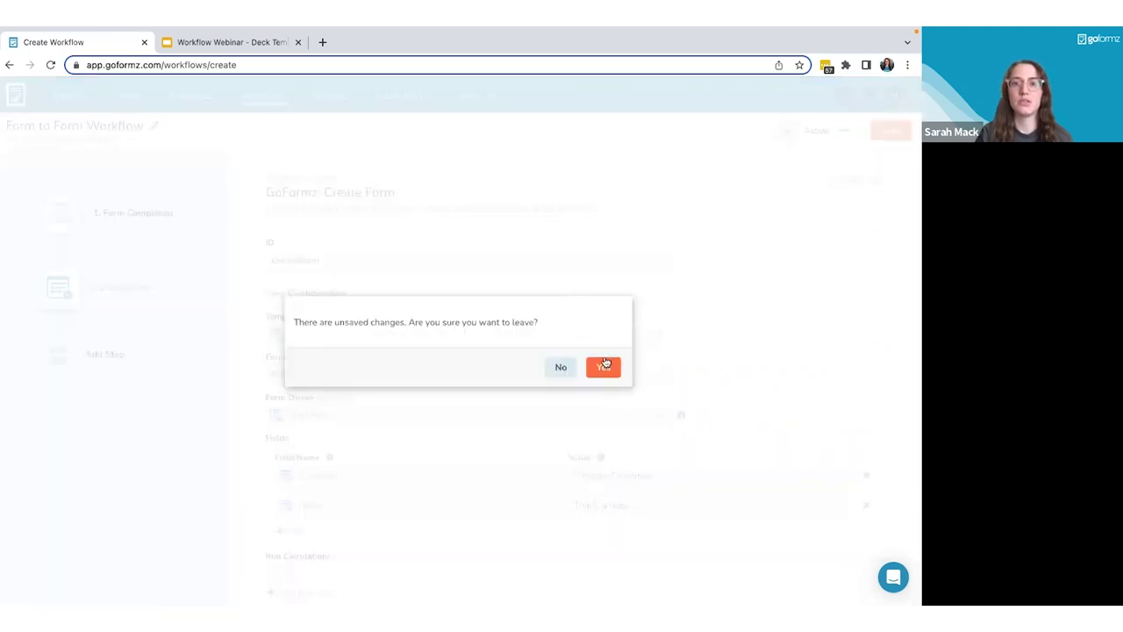
pyautogui.click(562, 368)
# Save the Form to Form Workflow.
pyautogui.click(884, 131)
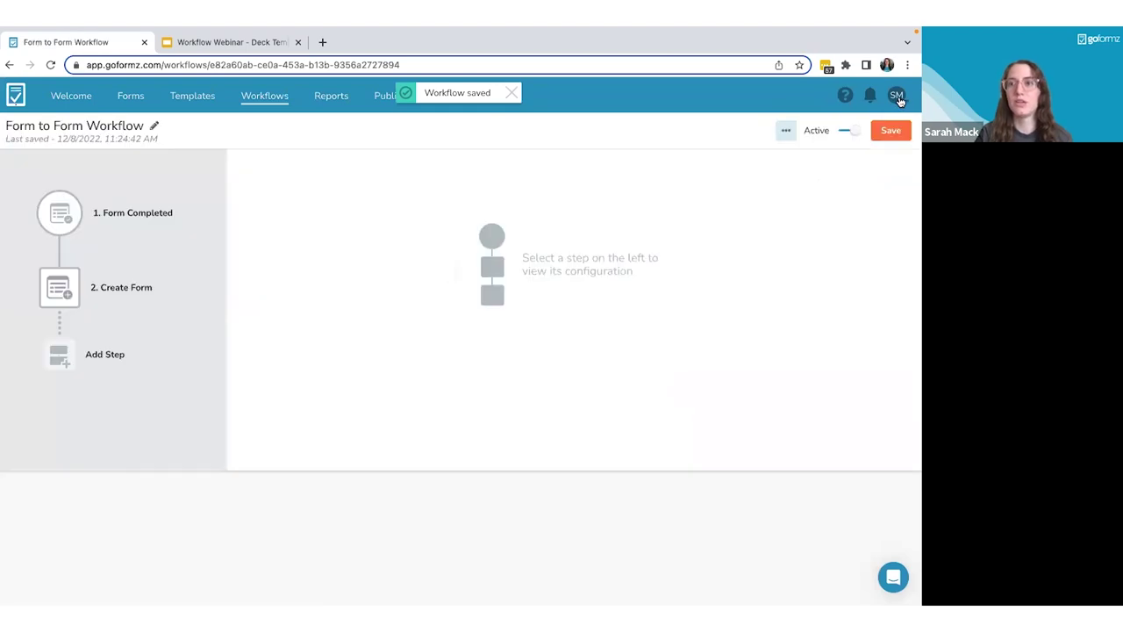
# Enable In App (Web Only) workflow error notifications in the profile's notification settings.
pyautogui.click(898, 100)
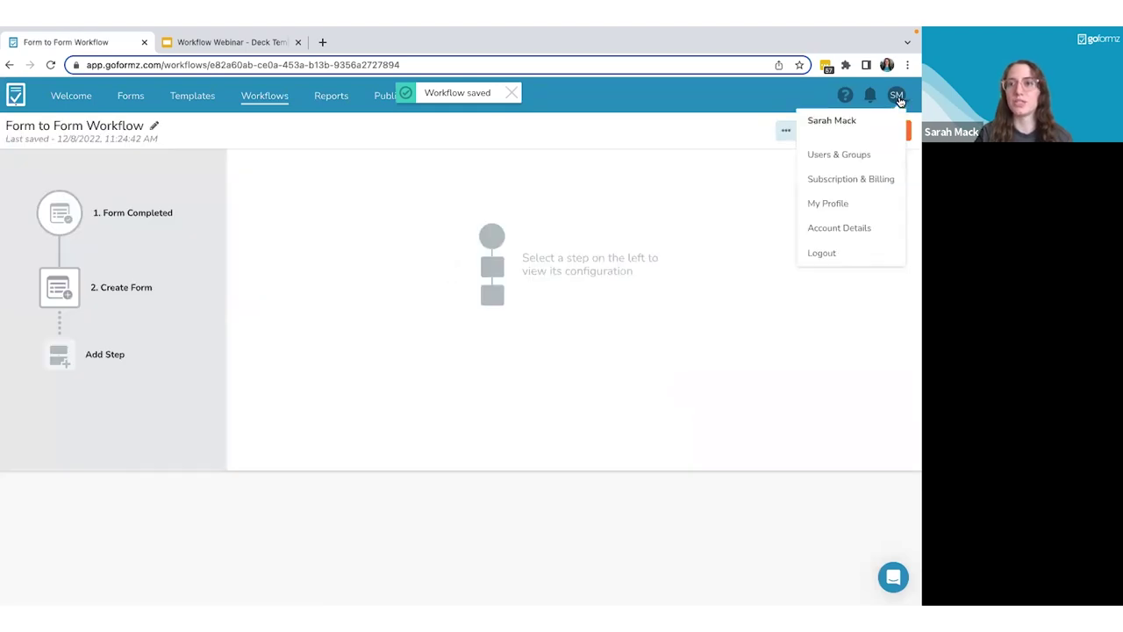
pyautogui.click(836, 182)
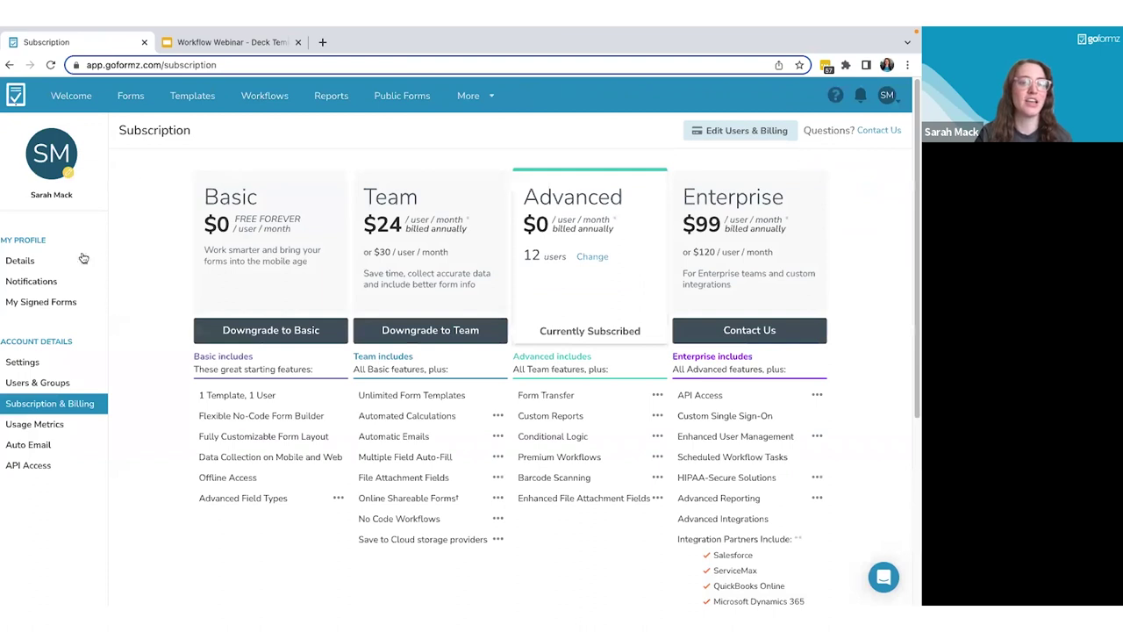
pyautogui.click(39, 281)
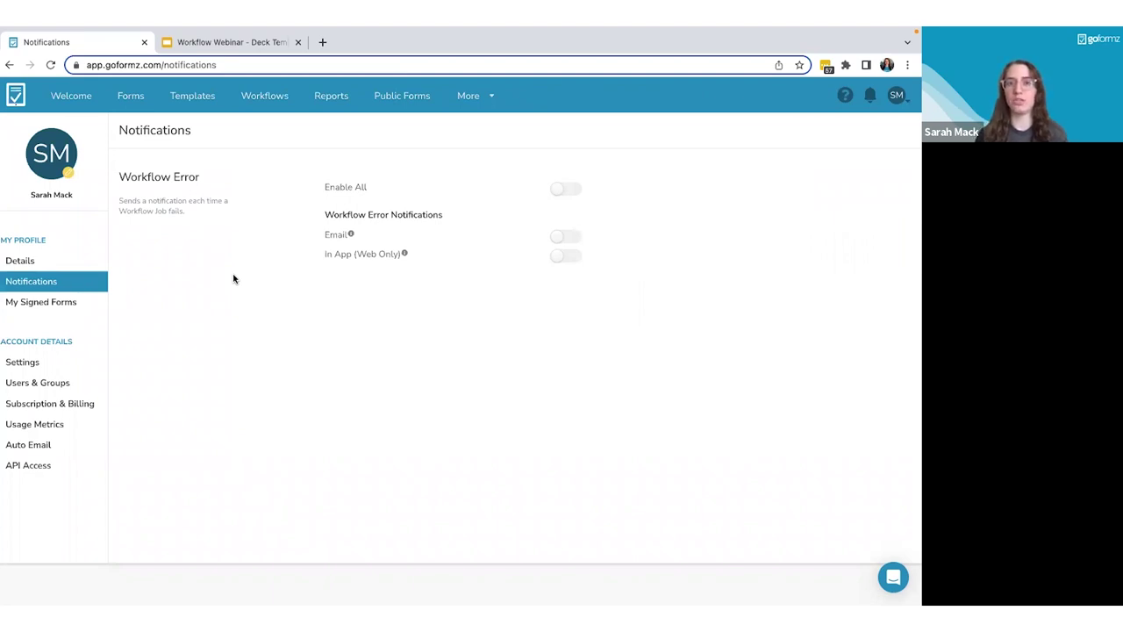
pyautogui.click(567, 259)
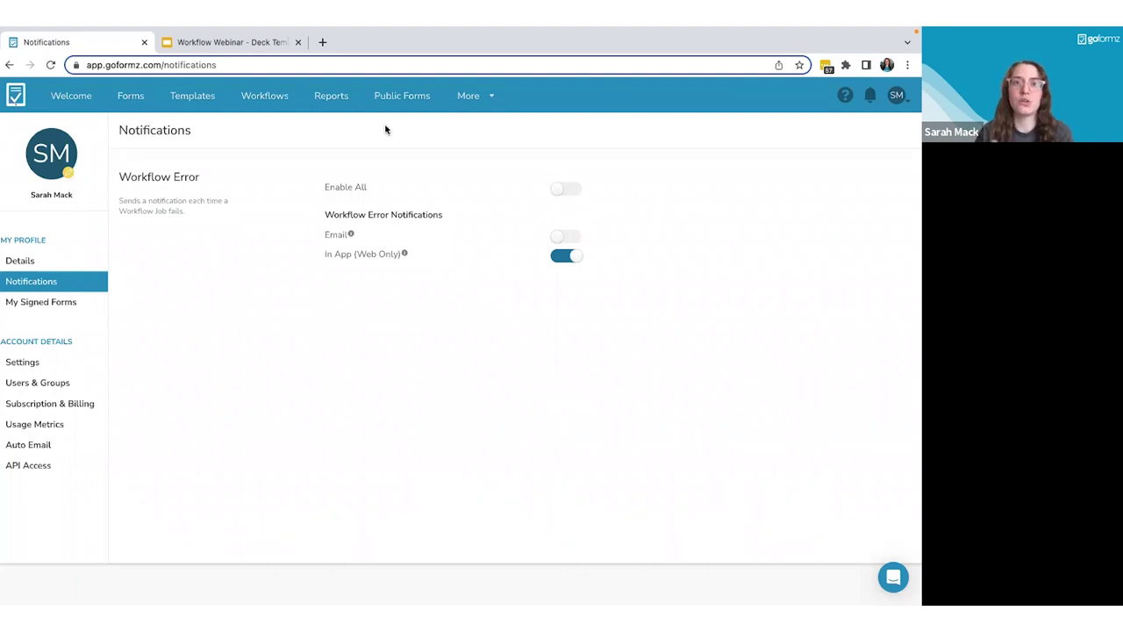
# View the jobs of the "1. A Email Completed Form" workflow and examine the ExportPDF step log of job #1.
pyautogui.click(268, 101)
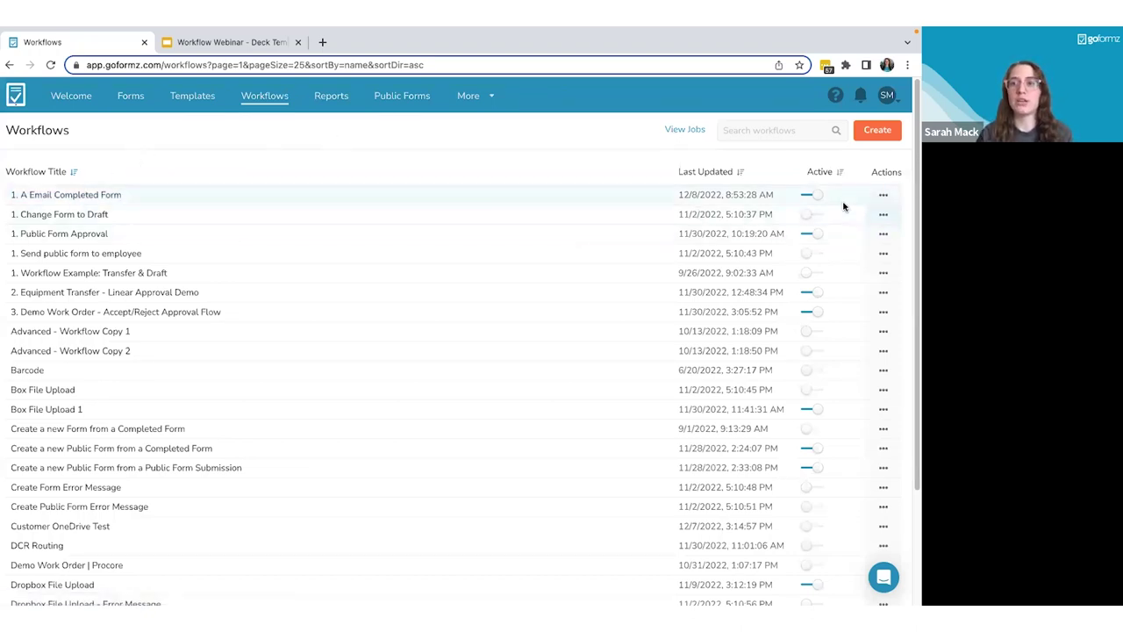
pyautogui.click(886, 199)
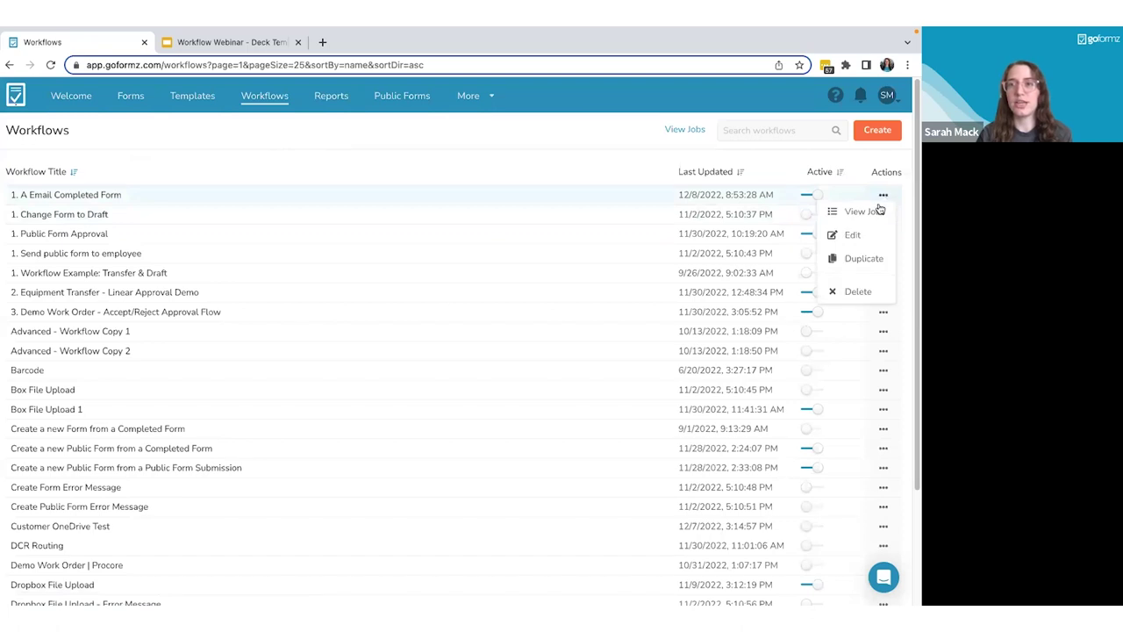
pyautogui.click(875, 213)
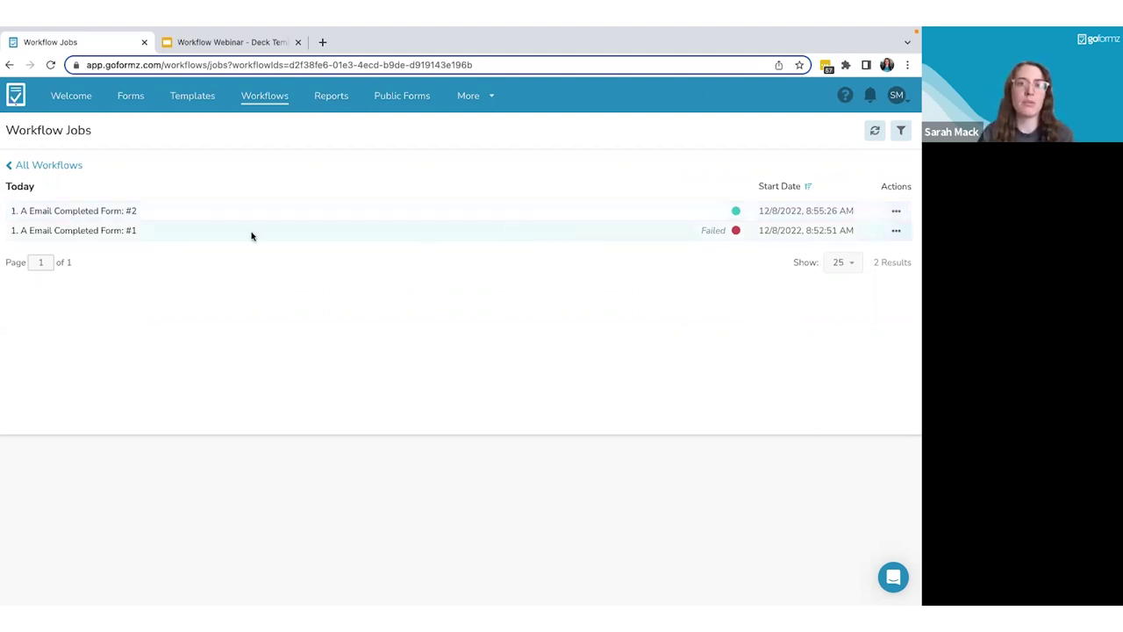
pyautogui.click(115, 230)
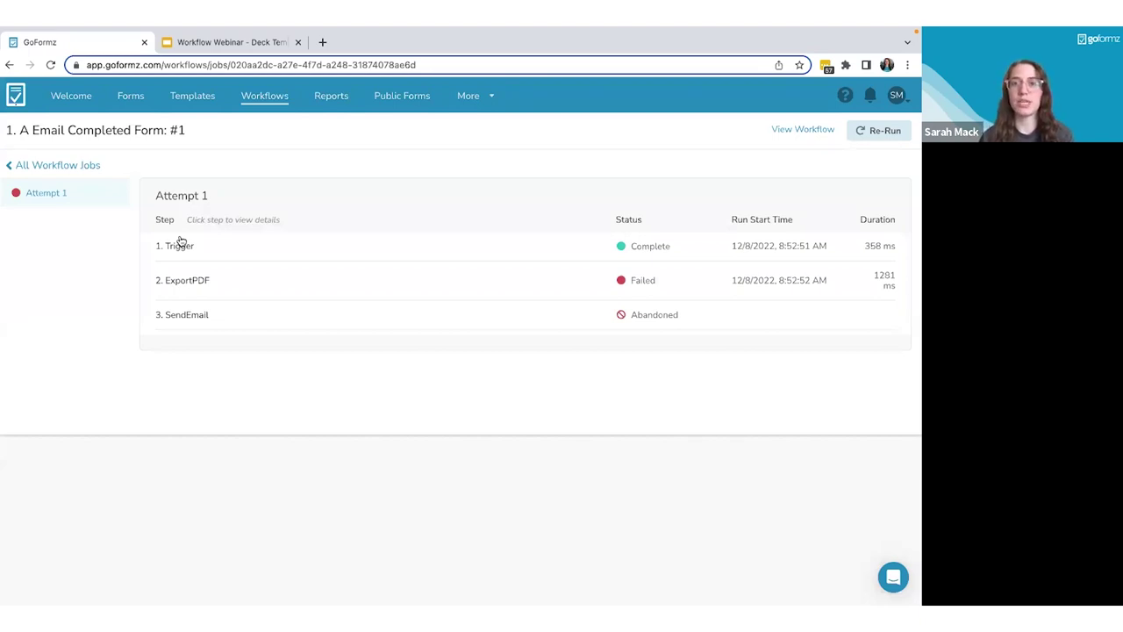
pyautogui.click(186, 286)
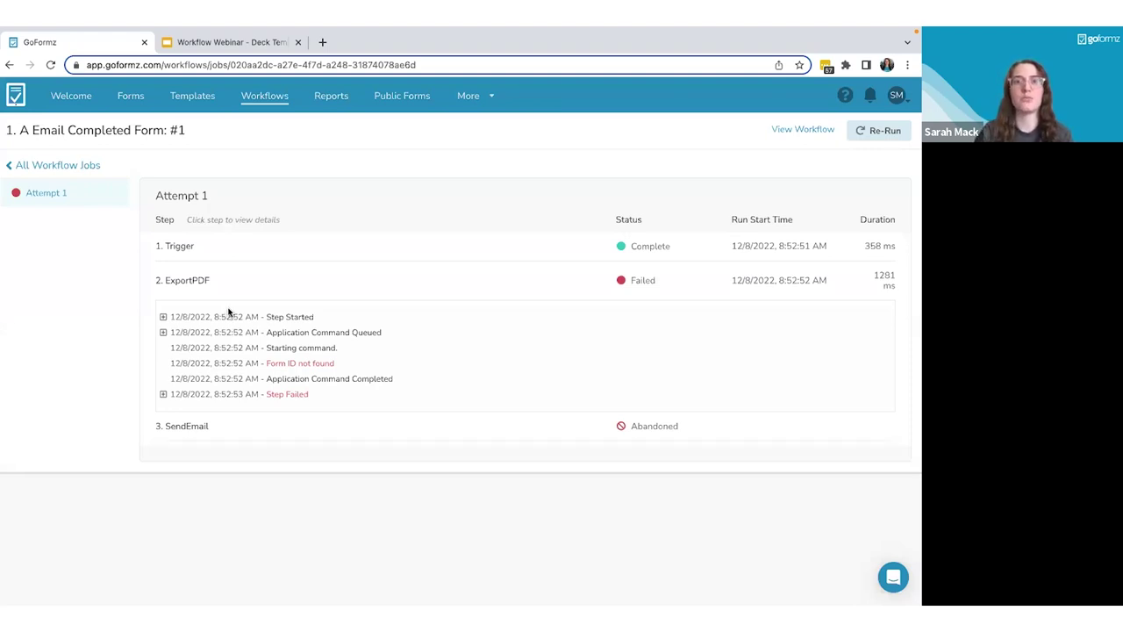
# Switch to the Workflow Webinar presentation in Google Slides.
pyautogui.click(219, 42)
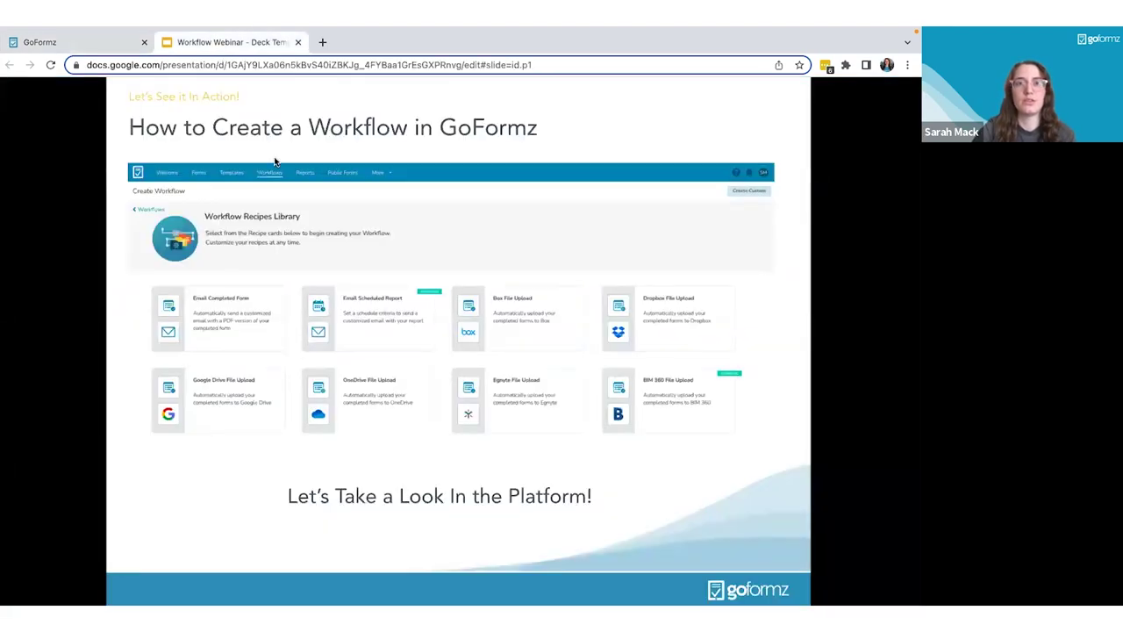